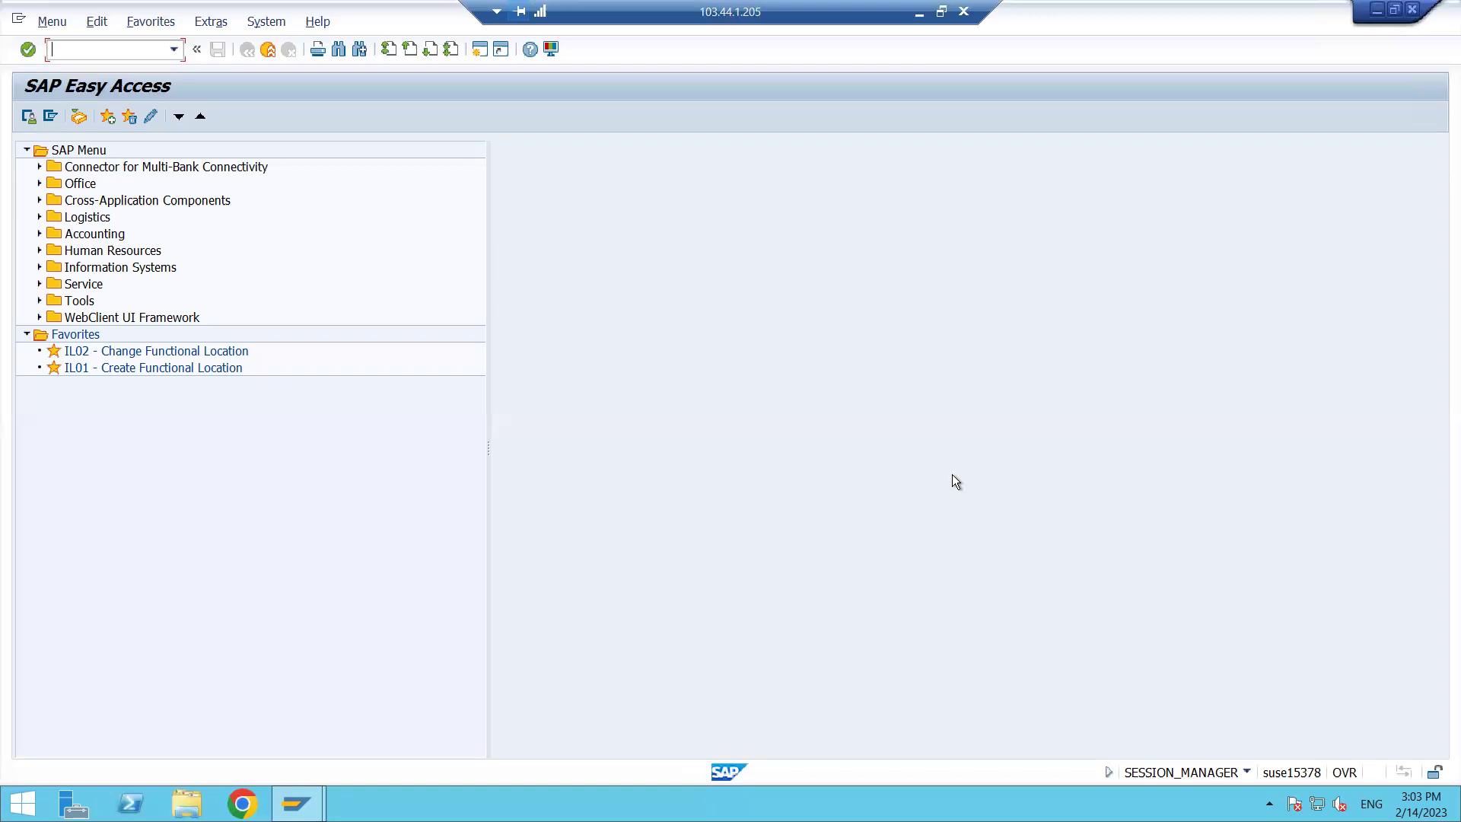
Start transaction ME21N to create a purchase order and keep NB Standard PO as the order type
key("F10")
key("Escape")
type("ME21N")
key("Return")
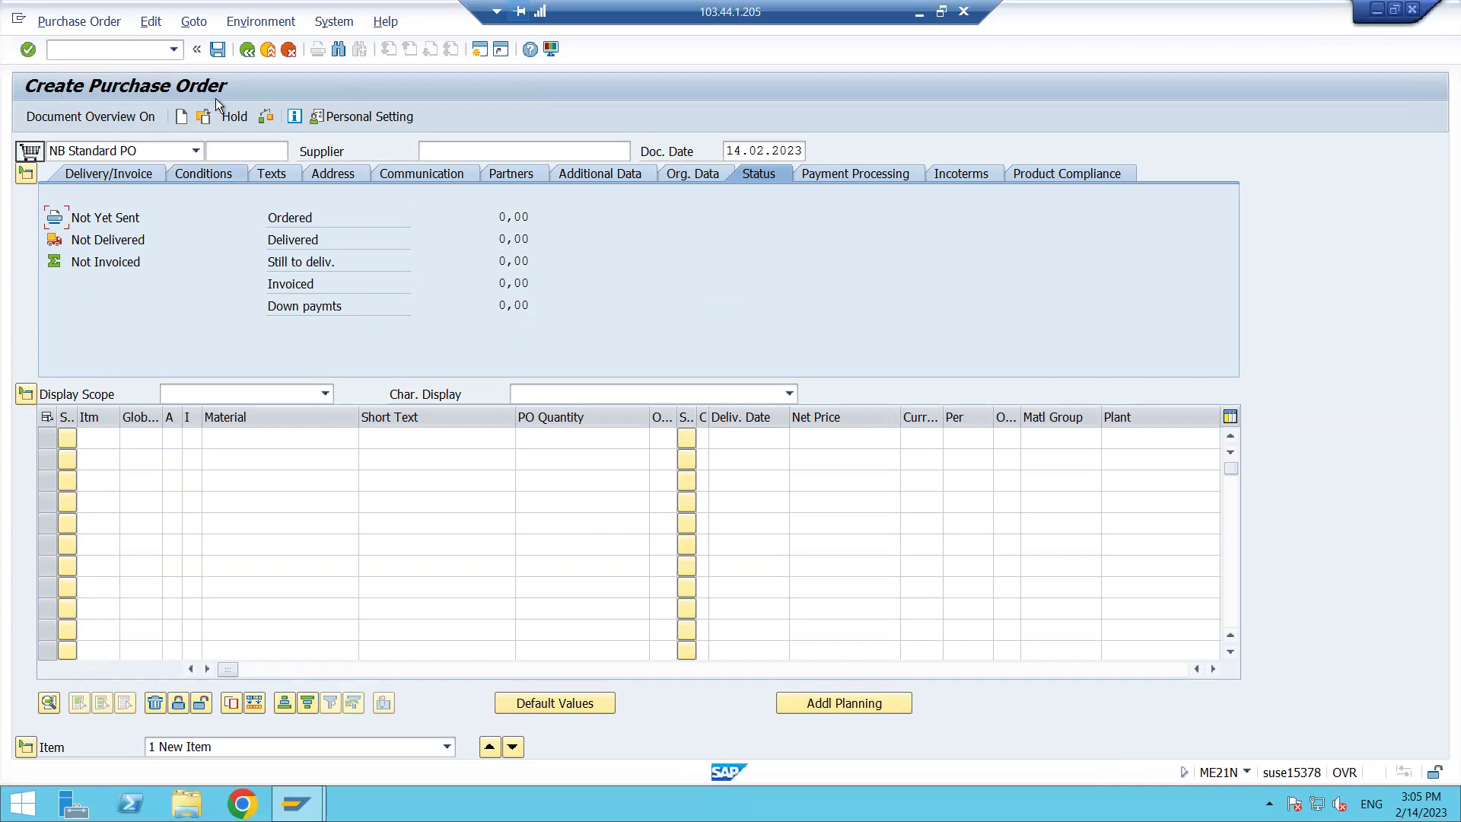
left_click(196, 150)
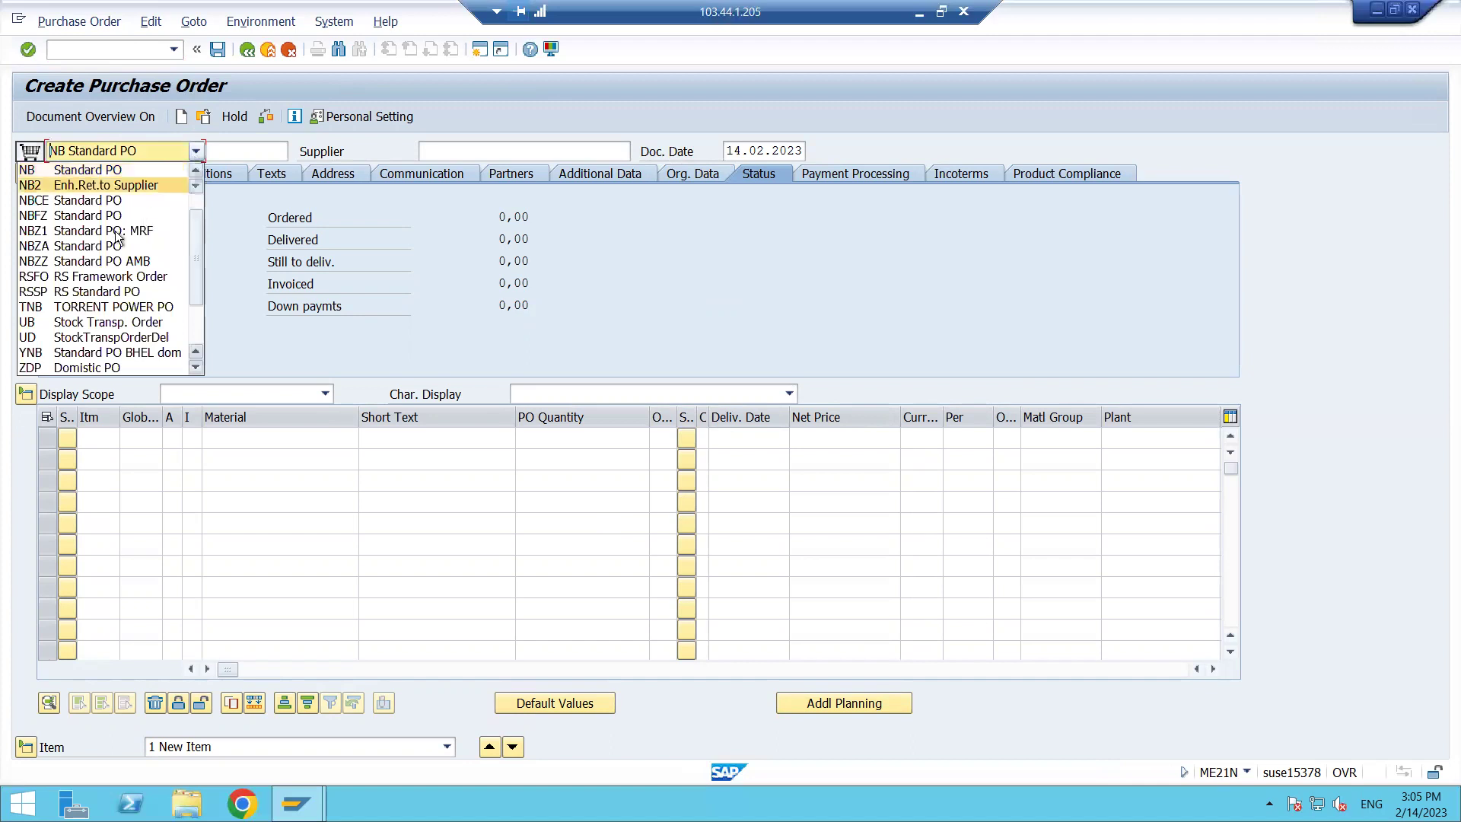
left_click(184, 149)
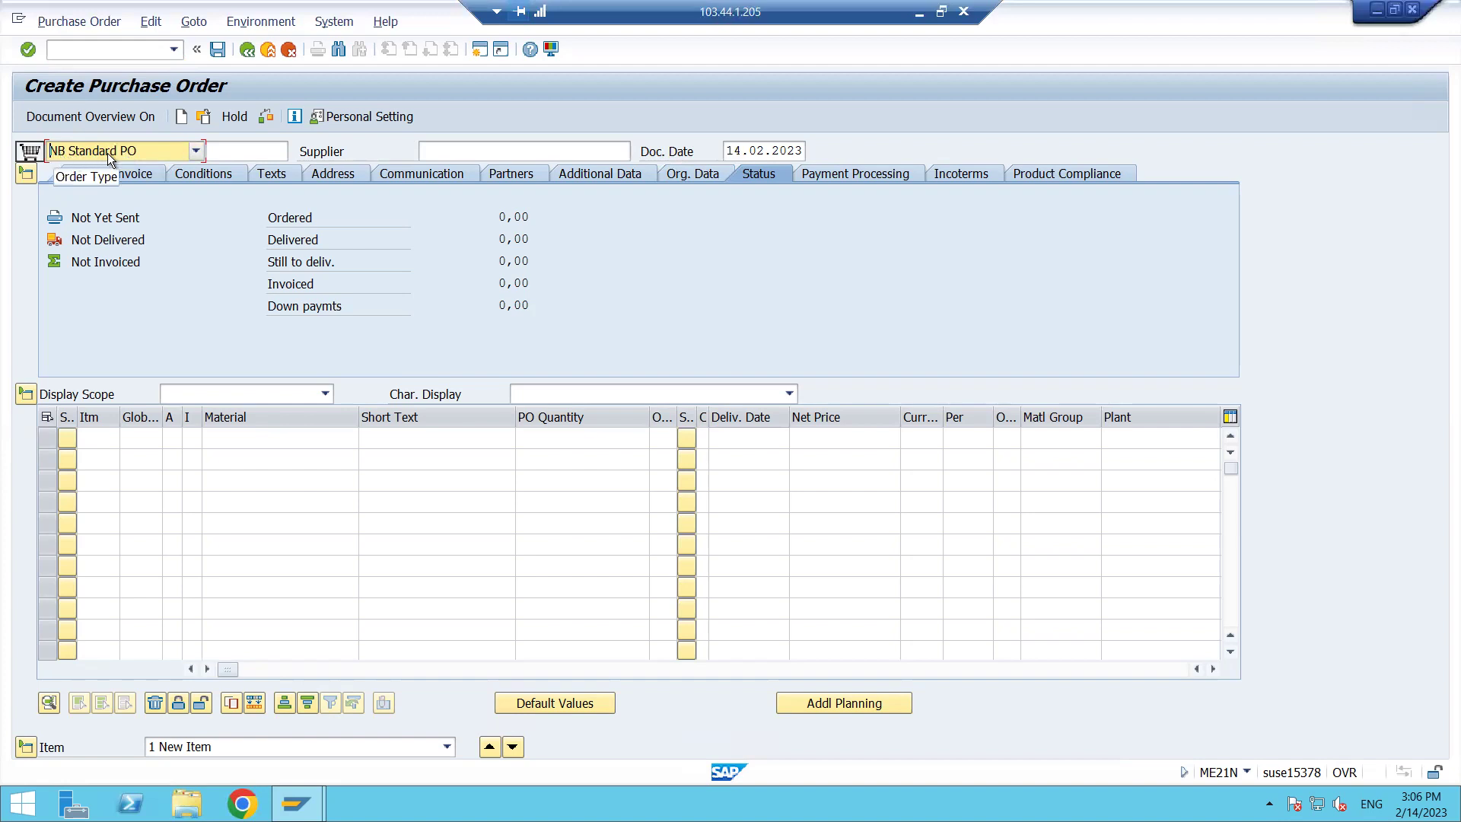
Search suppliers by purchasing organization MRP0 and enter Pink Star as the purchase order's supplier
left_click(485, 156)
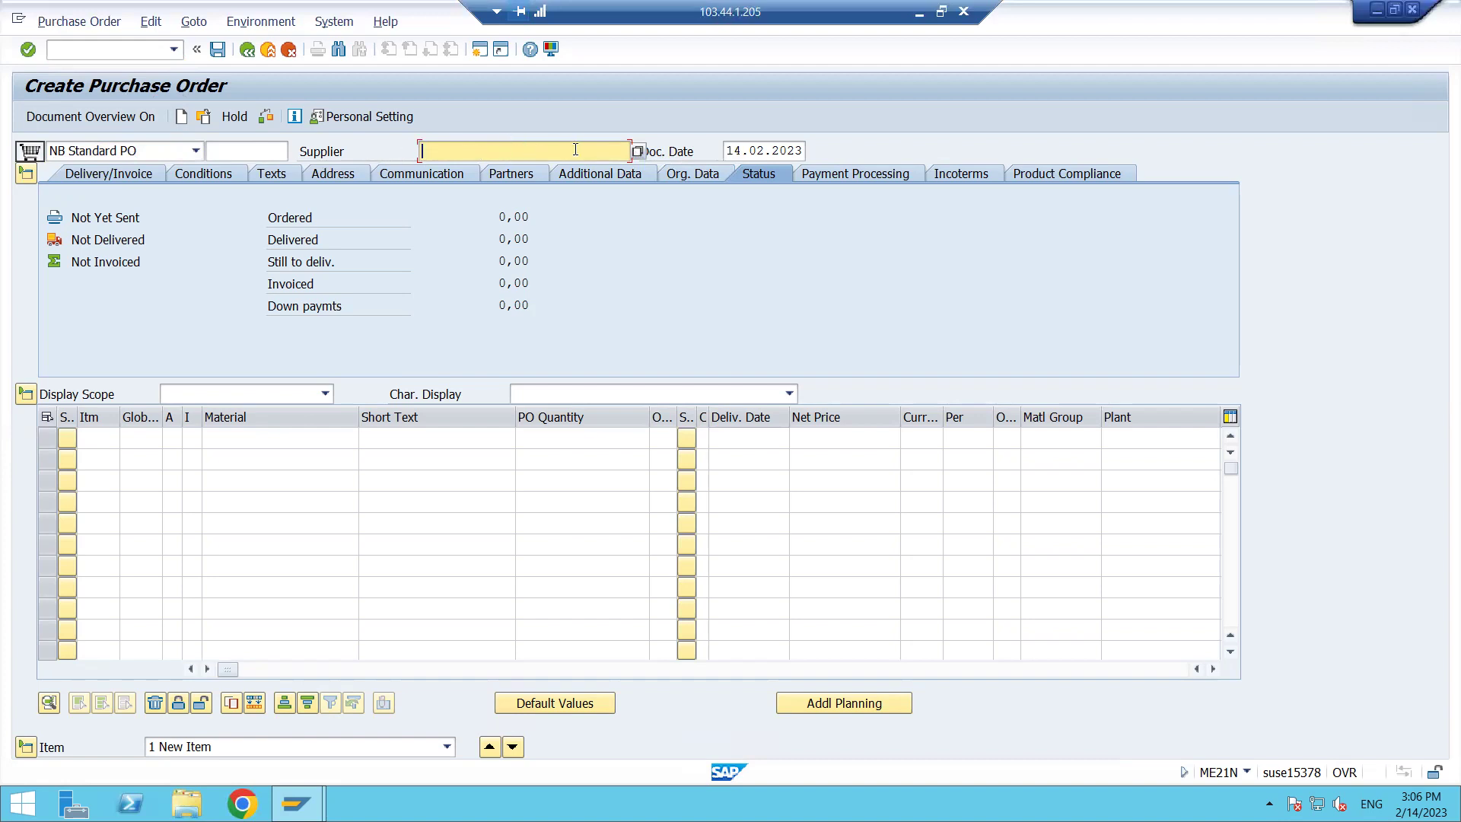
left_click(636, 152)
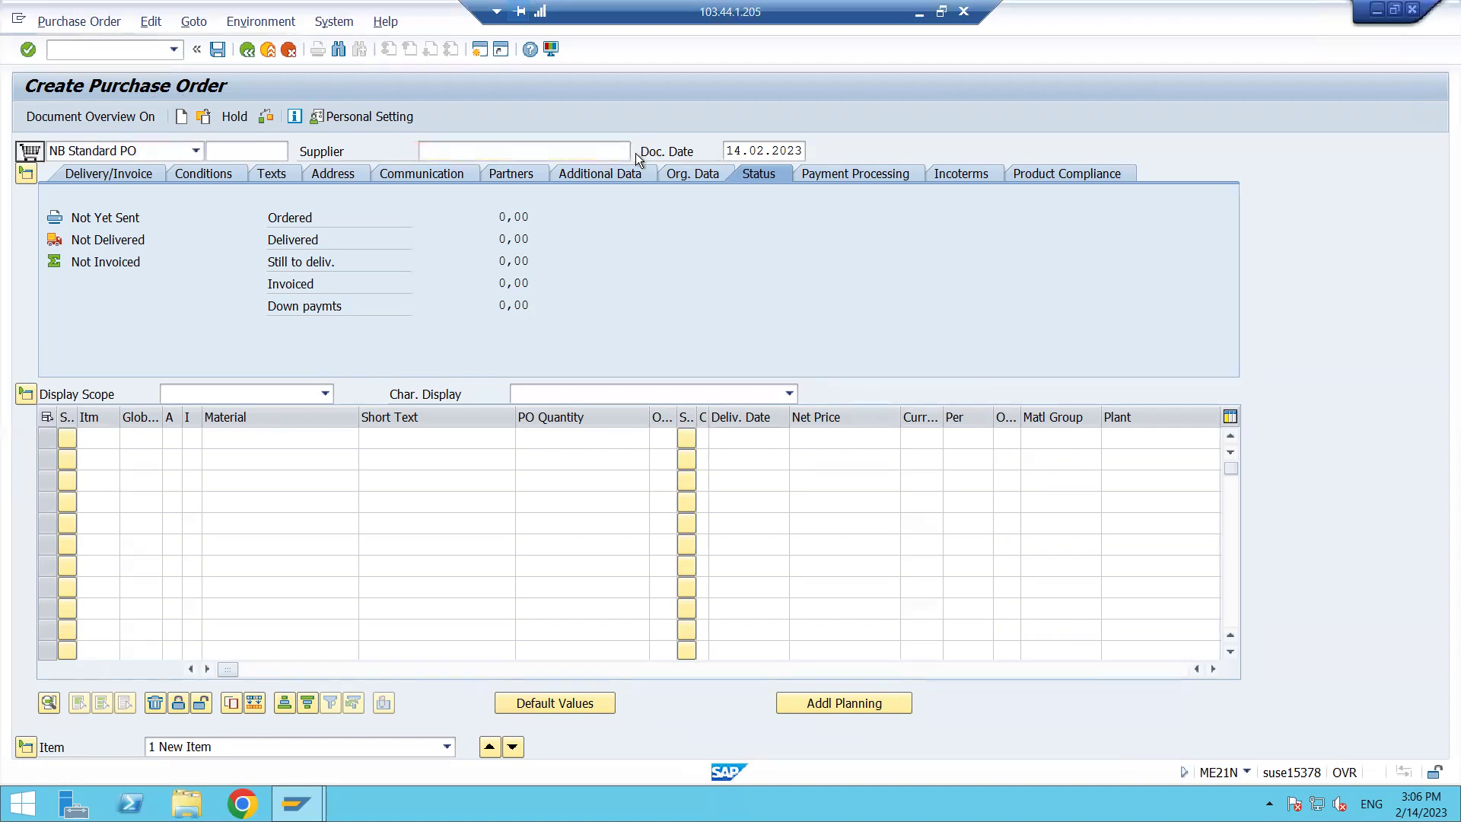
left_click(625, 298)
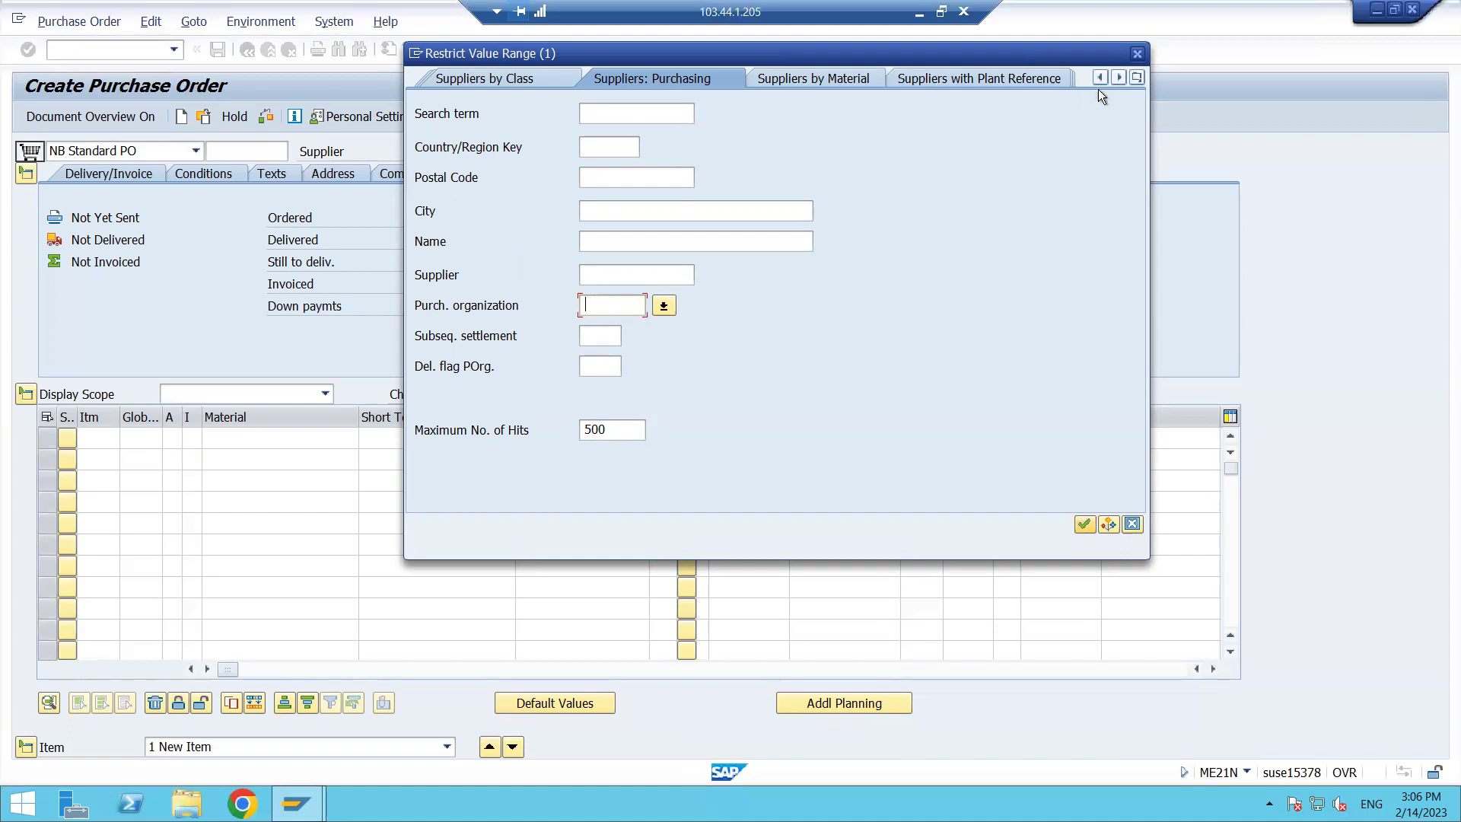
left_click(1137, 78)
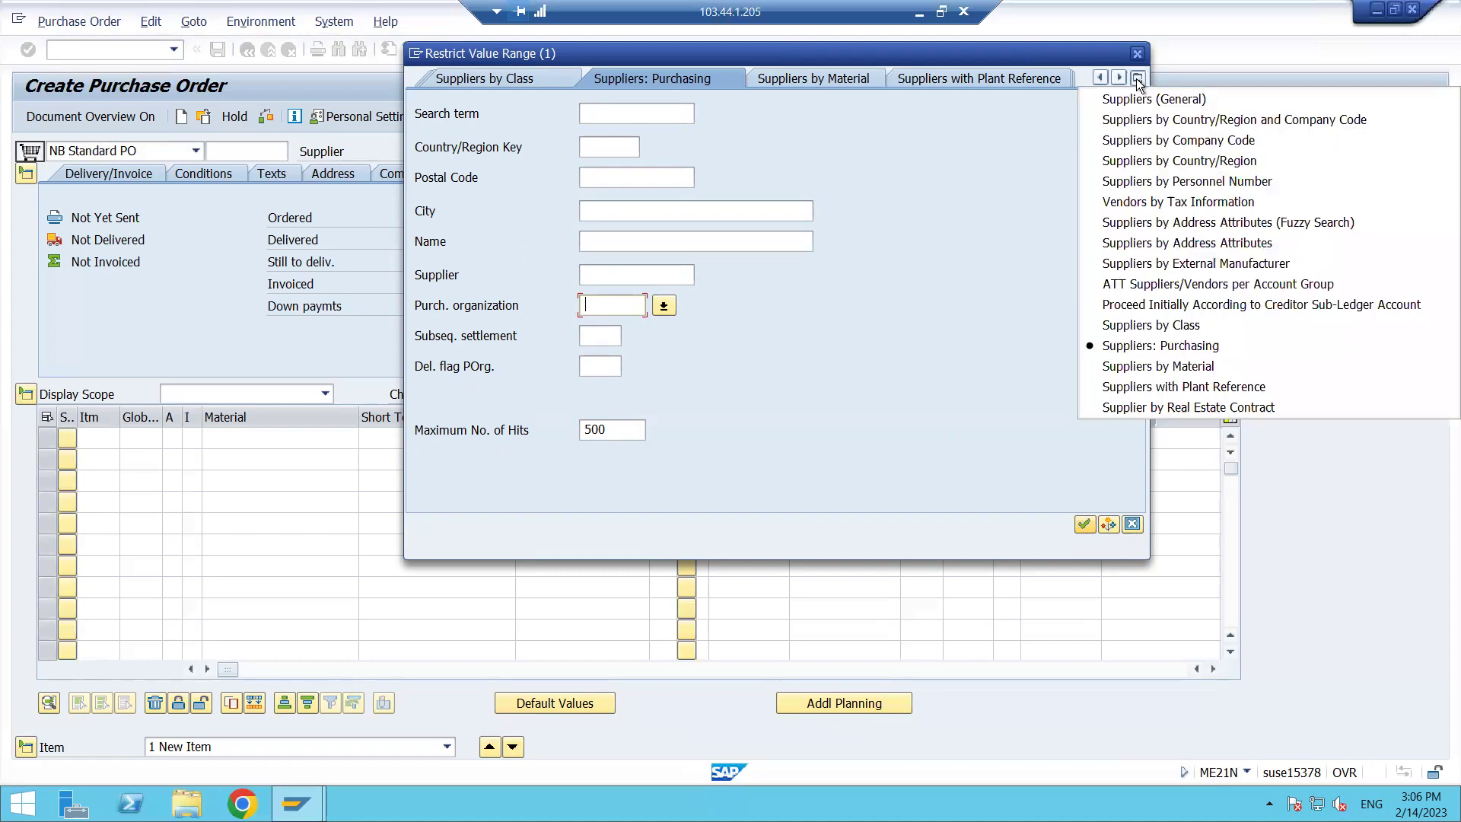
left_click(1181, 344)
type("MRP0")
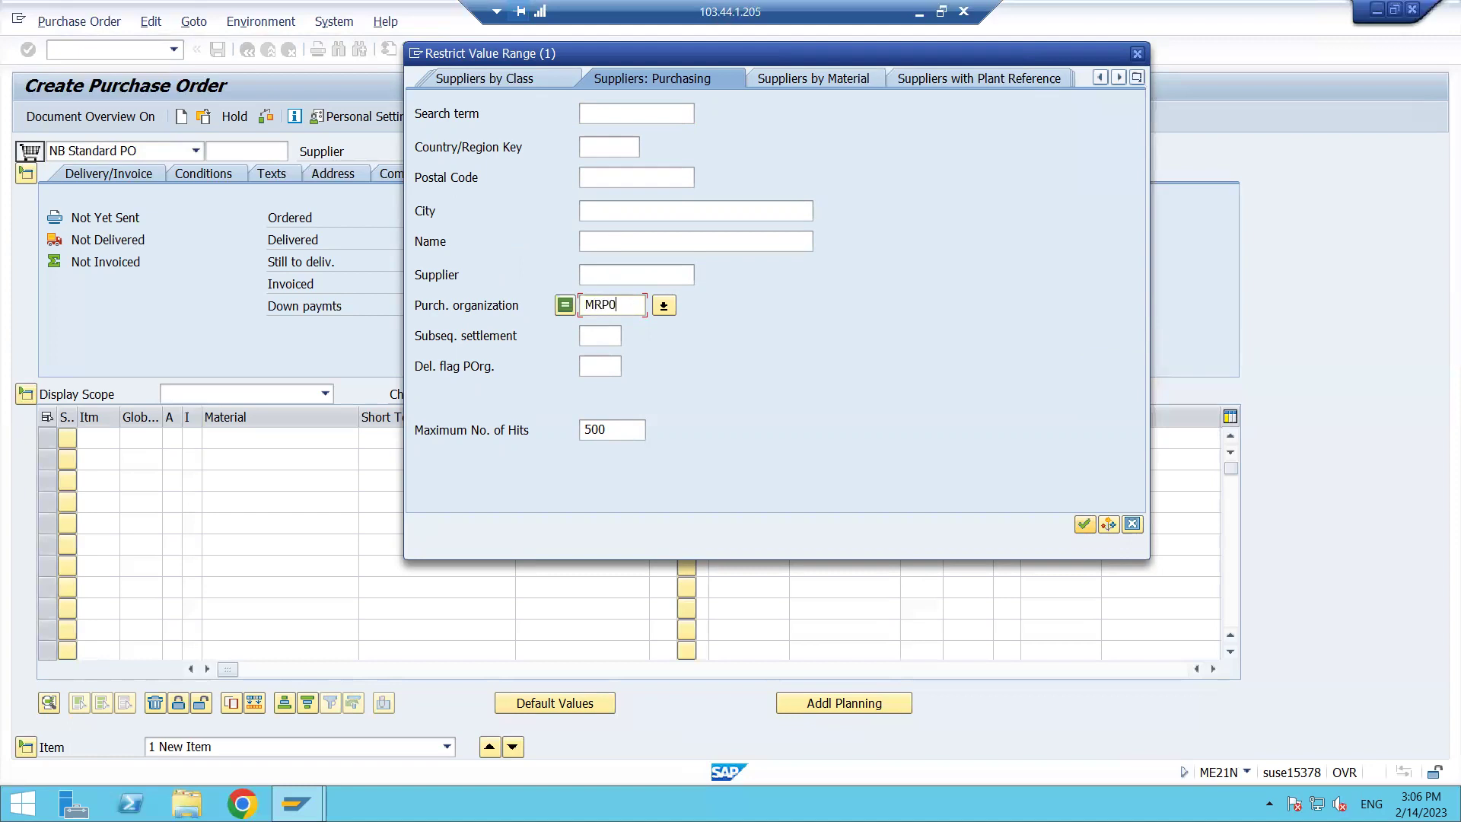
key("Return")
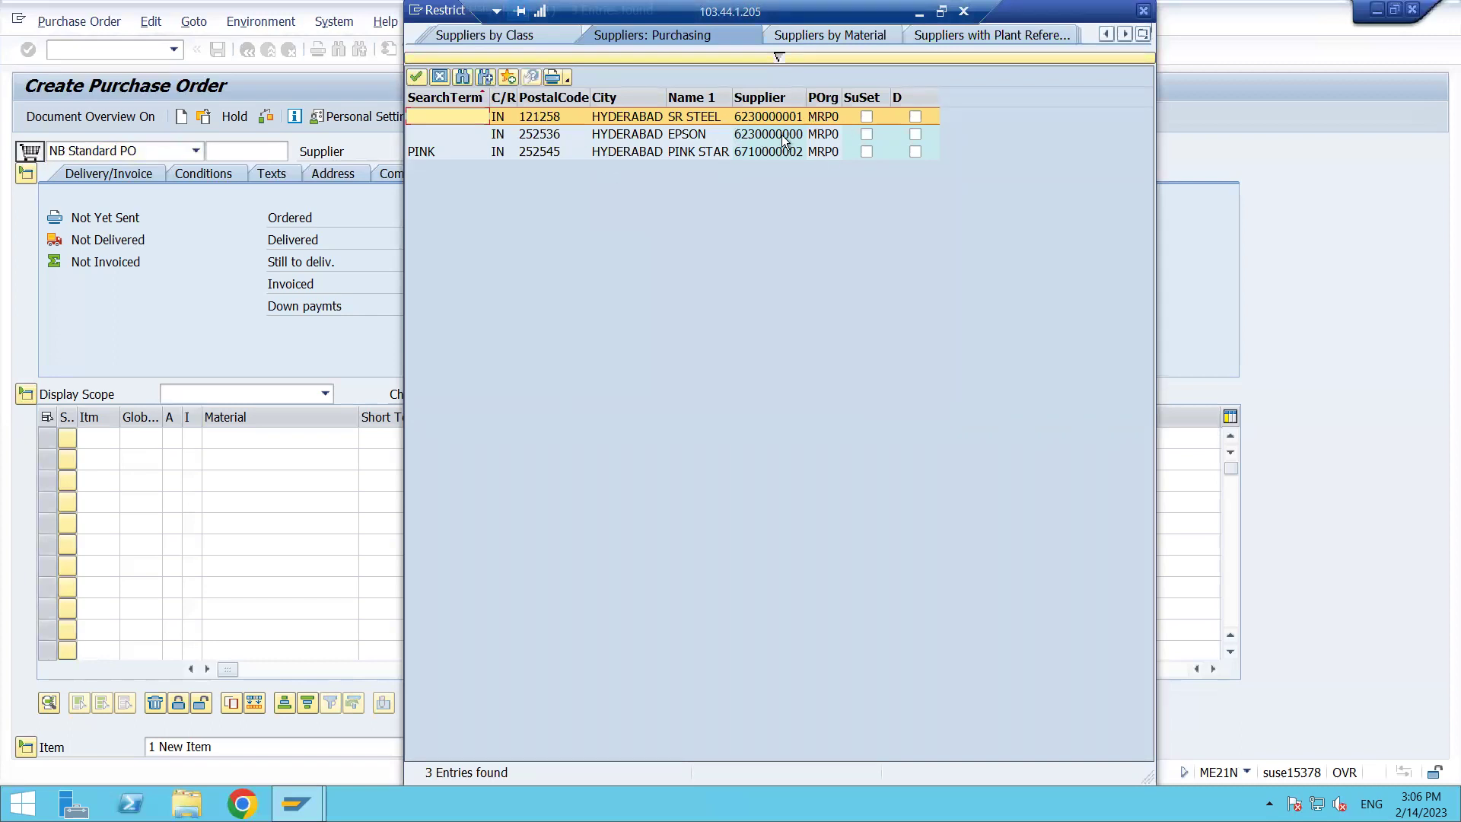
double_click(669, 151)
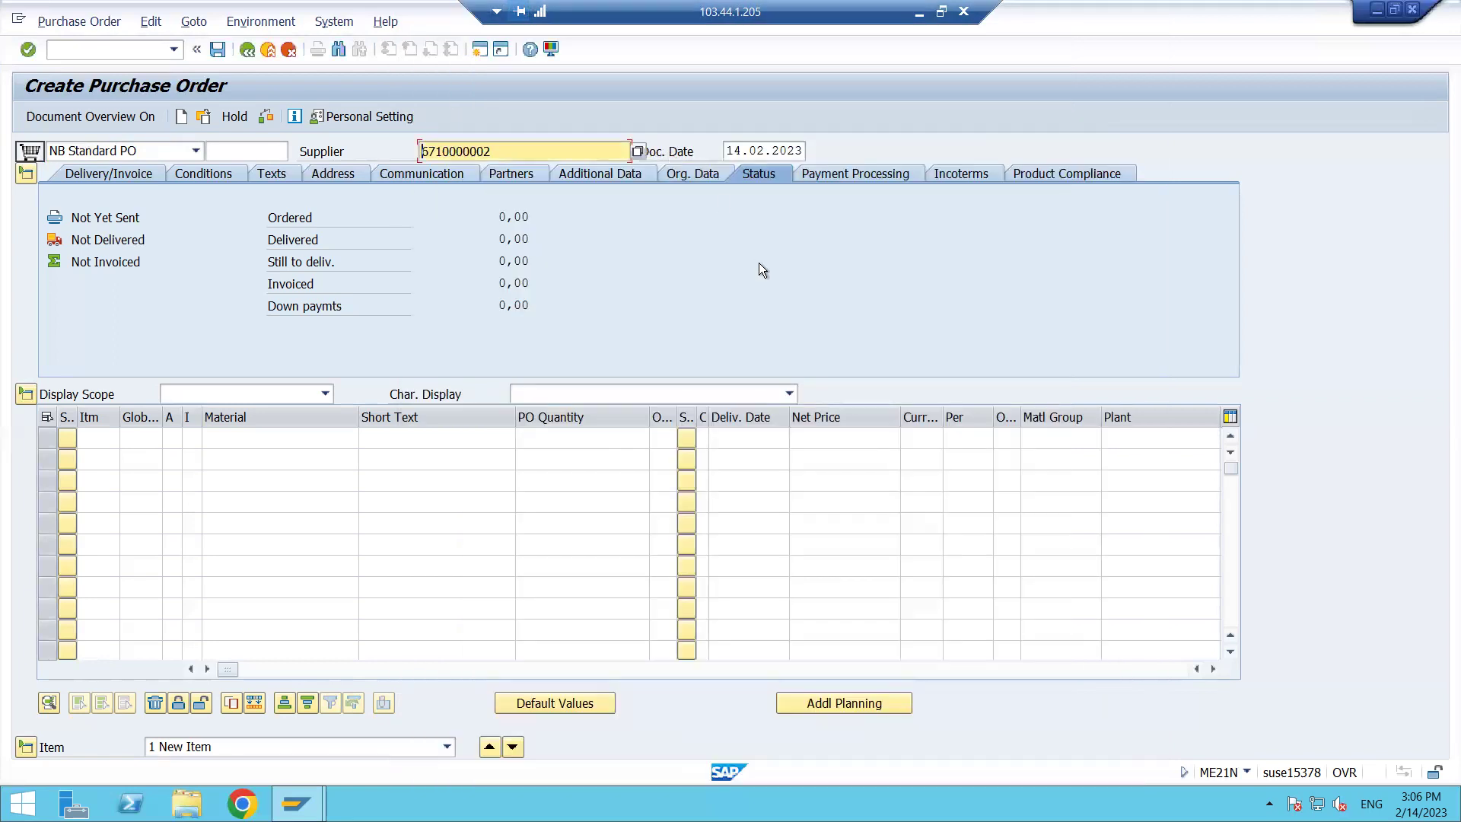
key("Return")
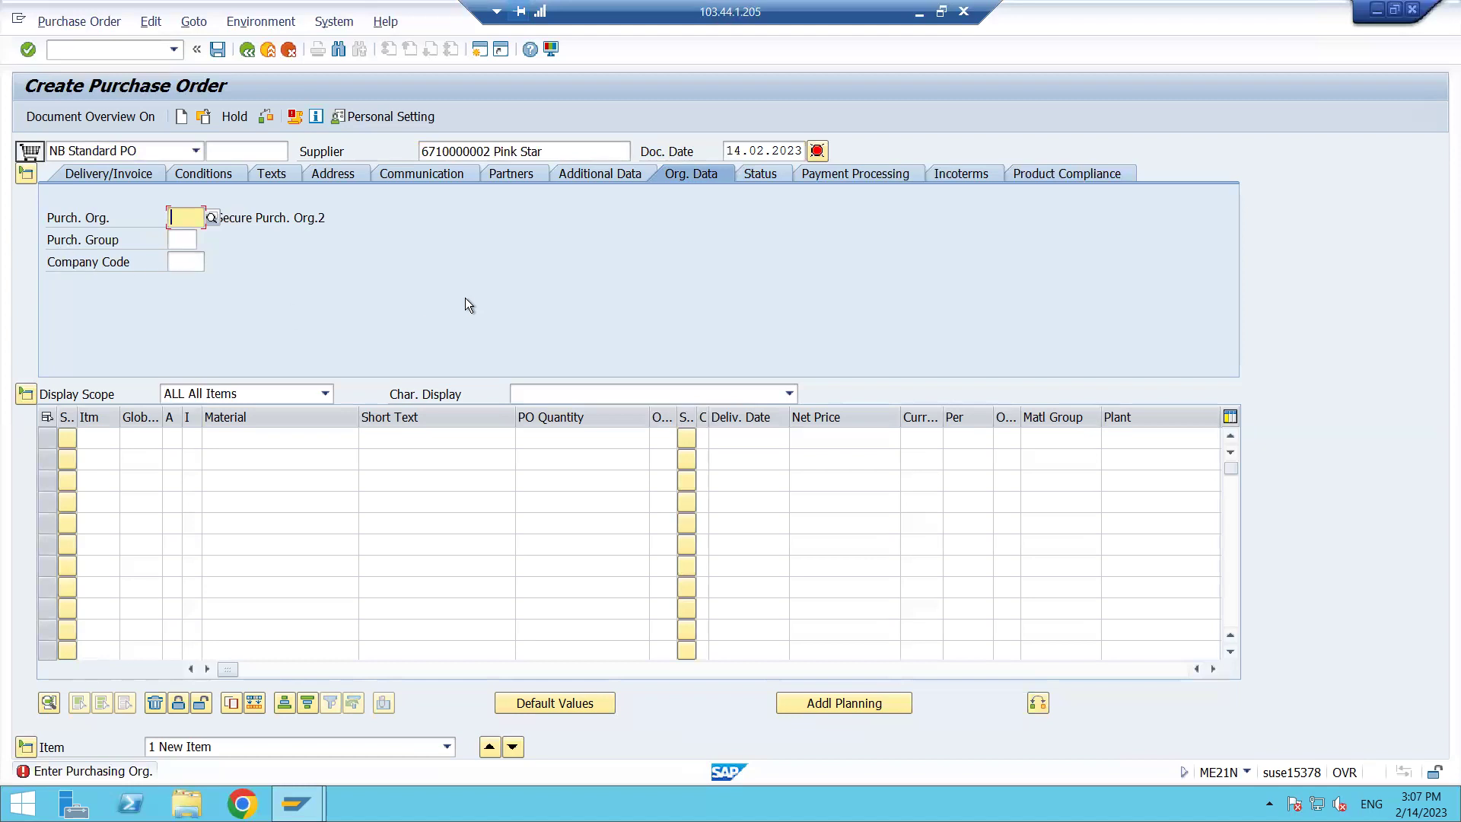
Choose MRP0, MRF PURCHASE ORG, as the purchasing organization in the purchase order header
left_click(212, 219)
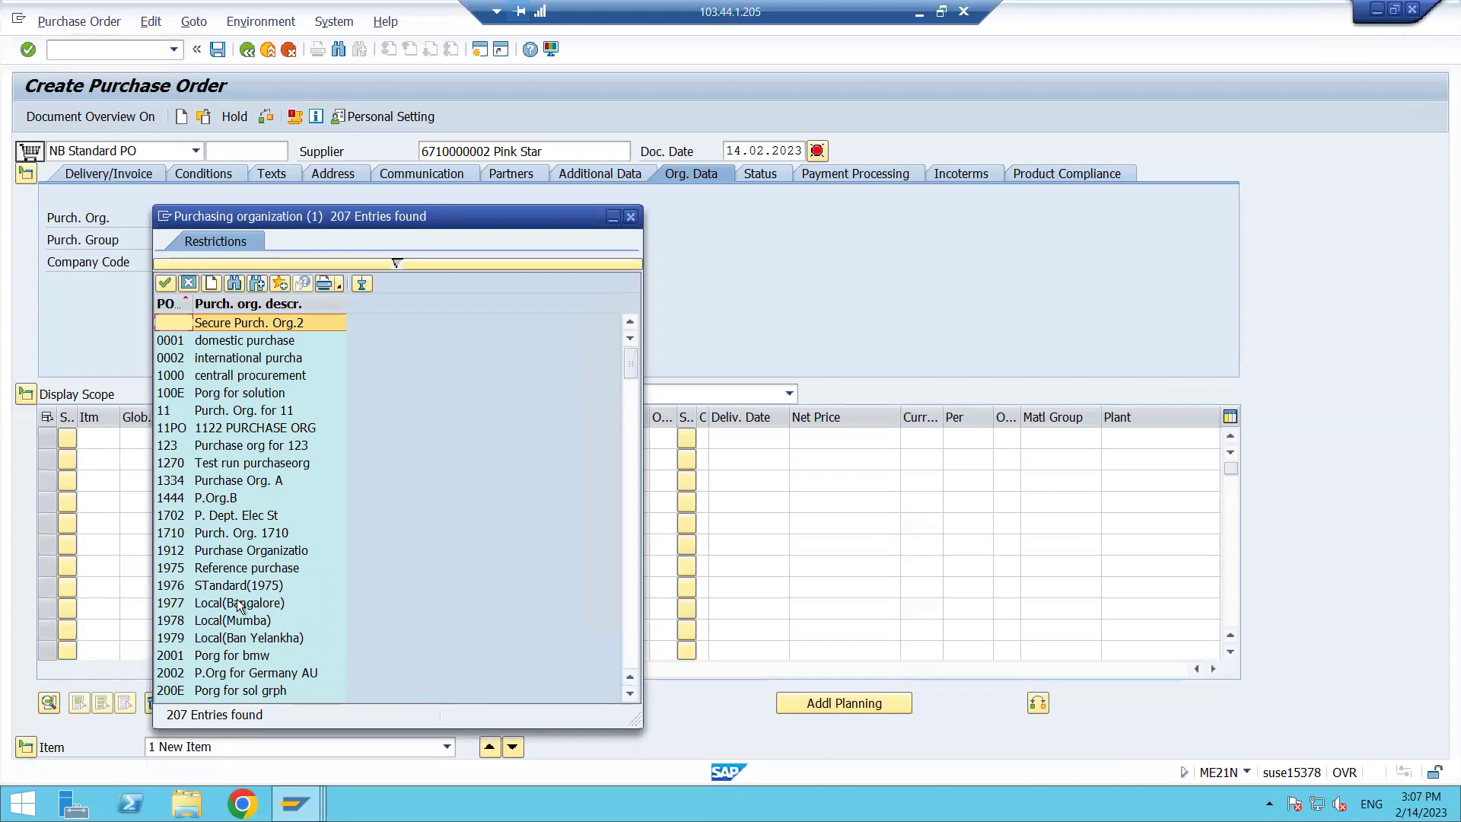
scroll(237, 595, "down", 10)
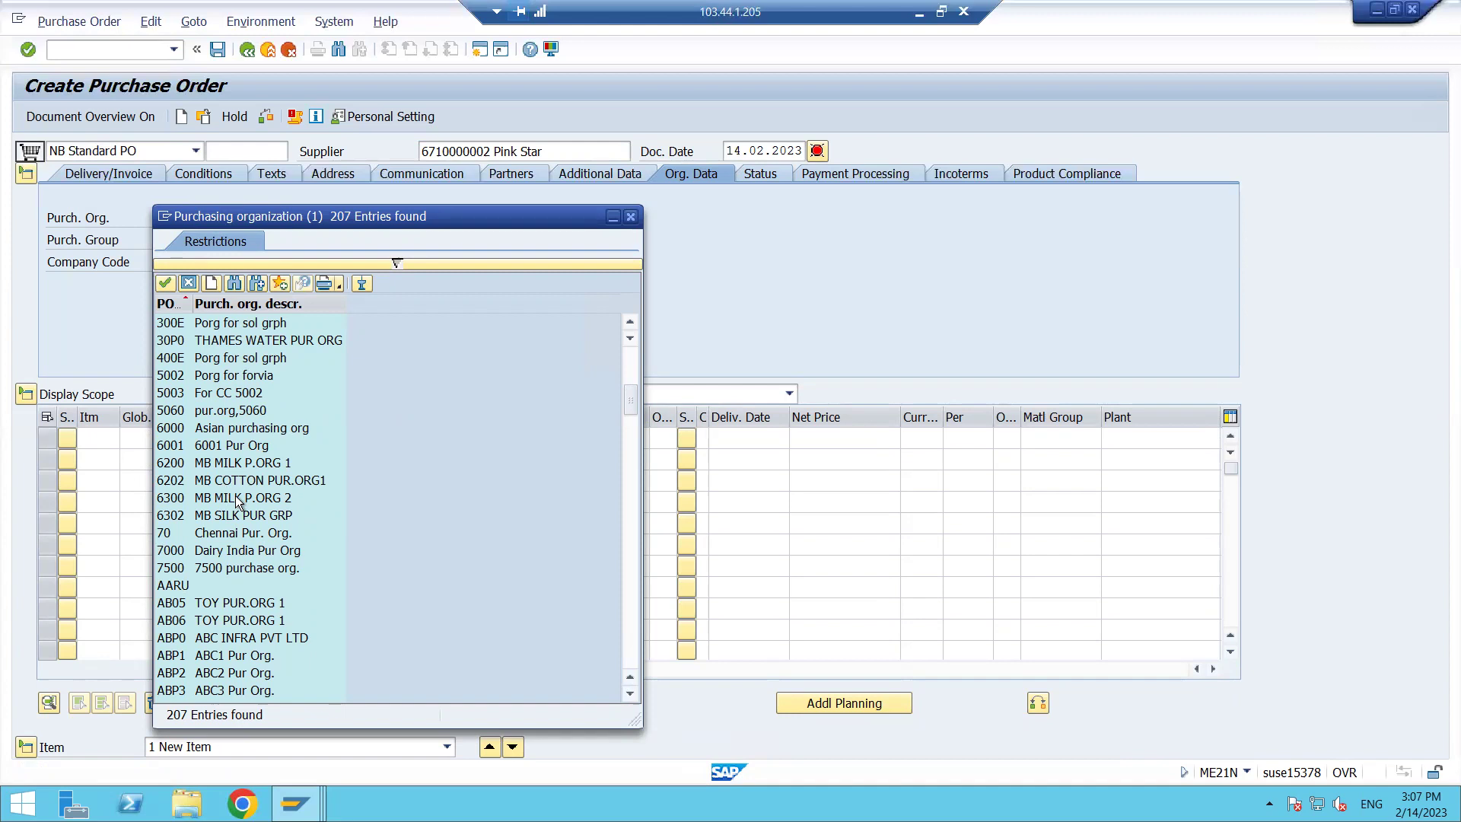
scroll(235, 496, "down", 2)
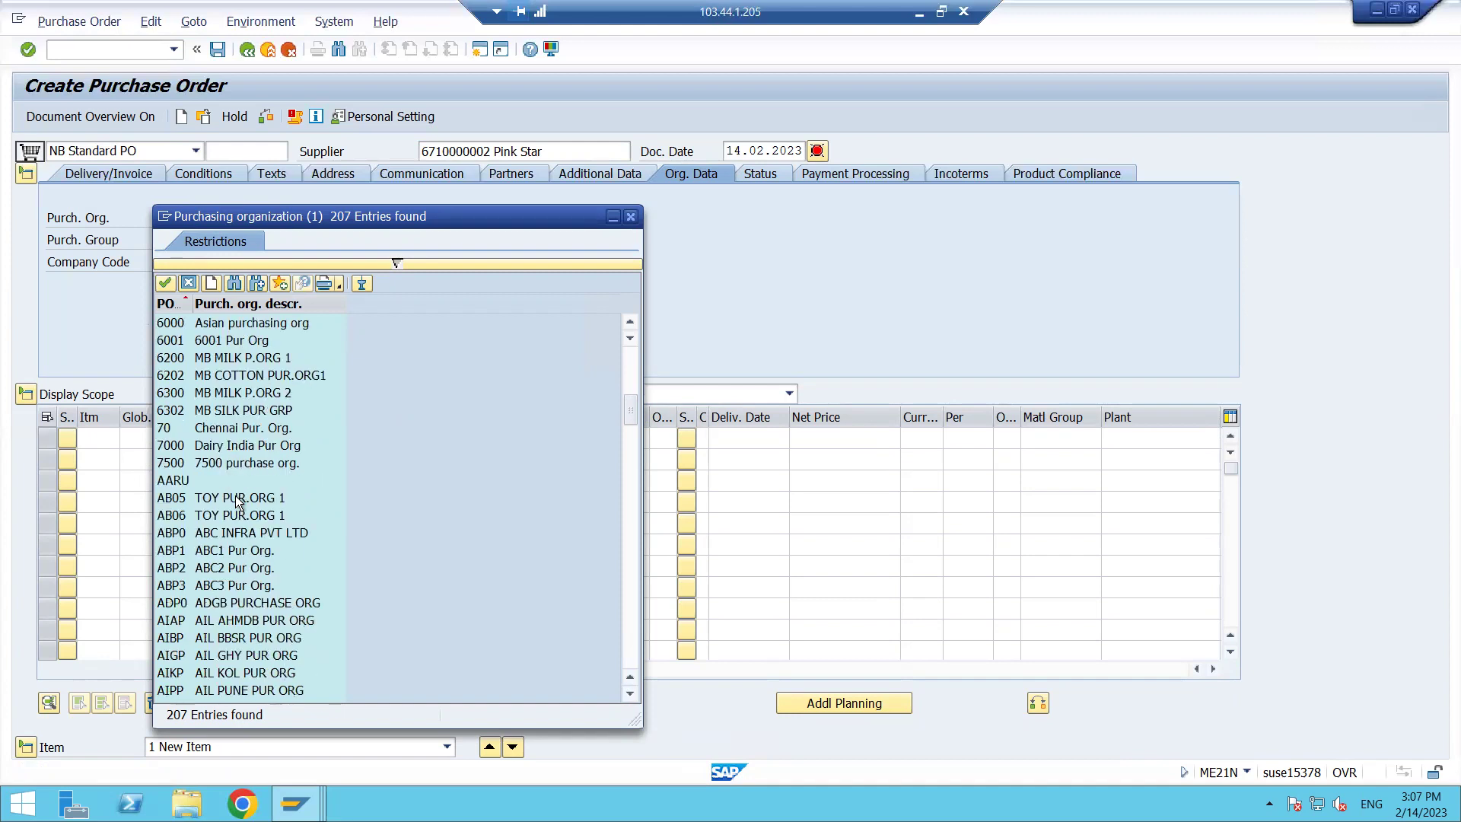
scroll(235, 495, "down", 5)
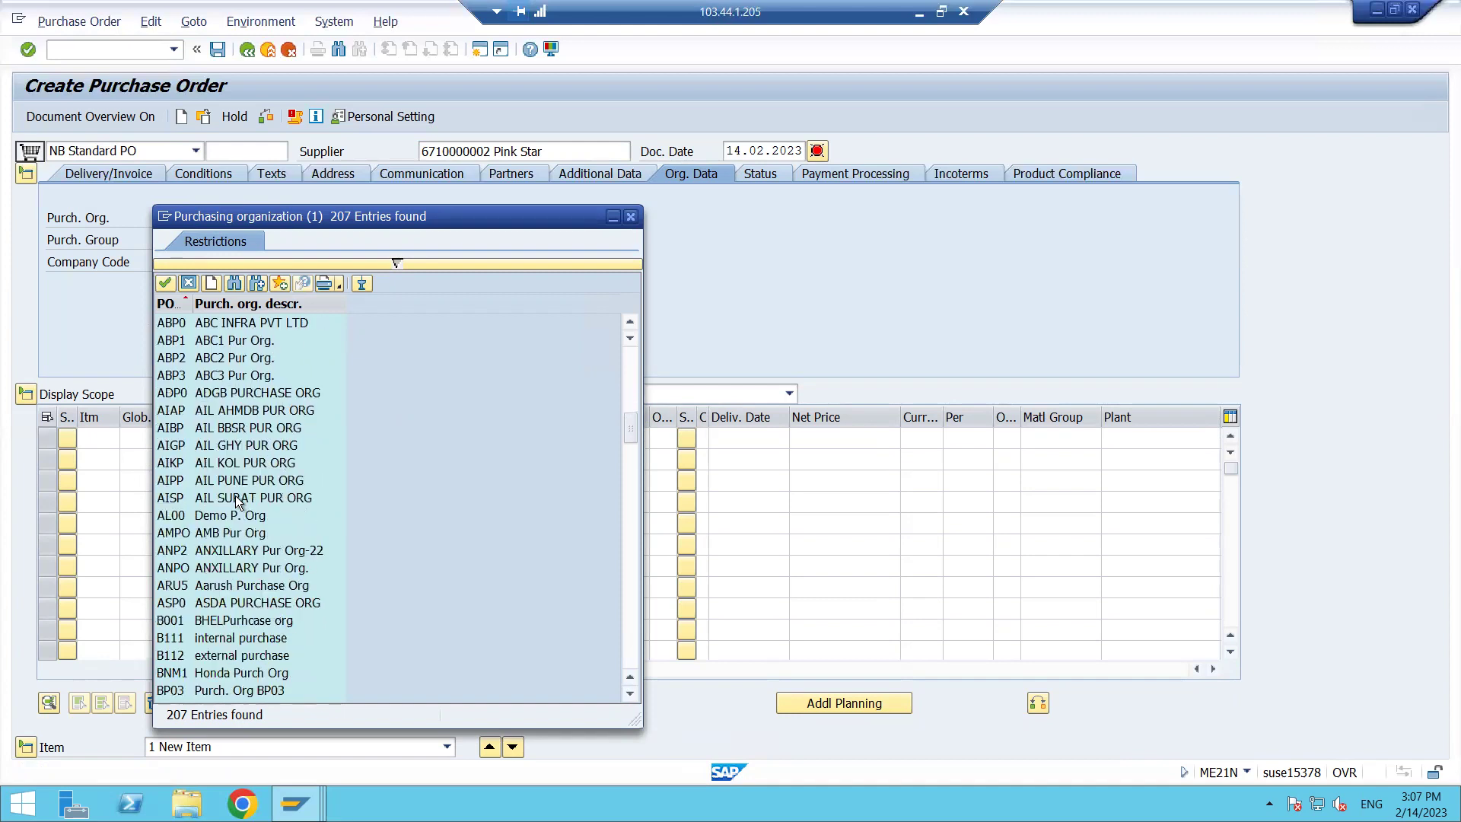
scroll(237, 501, "down", 2)
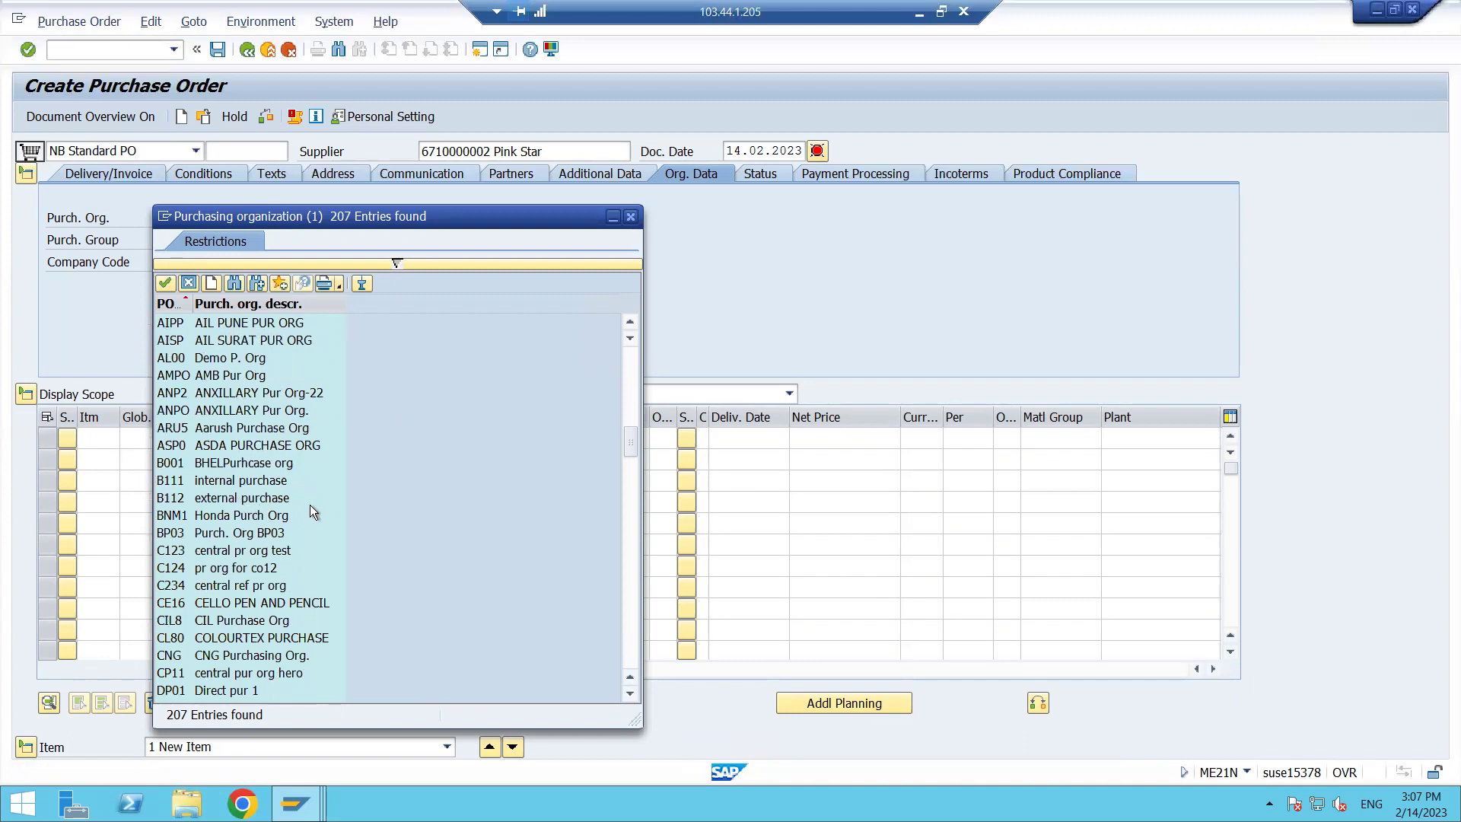
scroll(291, 547, "down", 4)
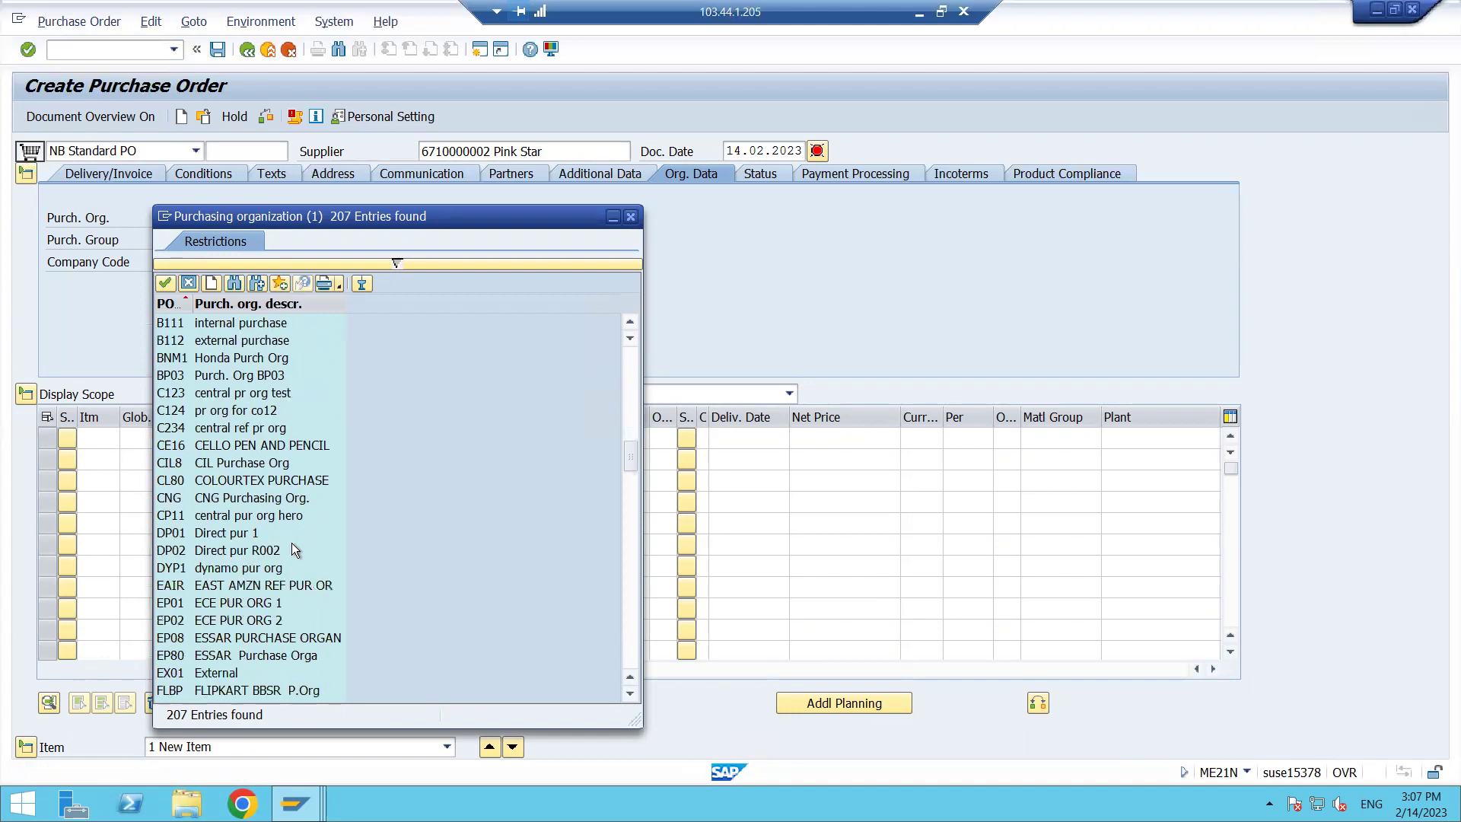
scroll(295, 549, "down", 6)
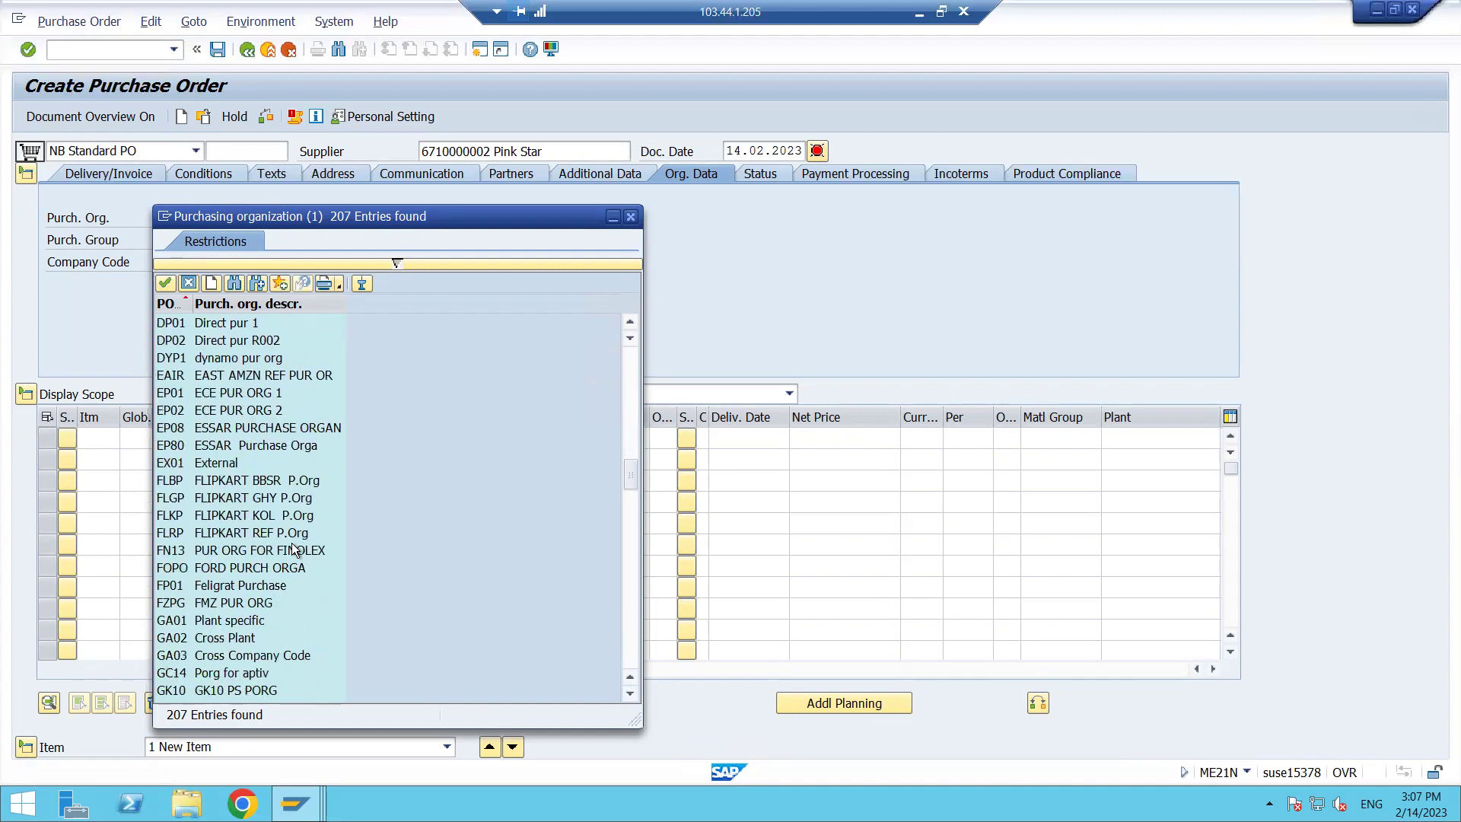
scroll(290, 542, "down", 3)
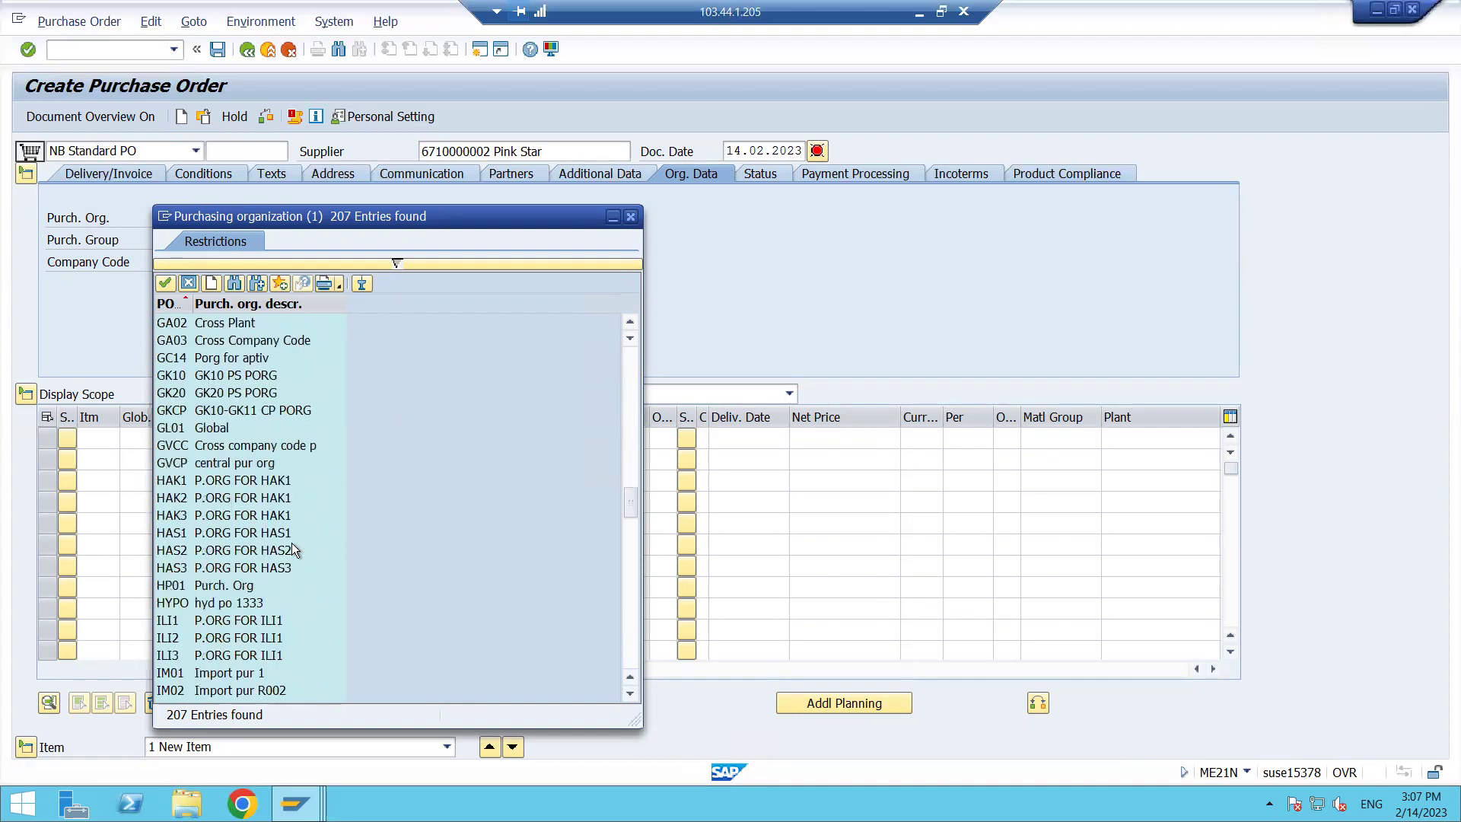
scroll(291, 542, "down", 3)
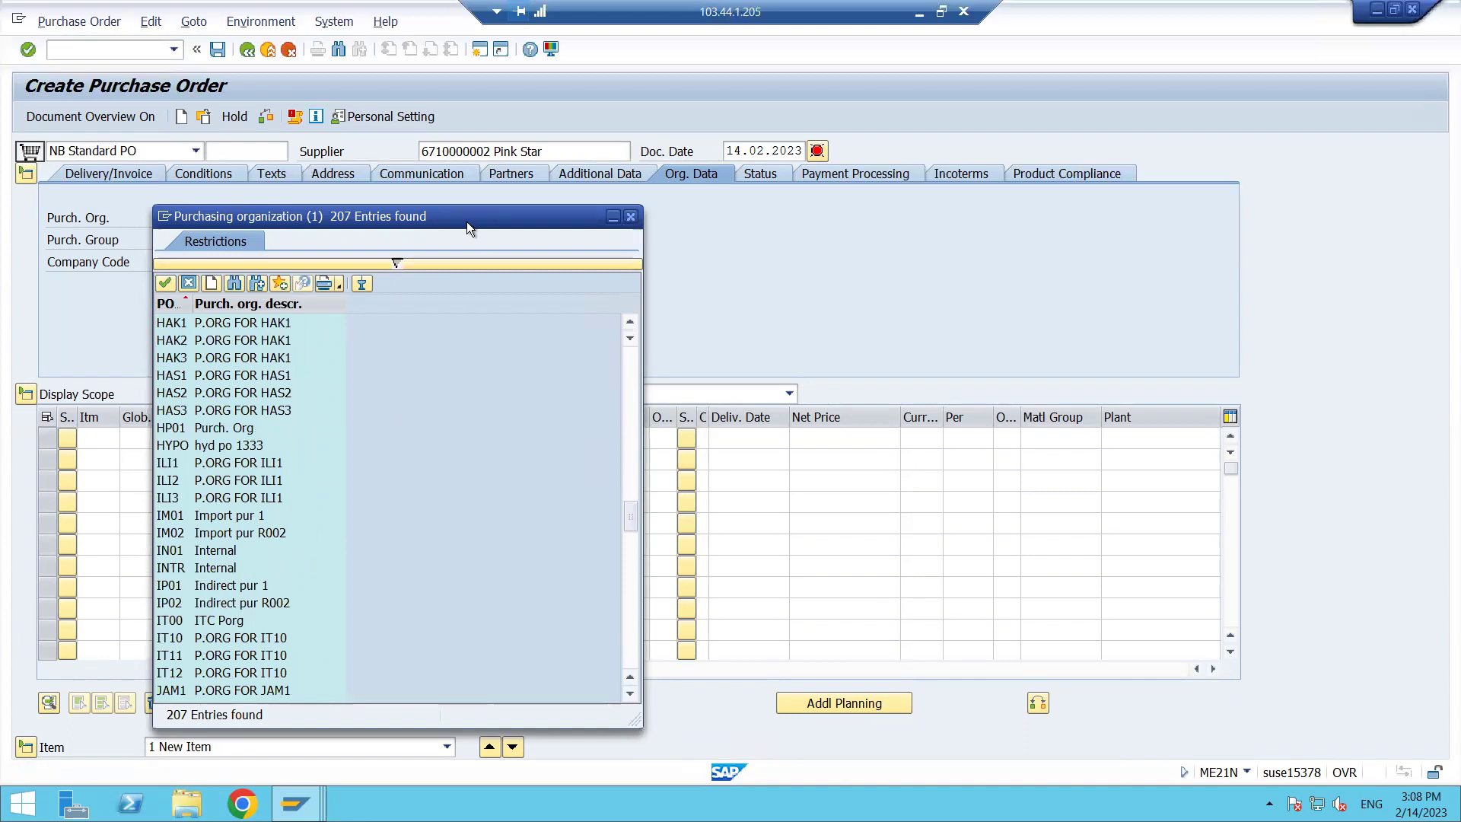
scroll(259, 570, "down", 3)
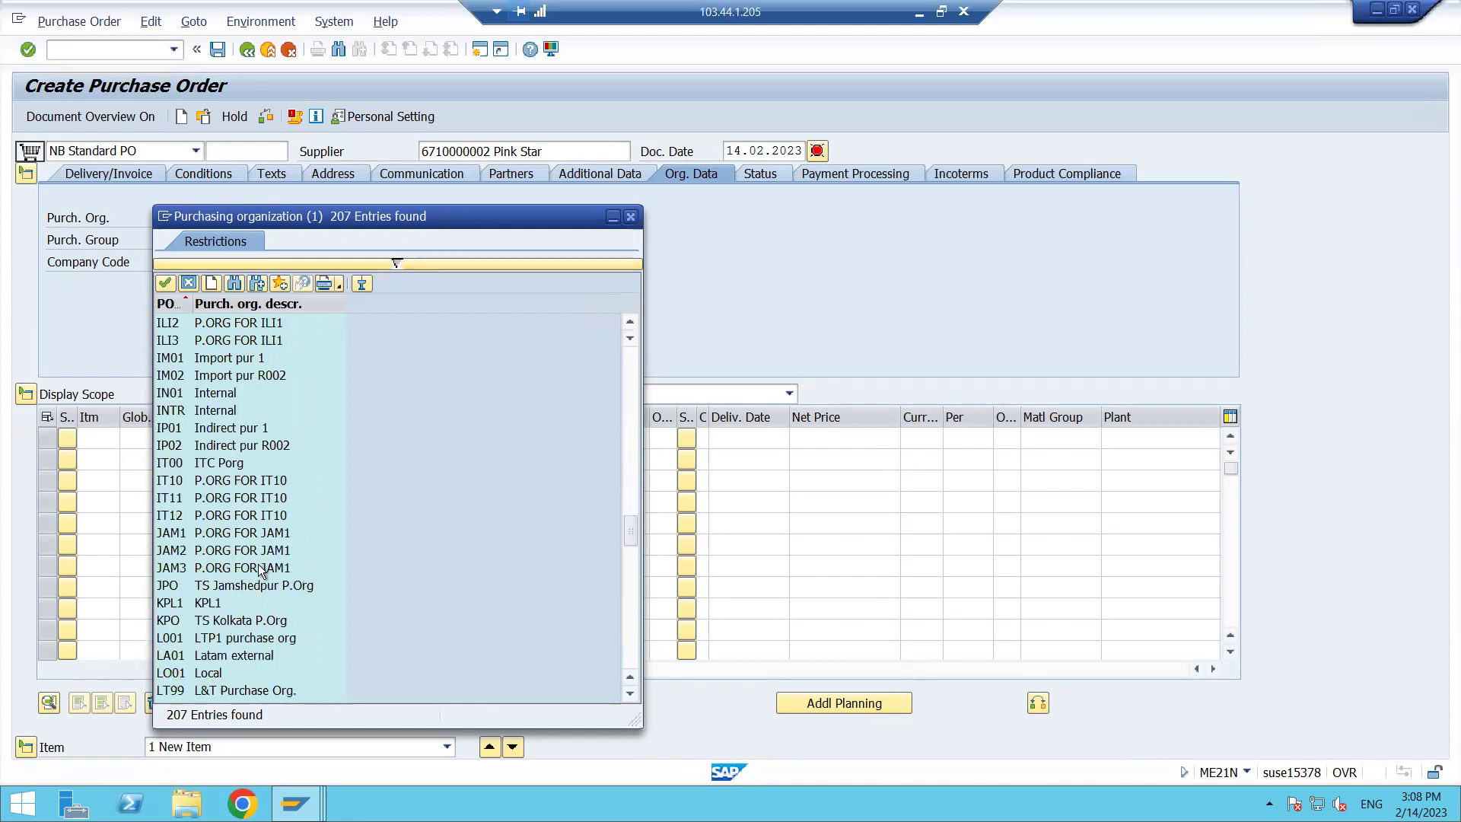
scroll(259, 570, "down", 3)
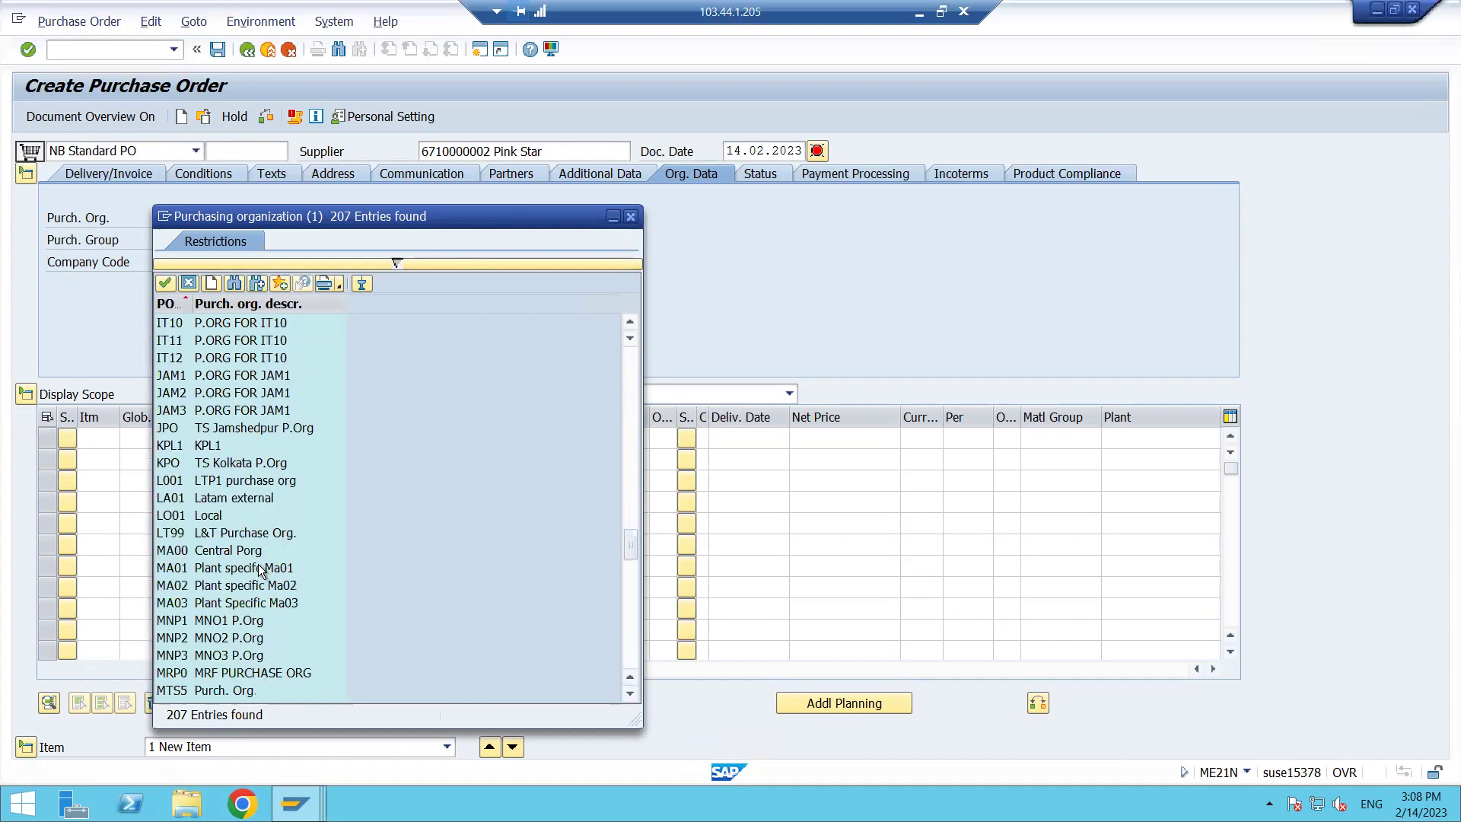
scroll(258, 570, "down", 1)
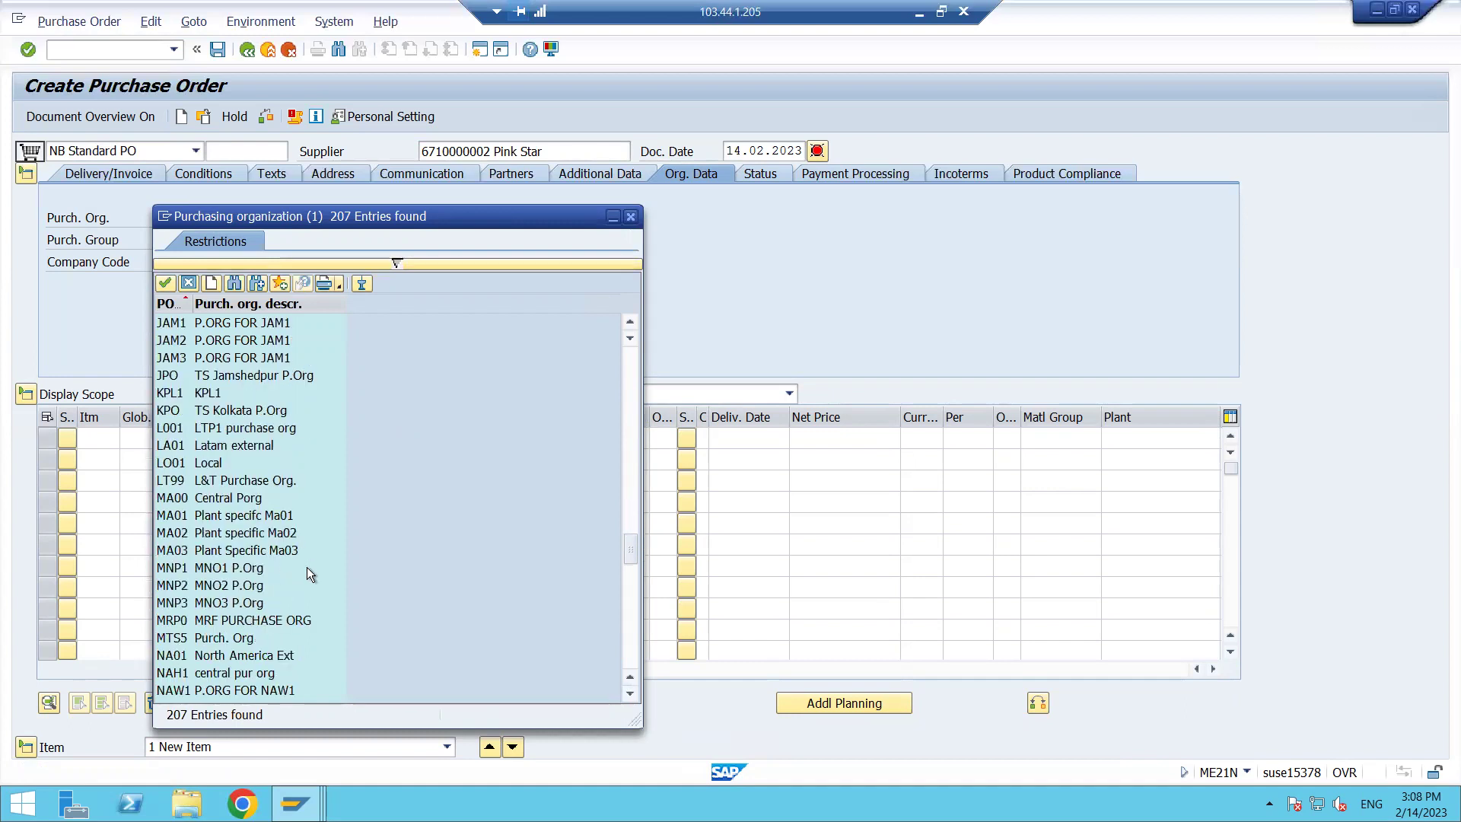
scroll(308, 569, "down", 1)
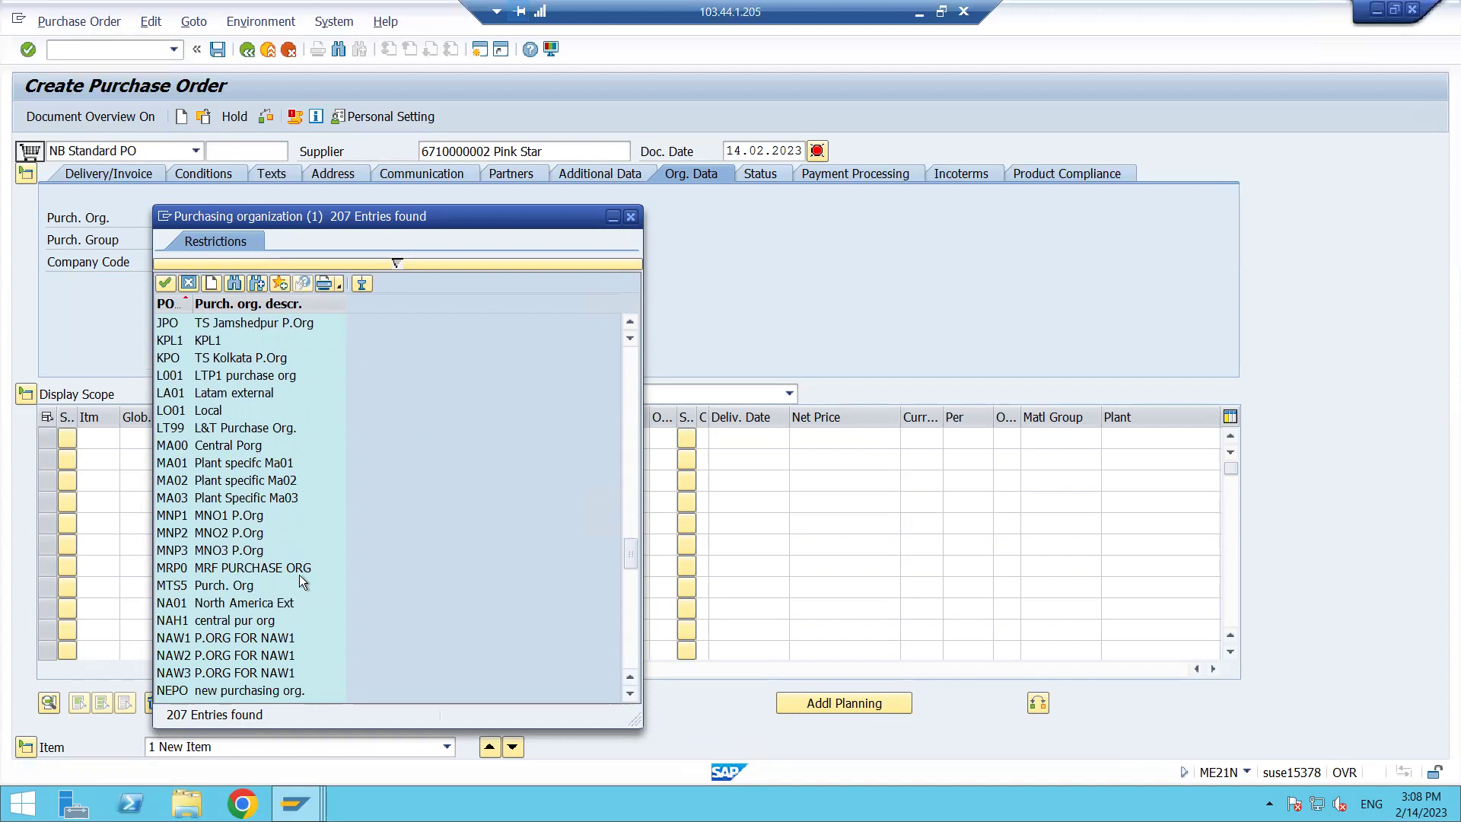
left_click(225, 566)
double_click(264, 564)
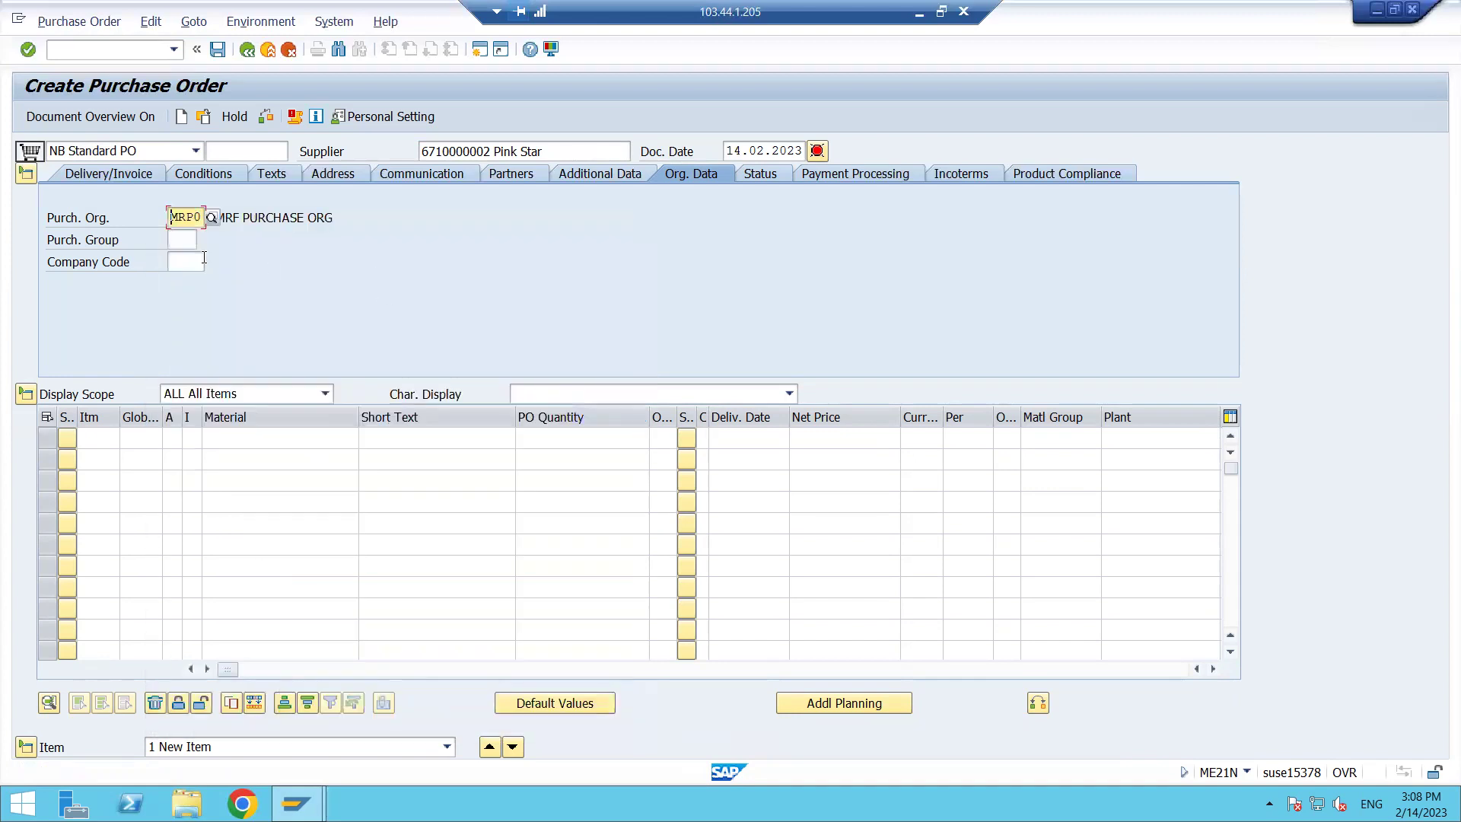
Set the purchasing group to 001 and apply the organizational data
left_click(198, 245)
type("001")
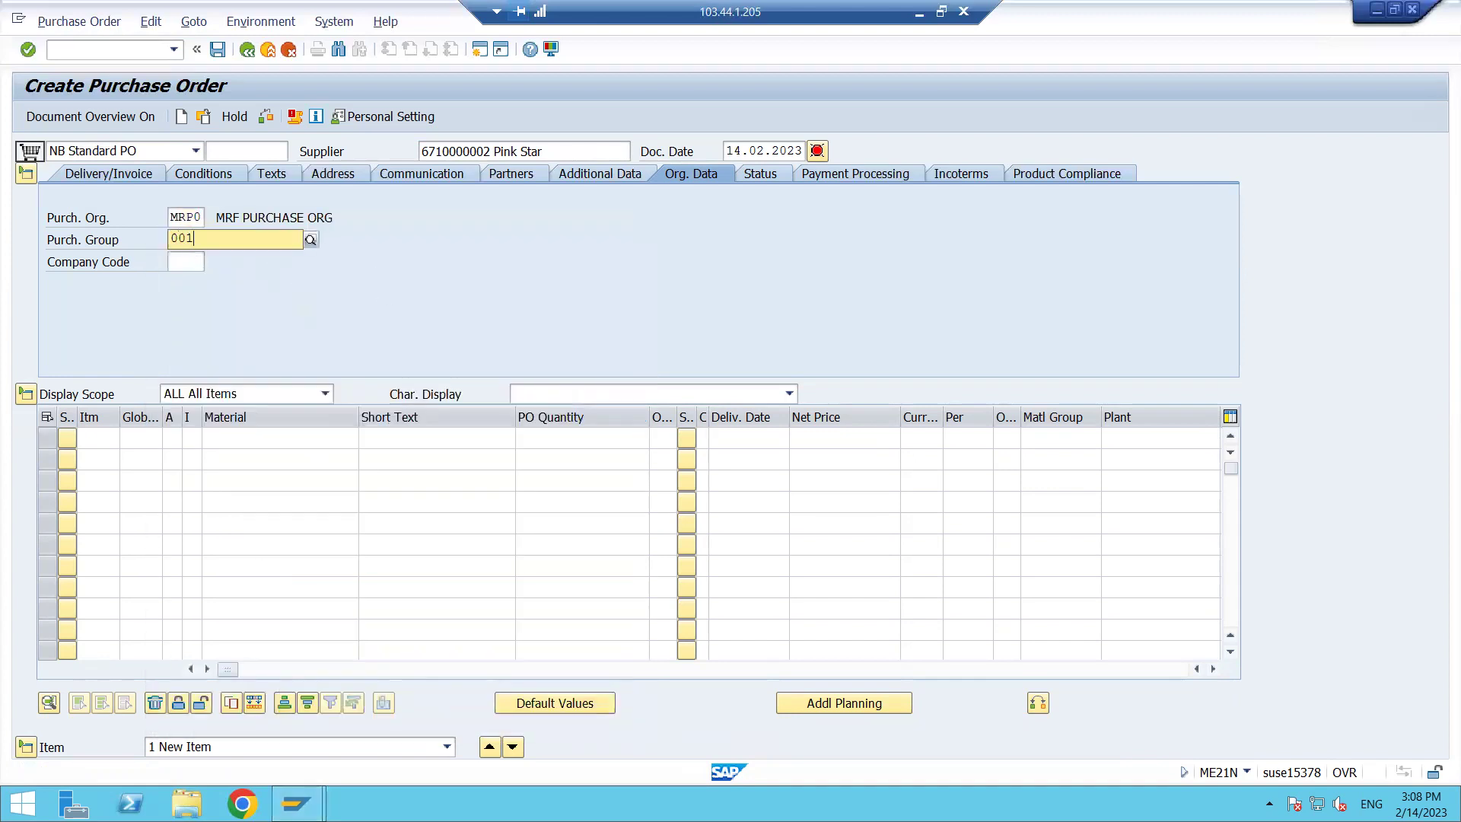
key("Return")
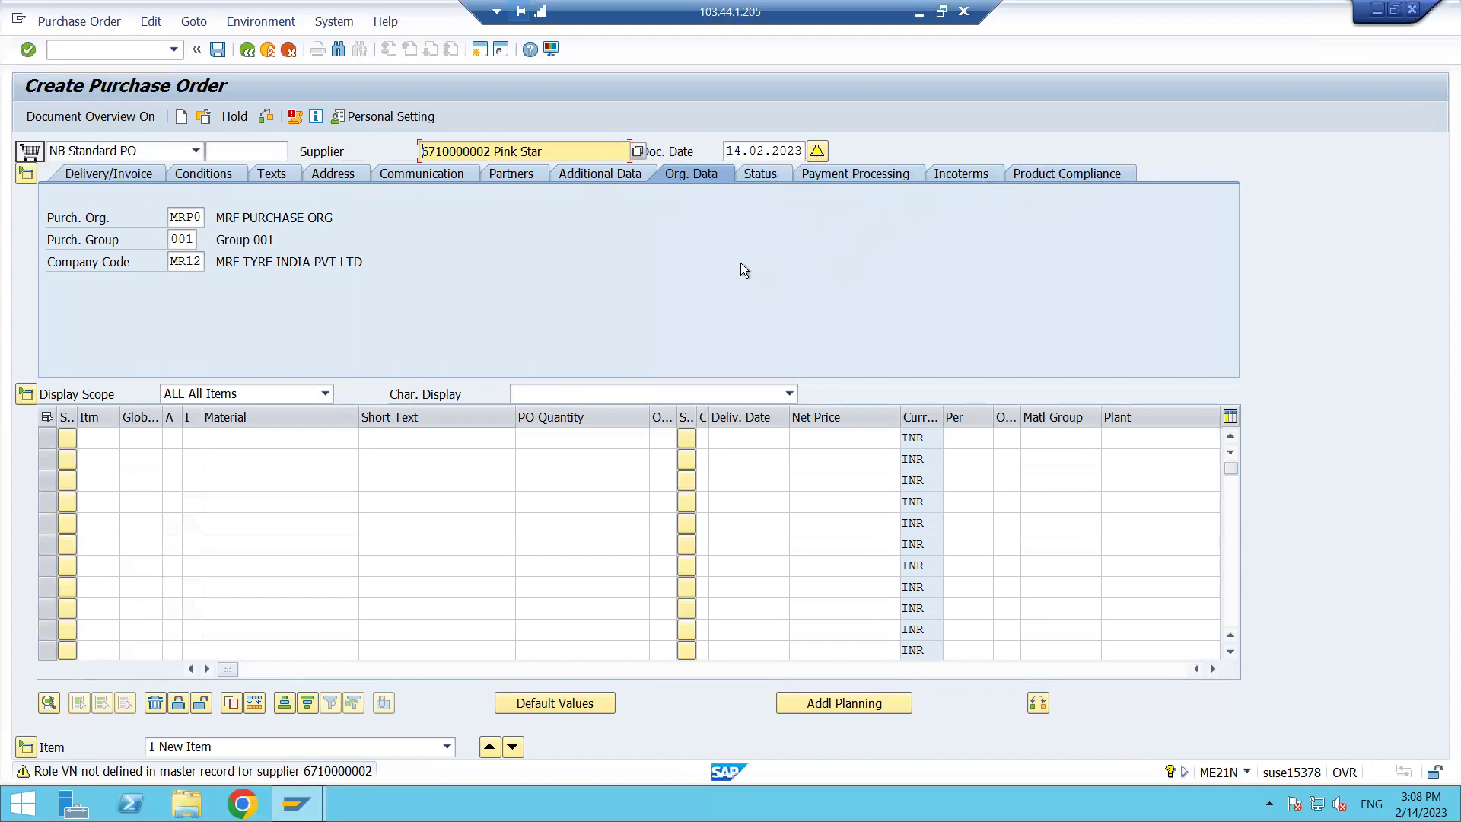
Review the purchase order header data from Delivery/Invoice, Conditions, Texts, Address, Communication, Partners and Additional Data through Org. Data and Status
left_click(125, 181)
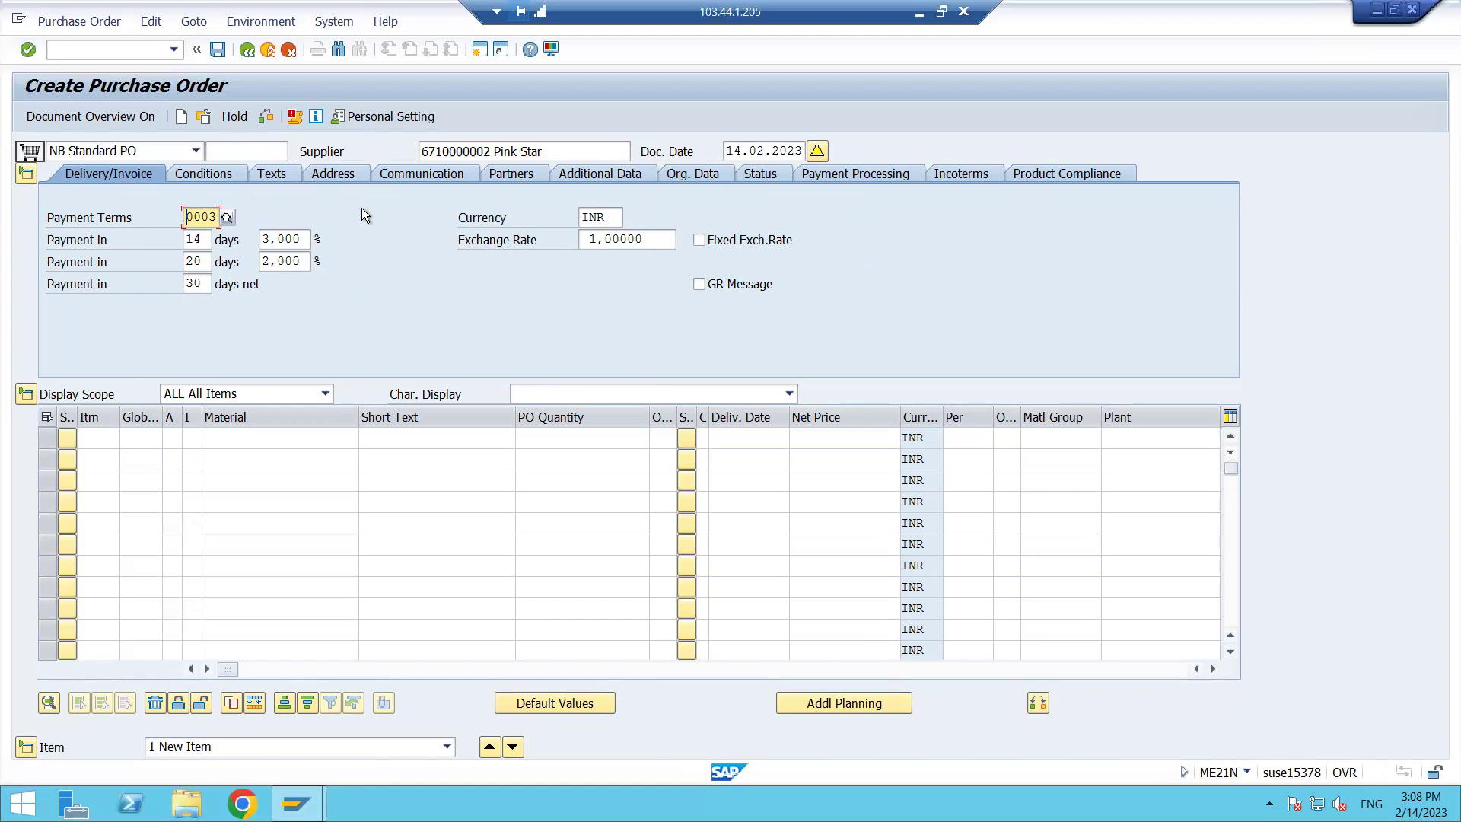
left_click(209, 180)
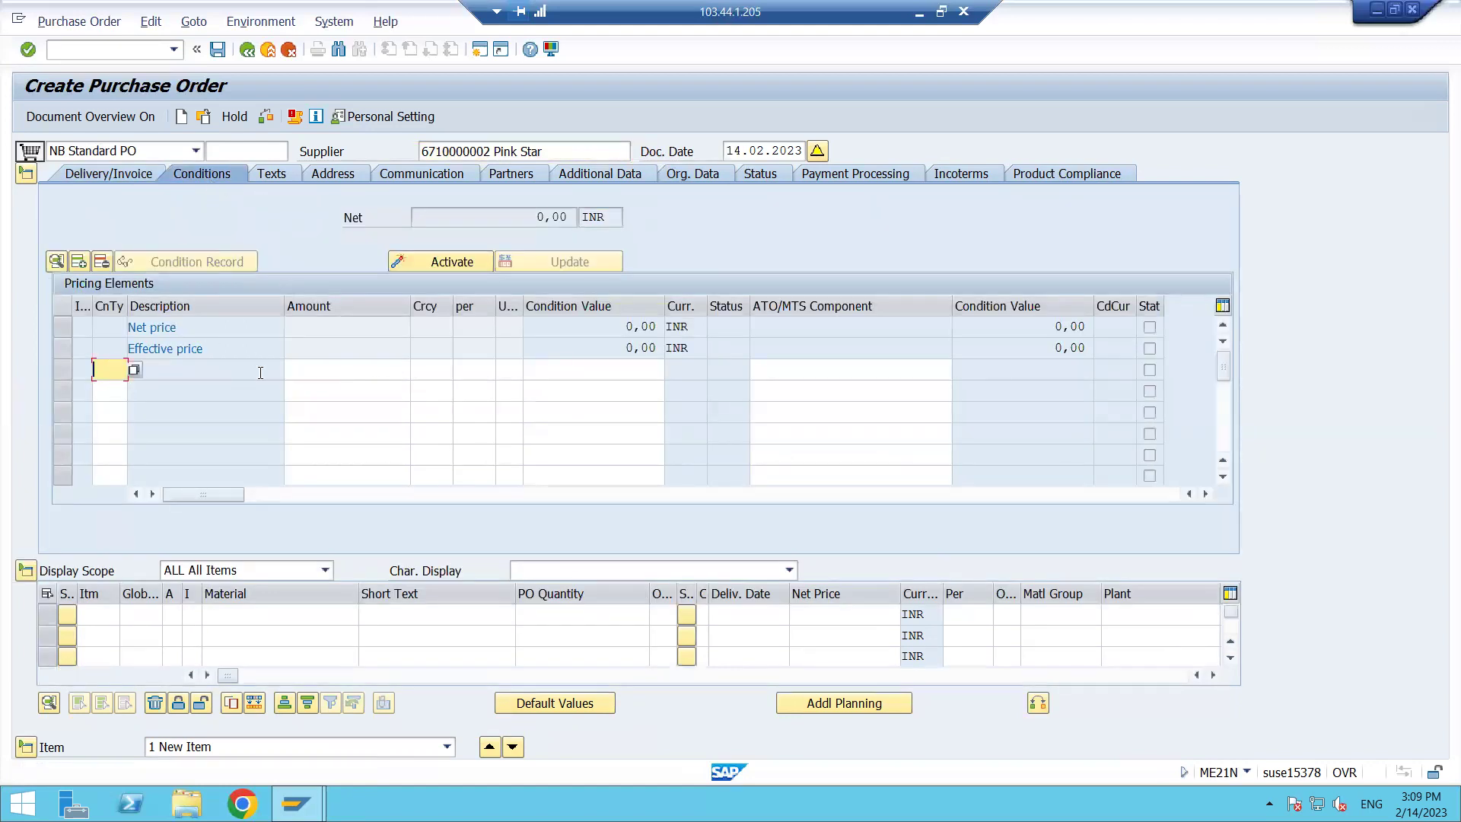
left_click(278, 174)
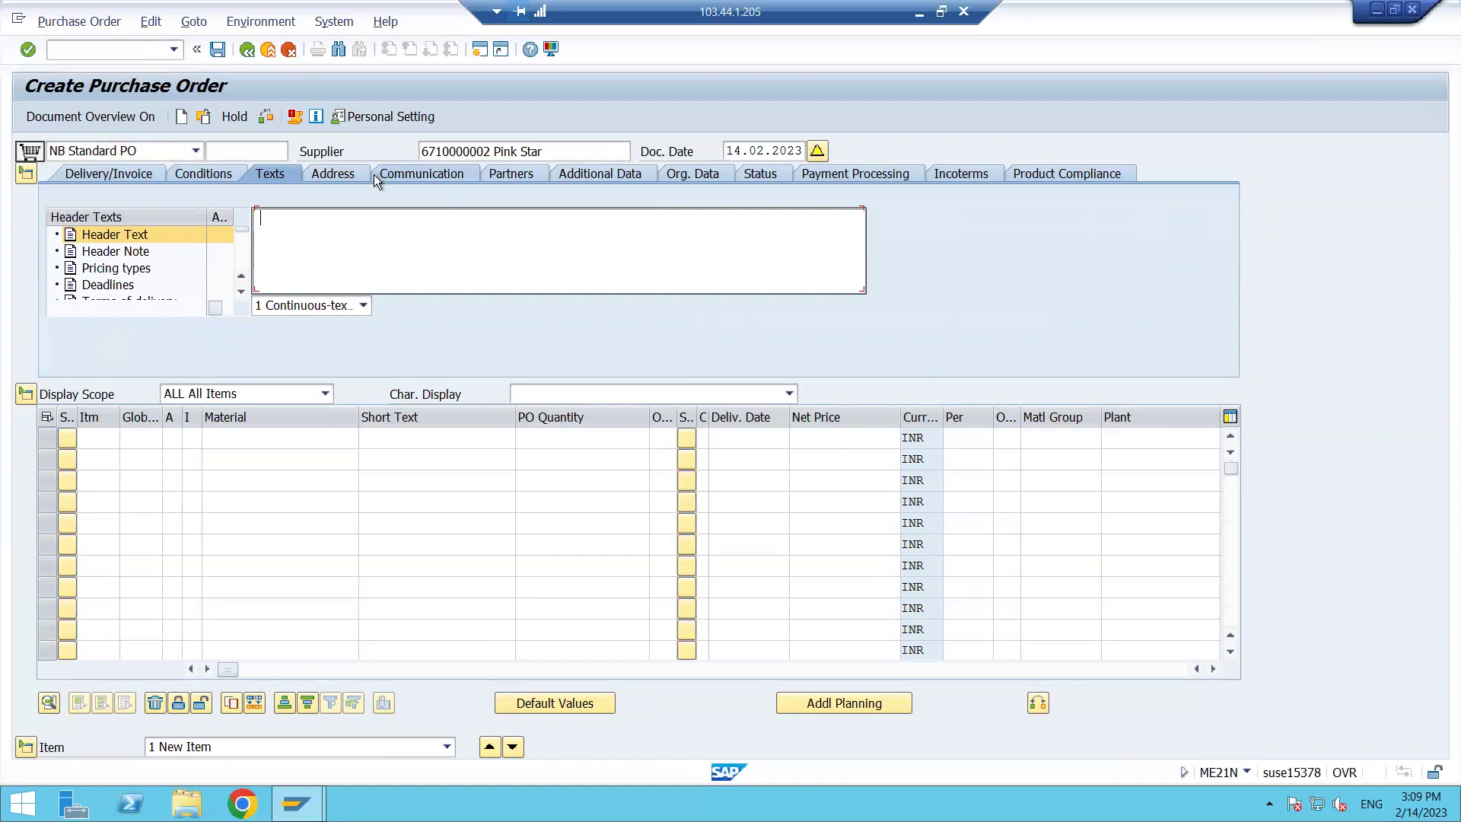
left_click(350, 174)
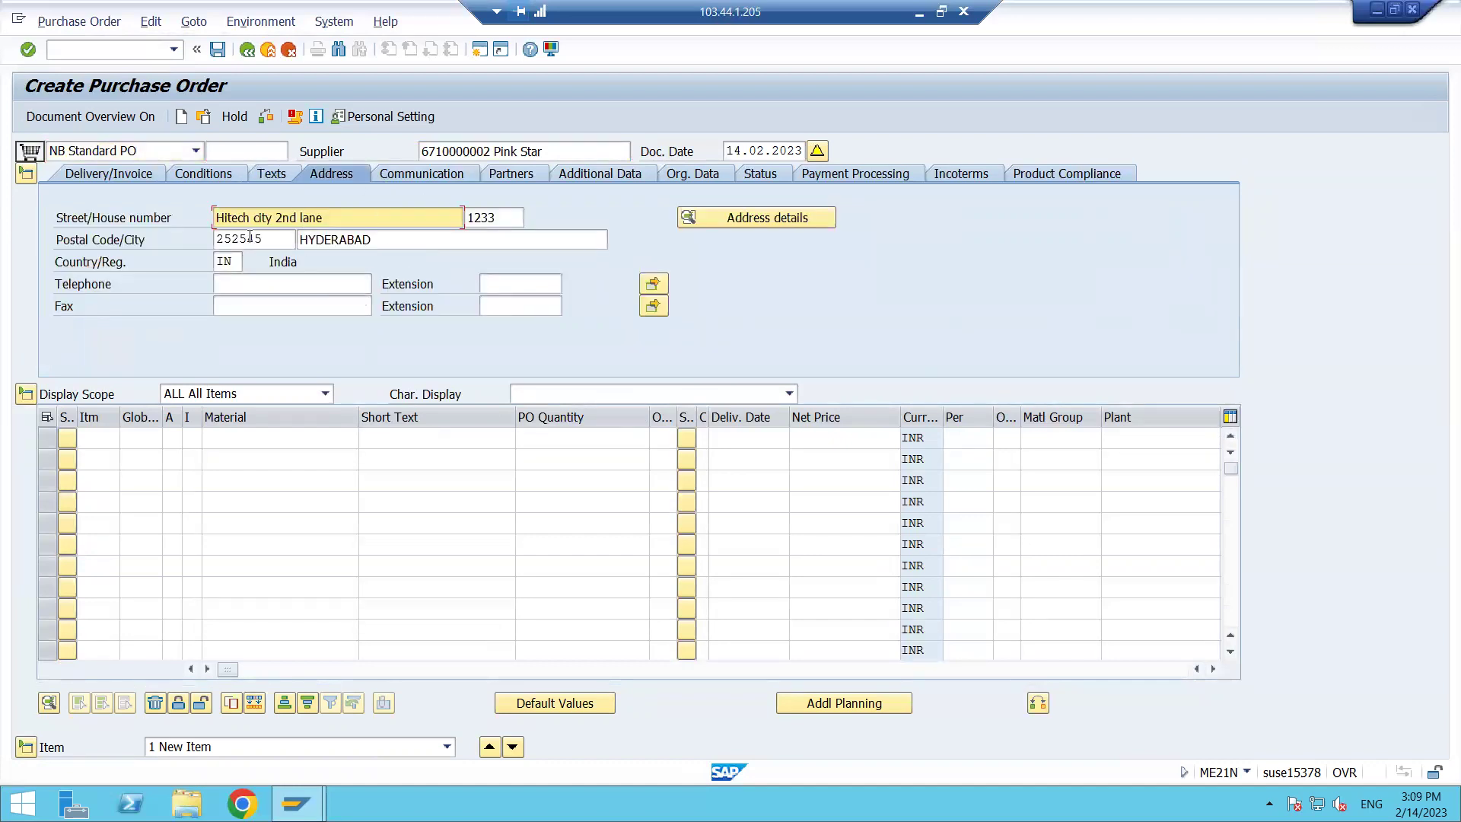
left_click(418, 172)
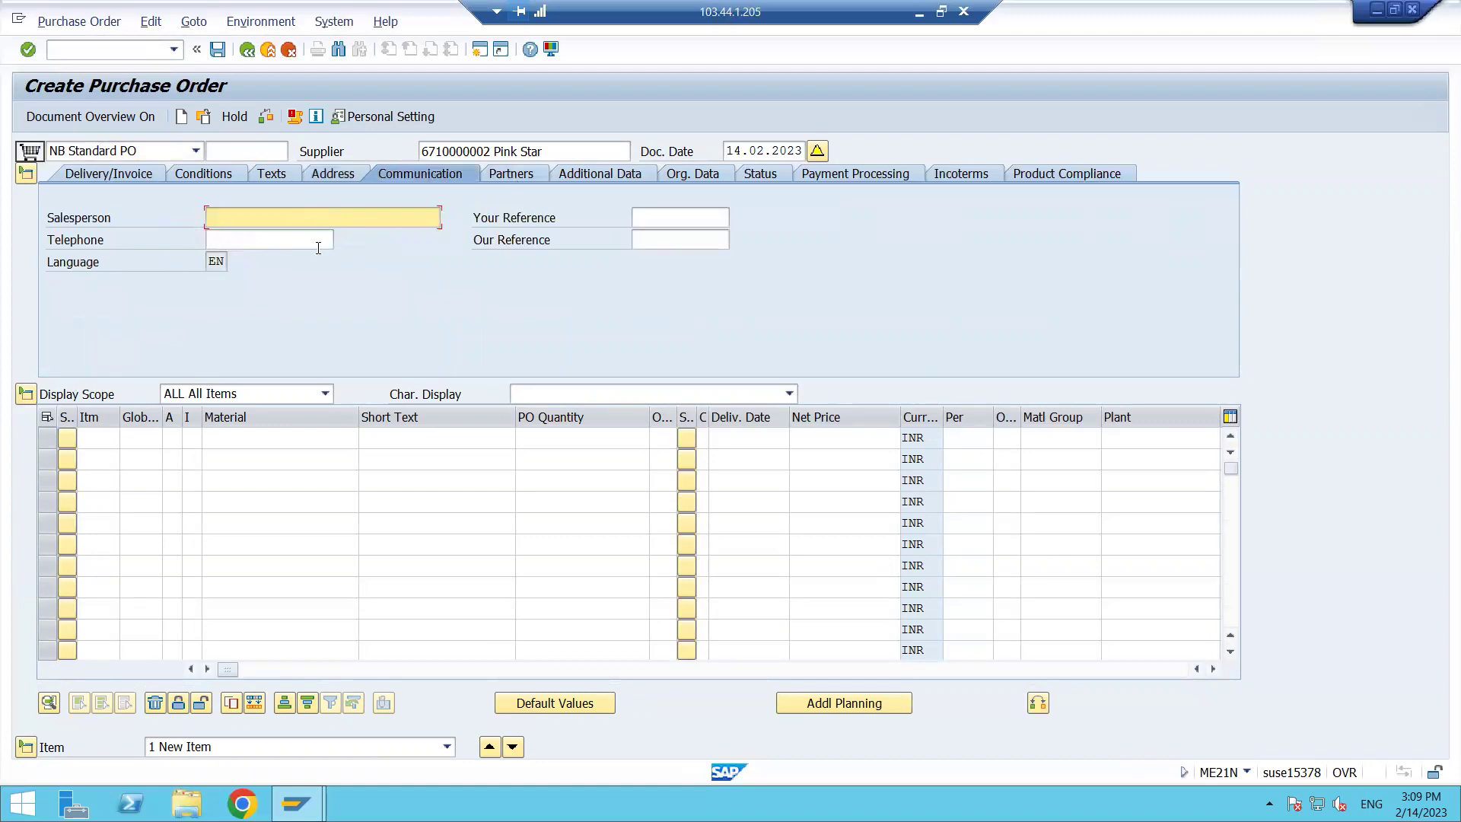
left_click(518, 176)
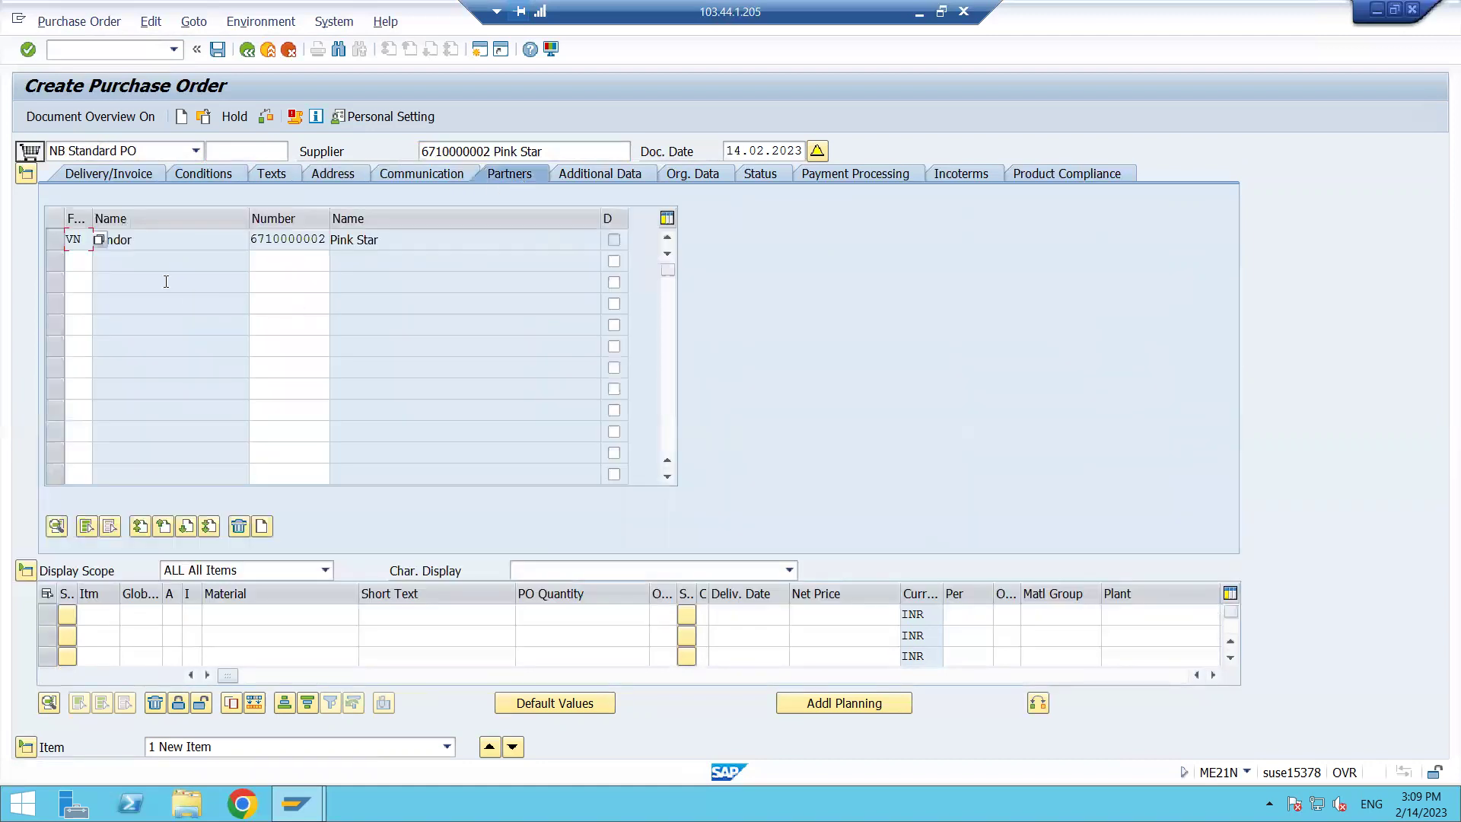
left_click(184, 246)
left_click(76, 262)
left_click(595, 175)
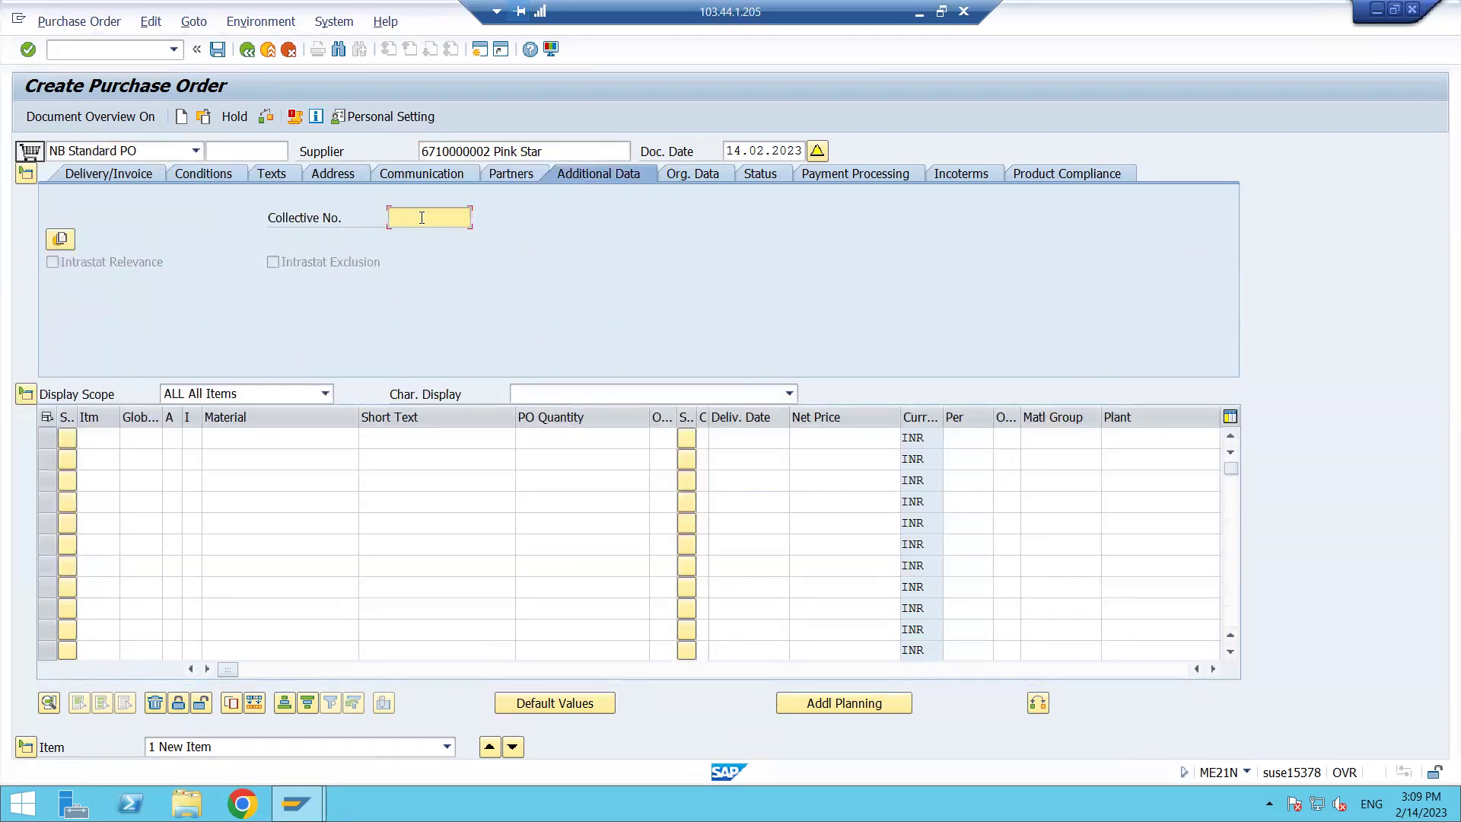
left_click(695, 180)
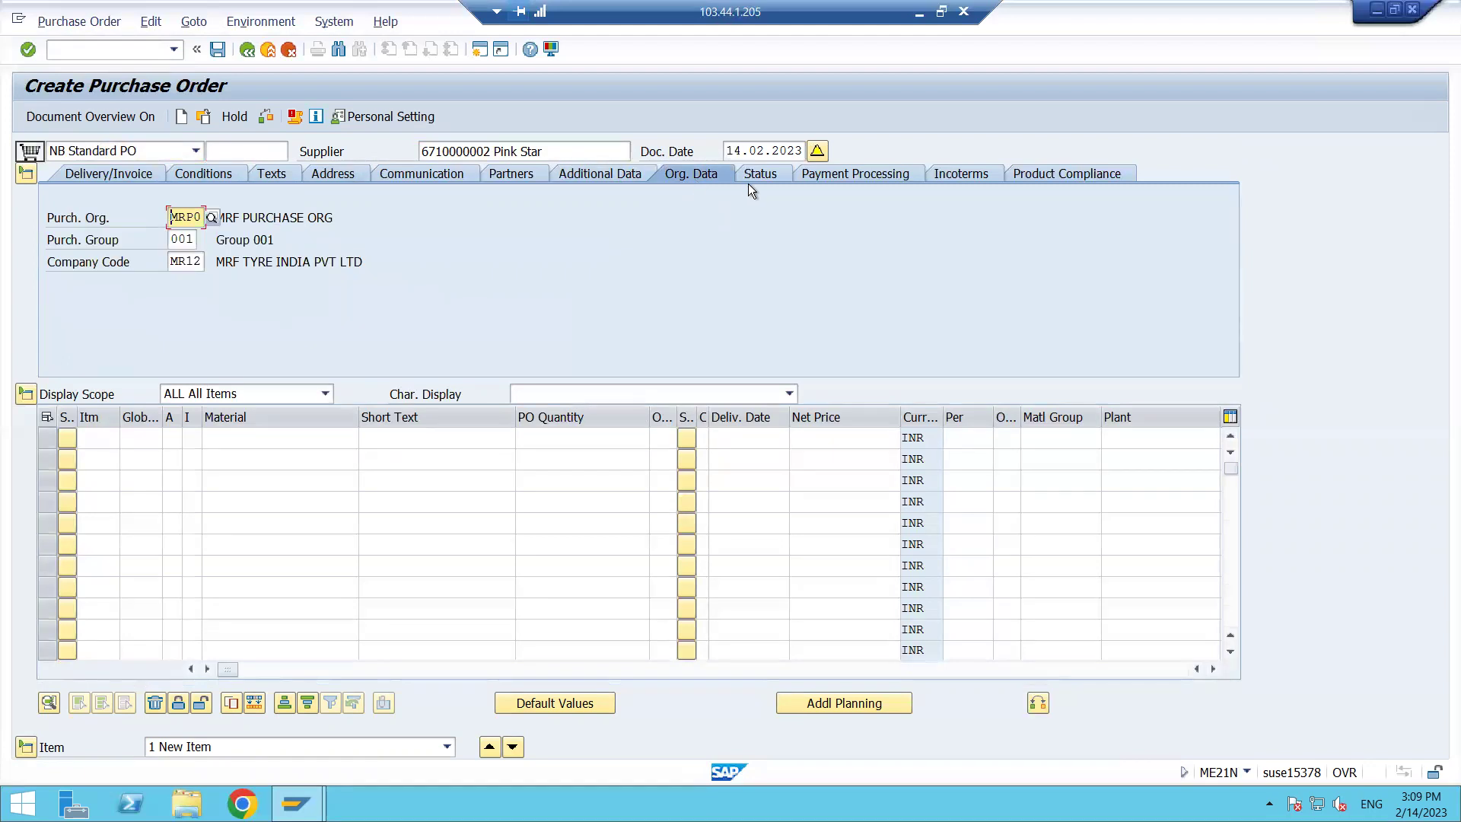
left_click(772, 177)
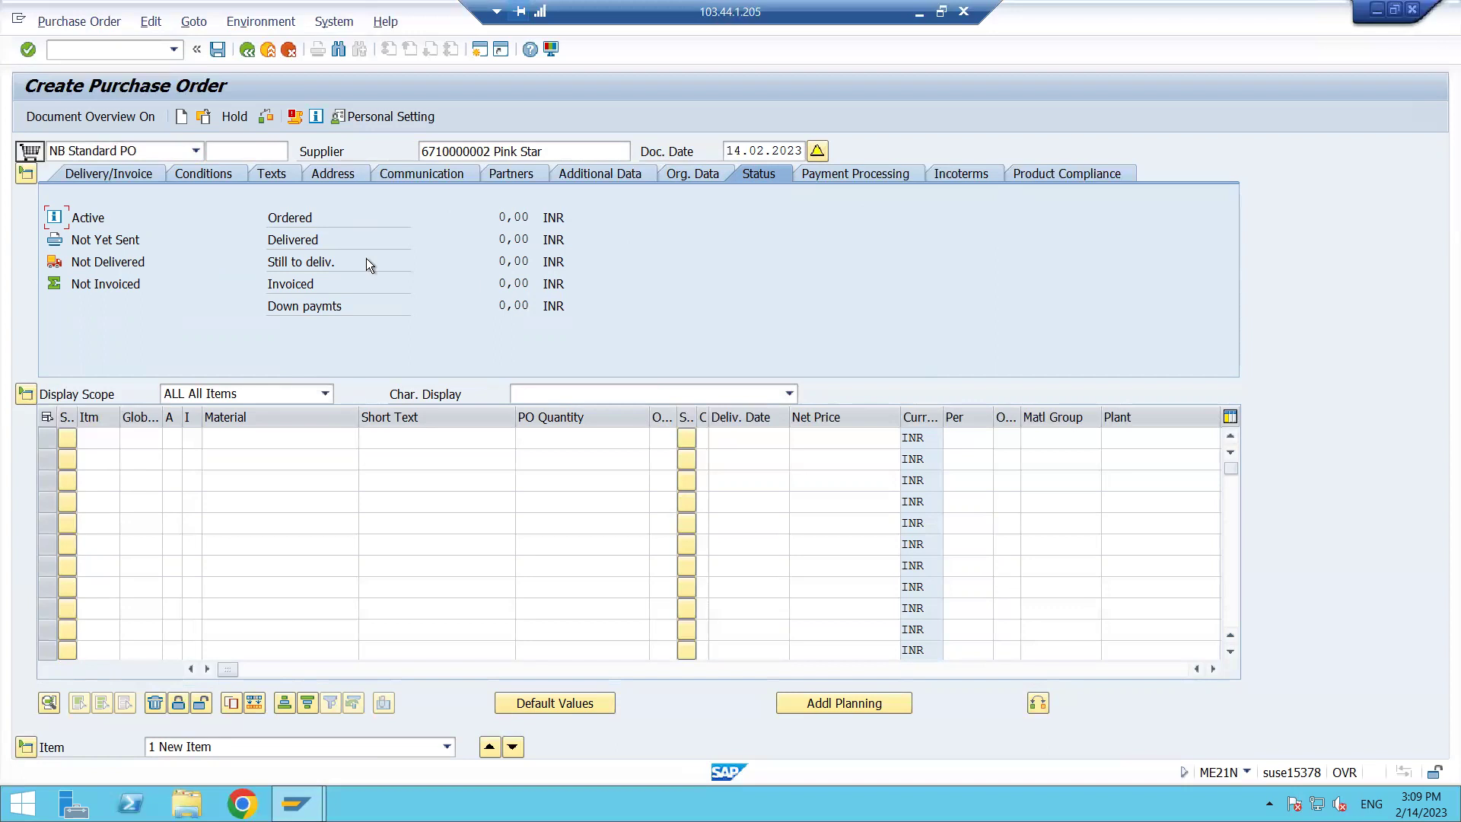
Collapse and reopen the header and item overview sections, with the organizational data displayed in the header
left_click(26, 394)
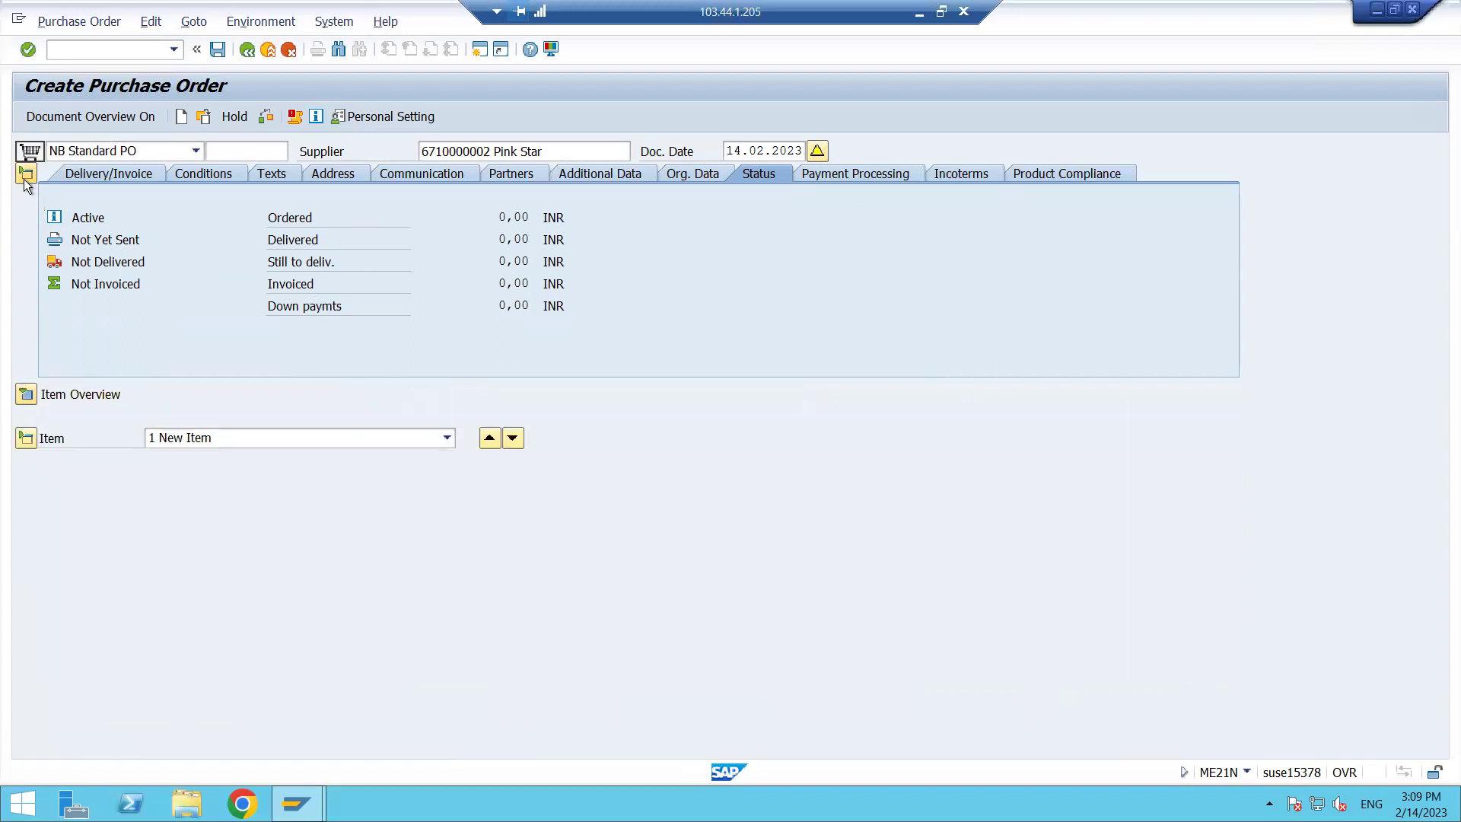
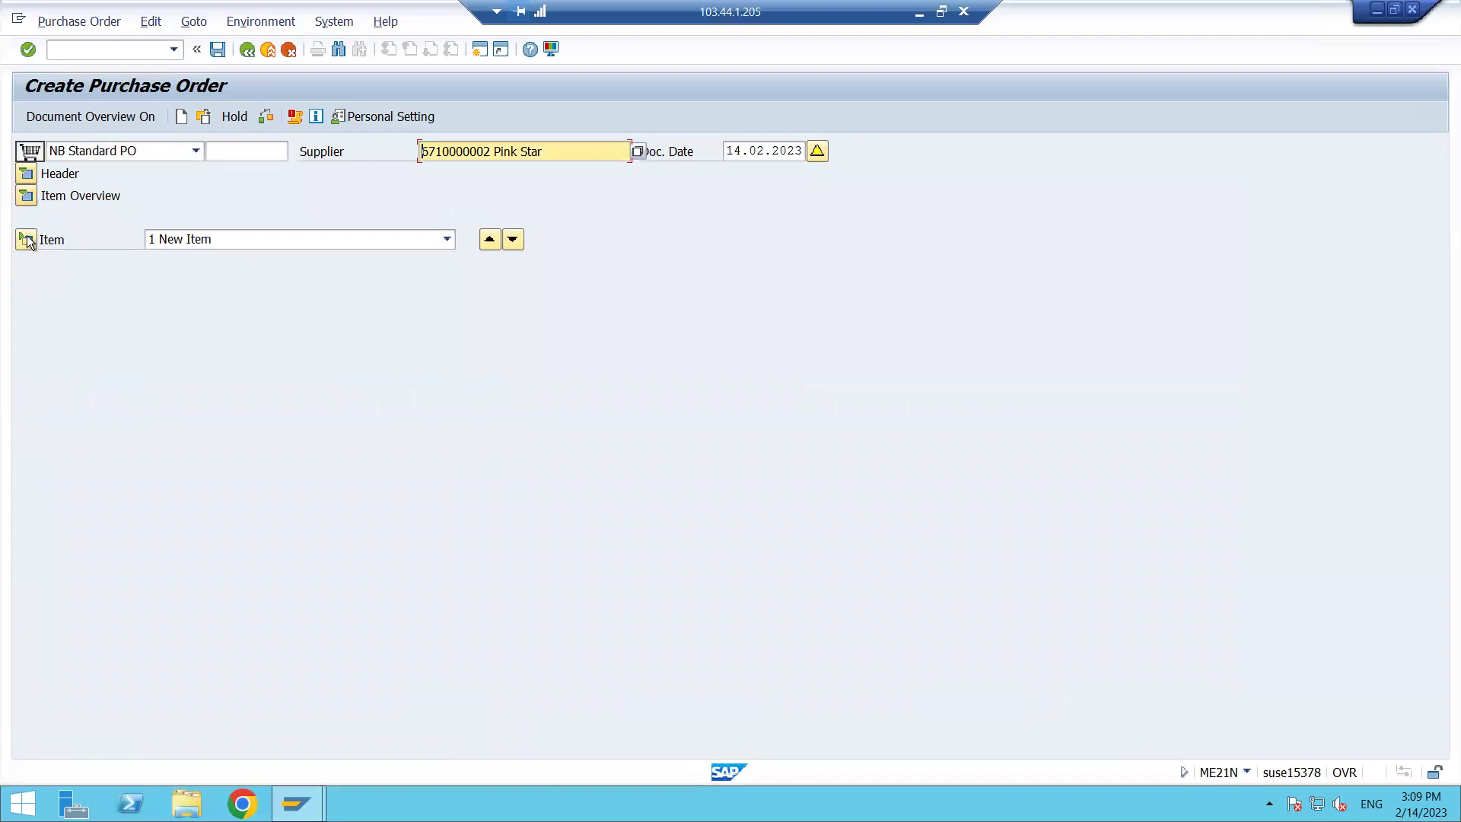
left_click(26, 173)
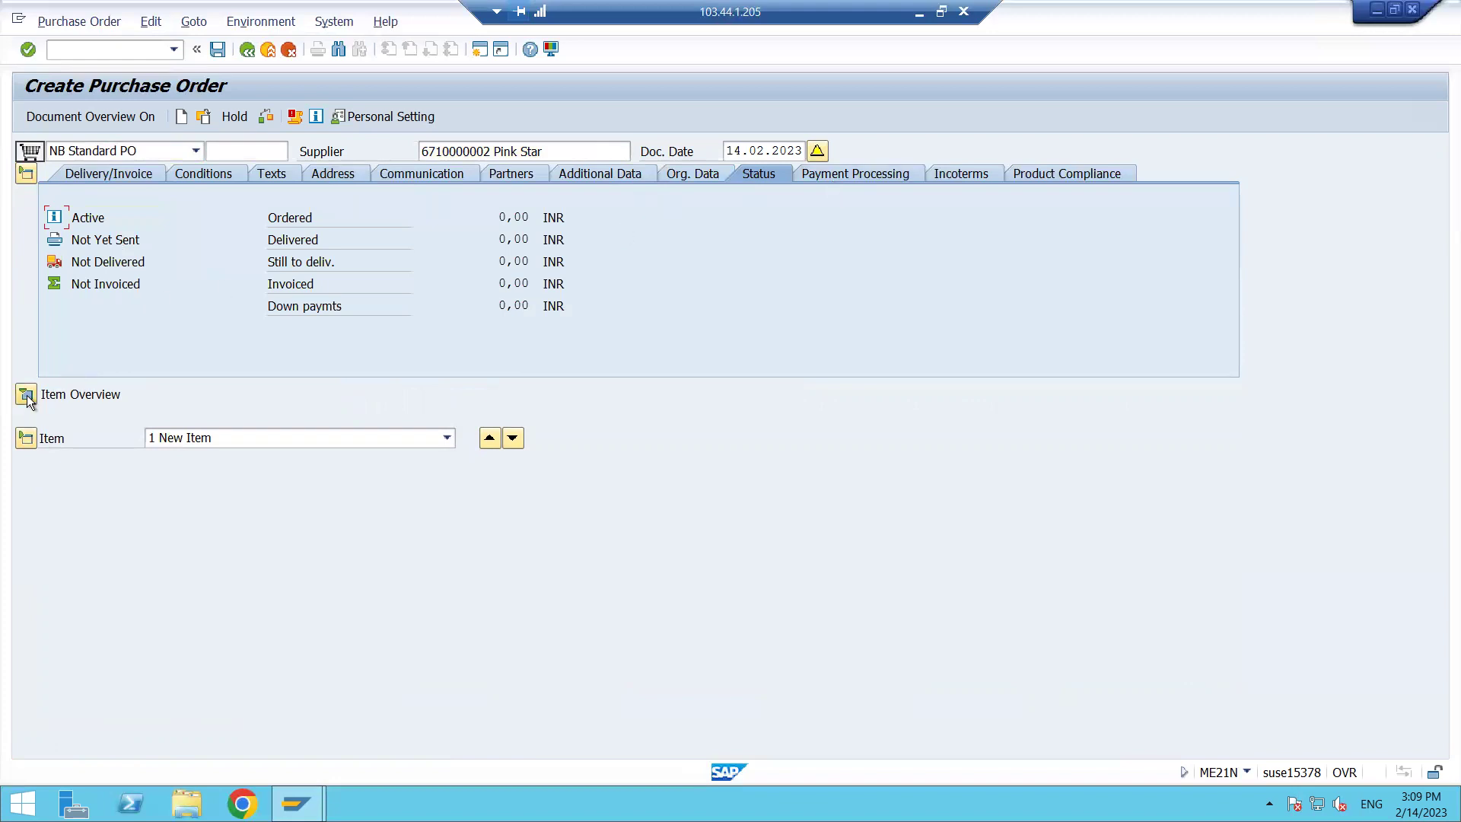
left_click(687, 170)
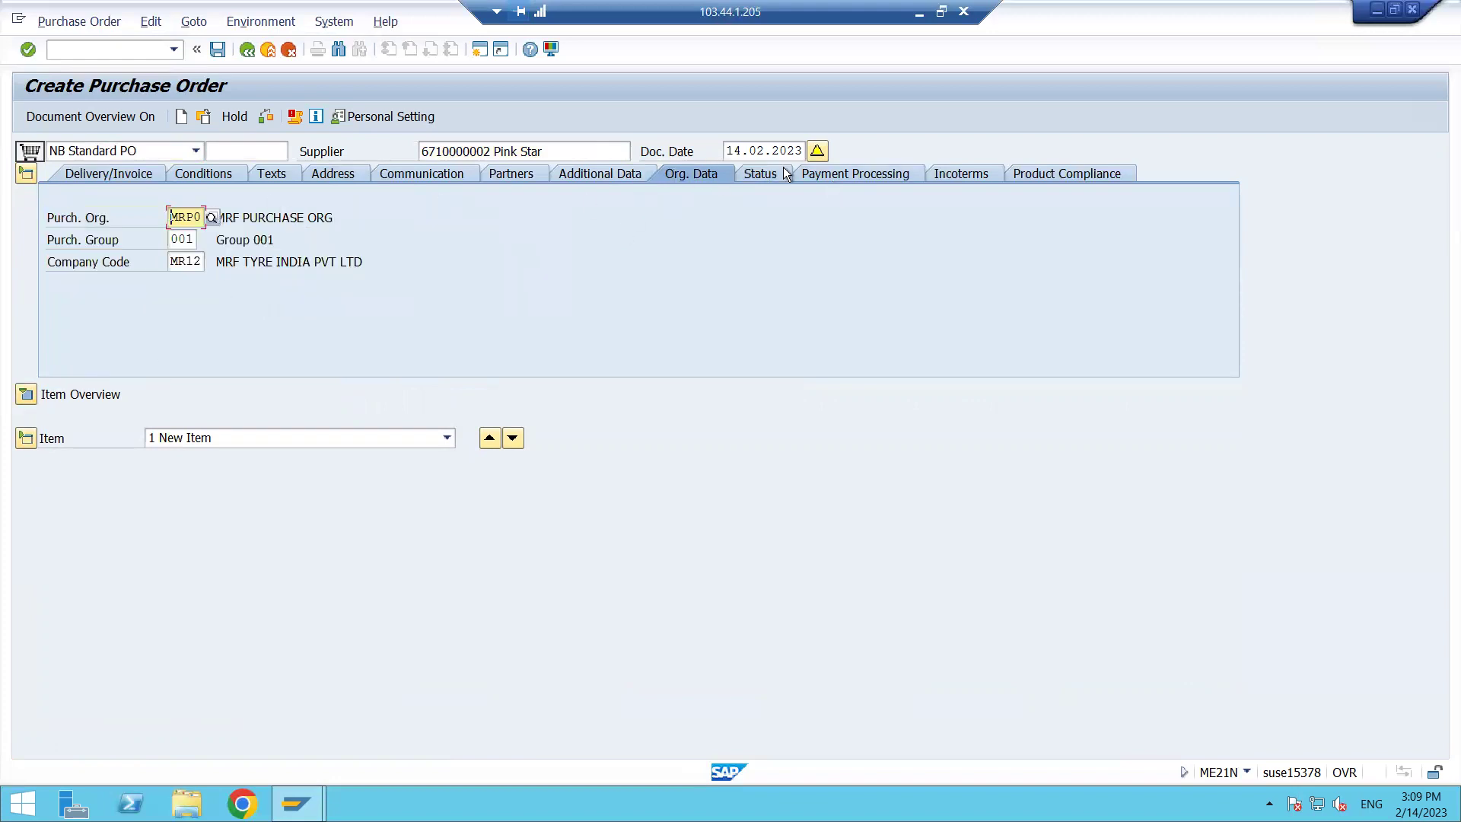
left_click(27, 394)
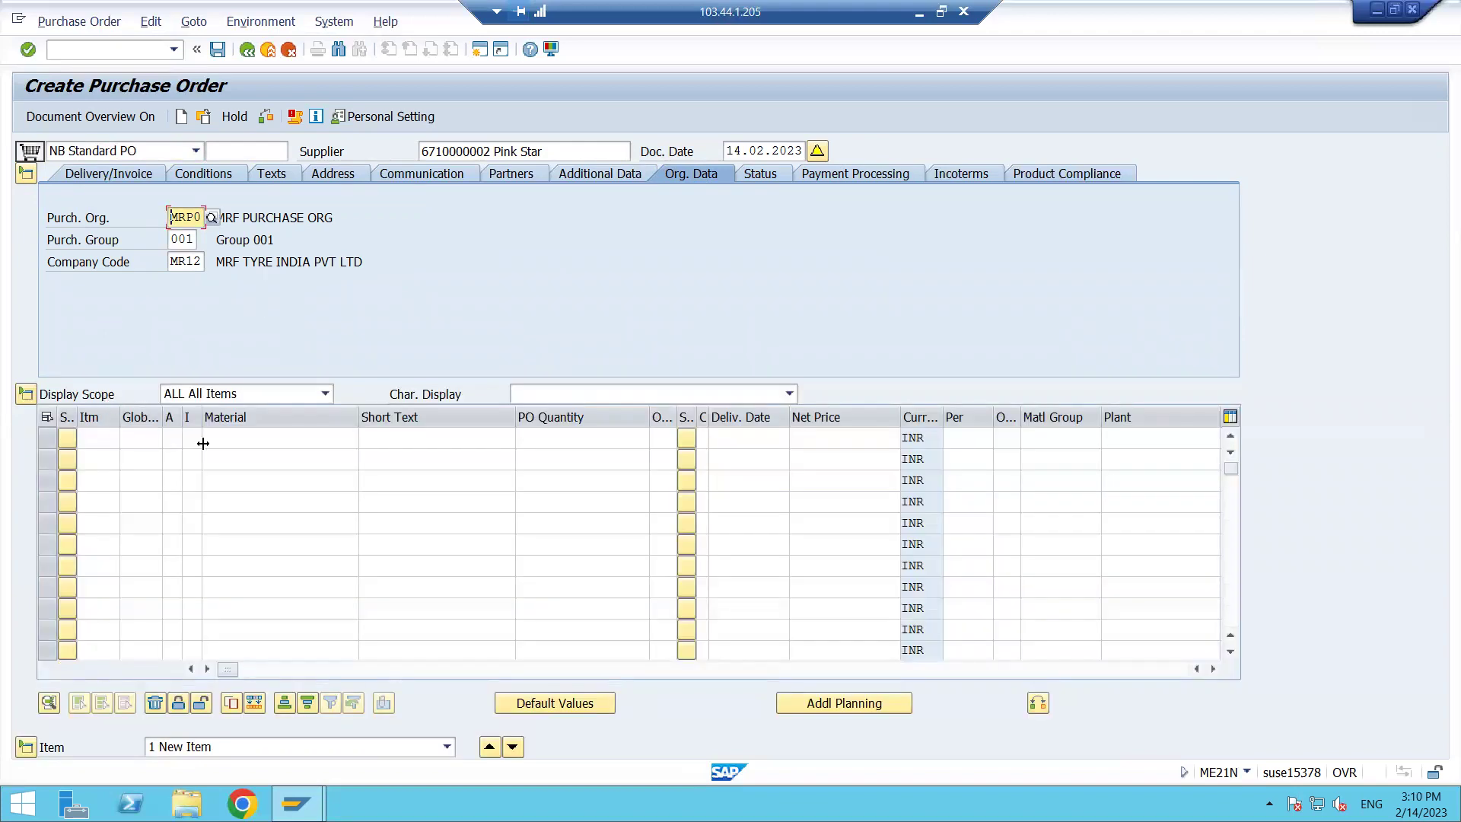
Search materials by plant 5555 and choose DELL LAPTOP-110 as the first item's material
left_click(244, 441)
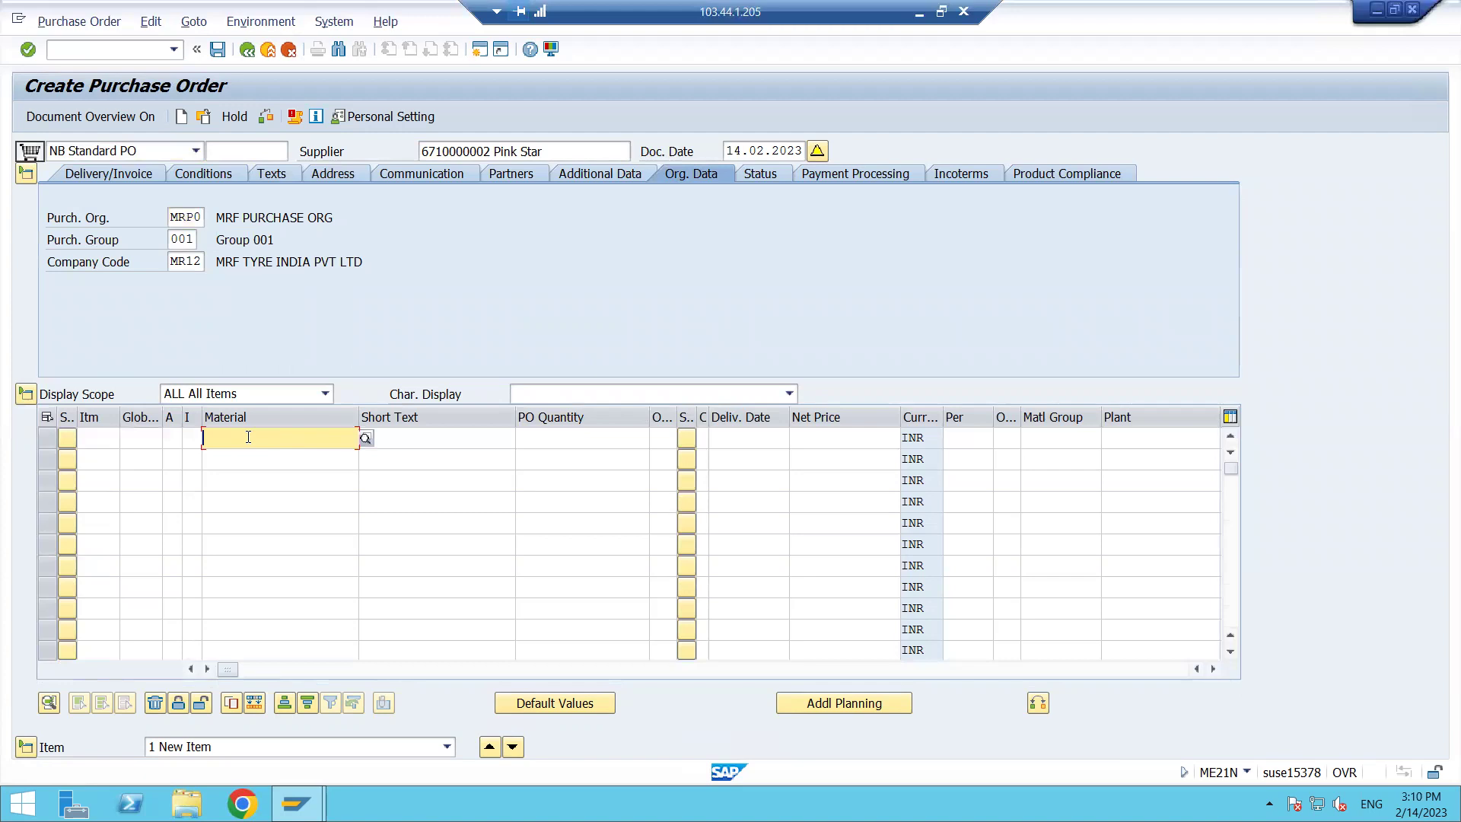
left_click(365, 440)
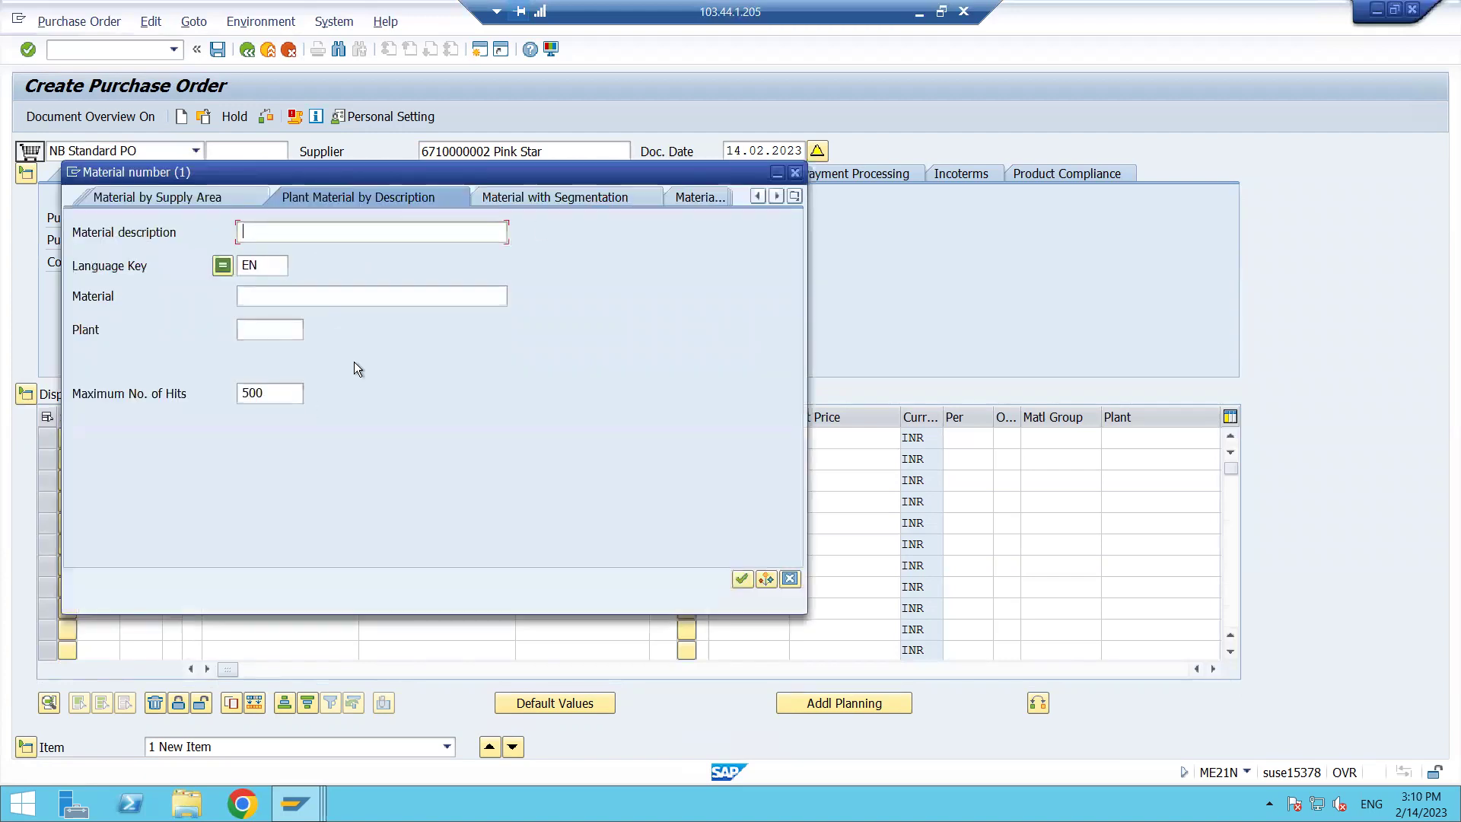
left_click(271, 329)
type("1010")
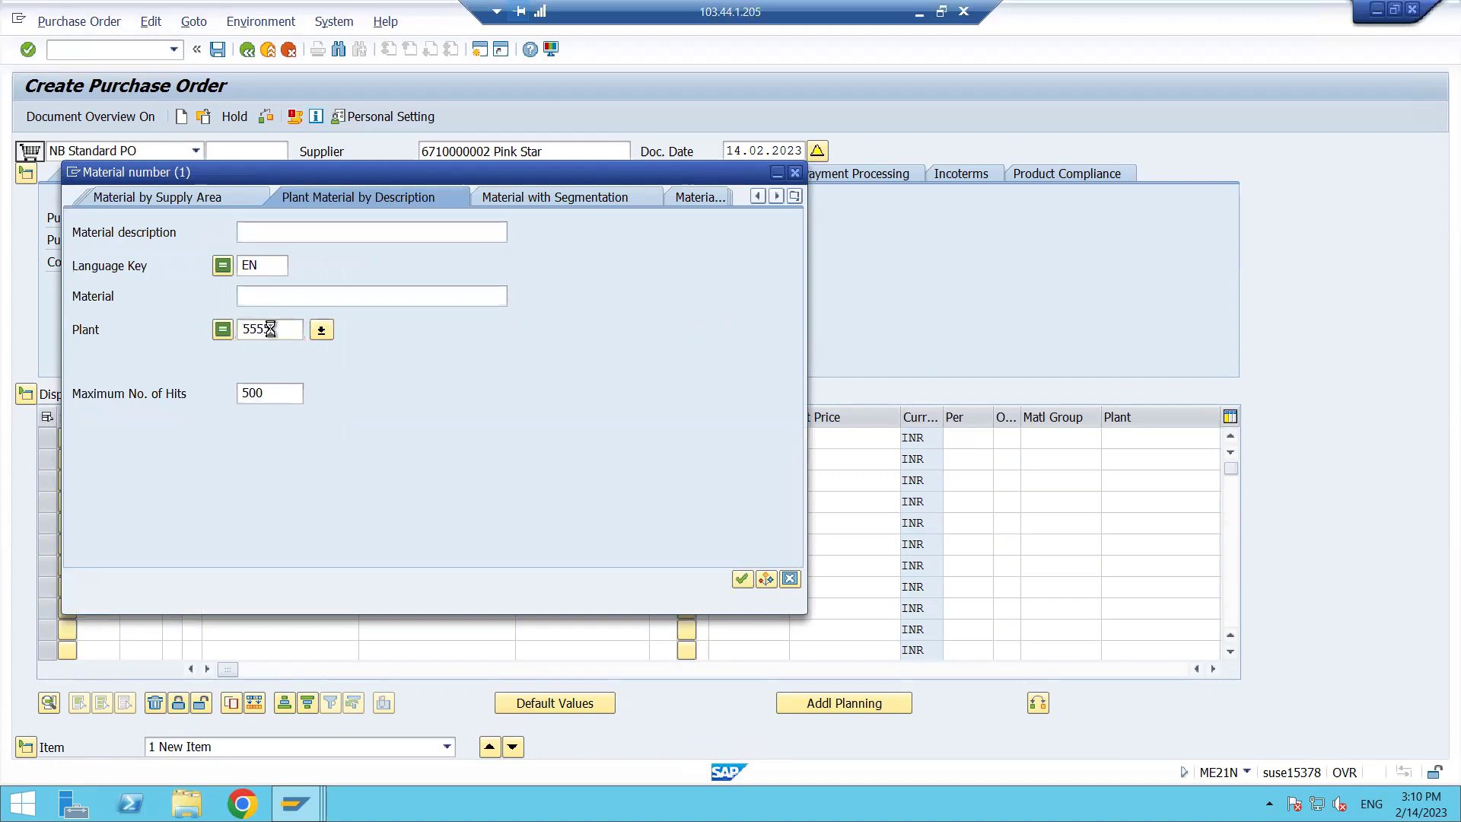
key("Return")
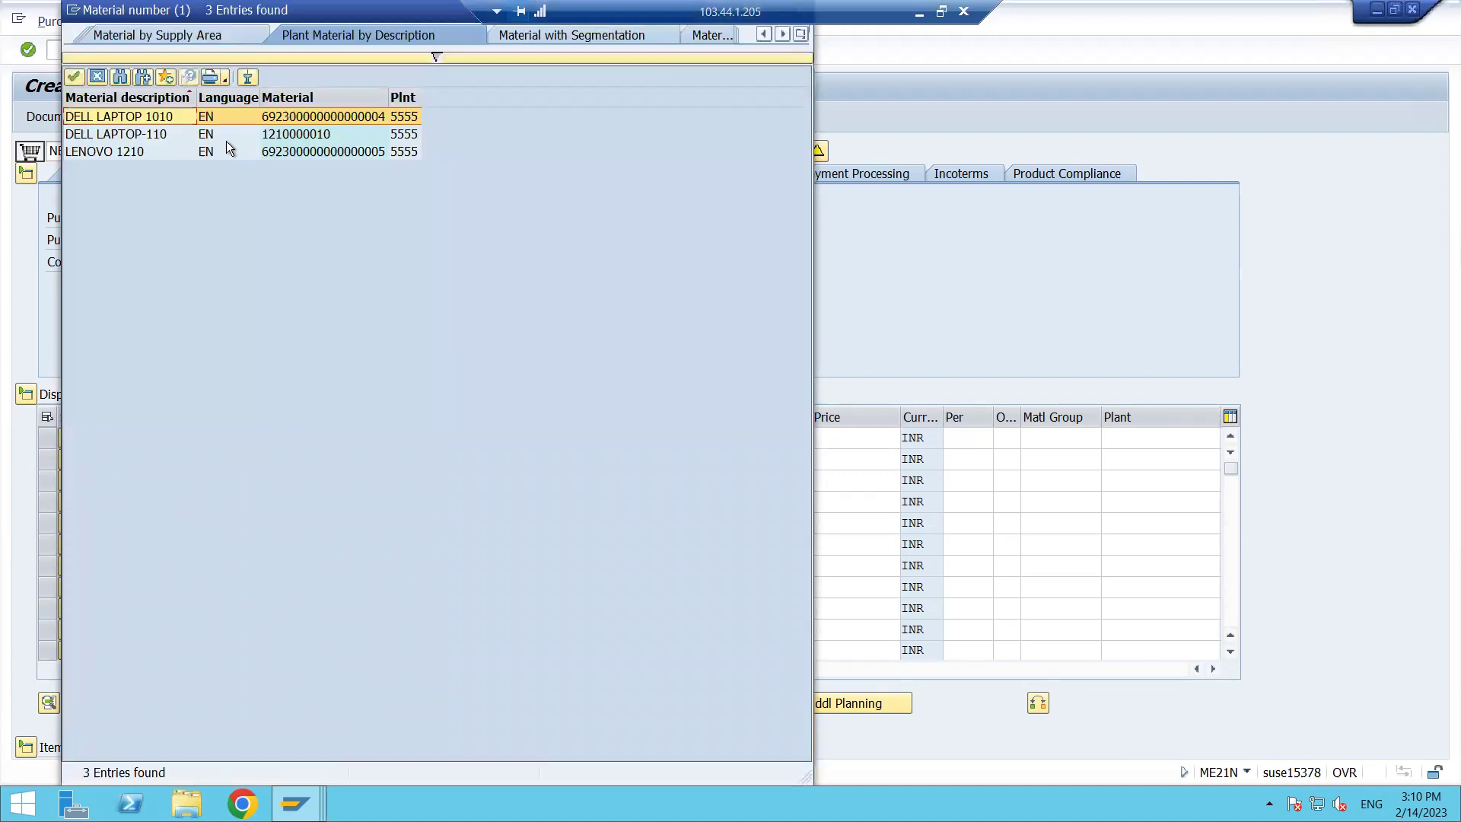
double_click(213, 135)
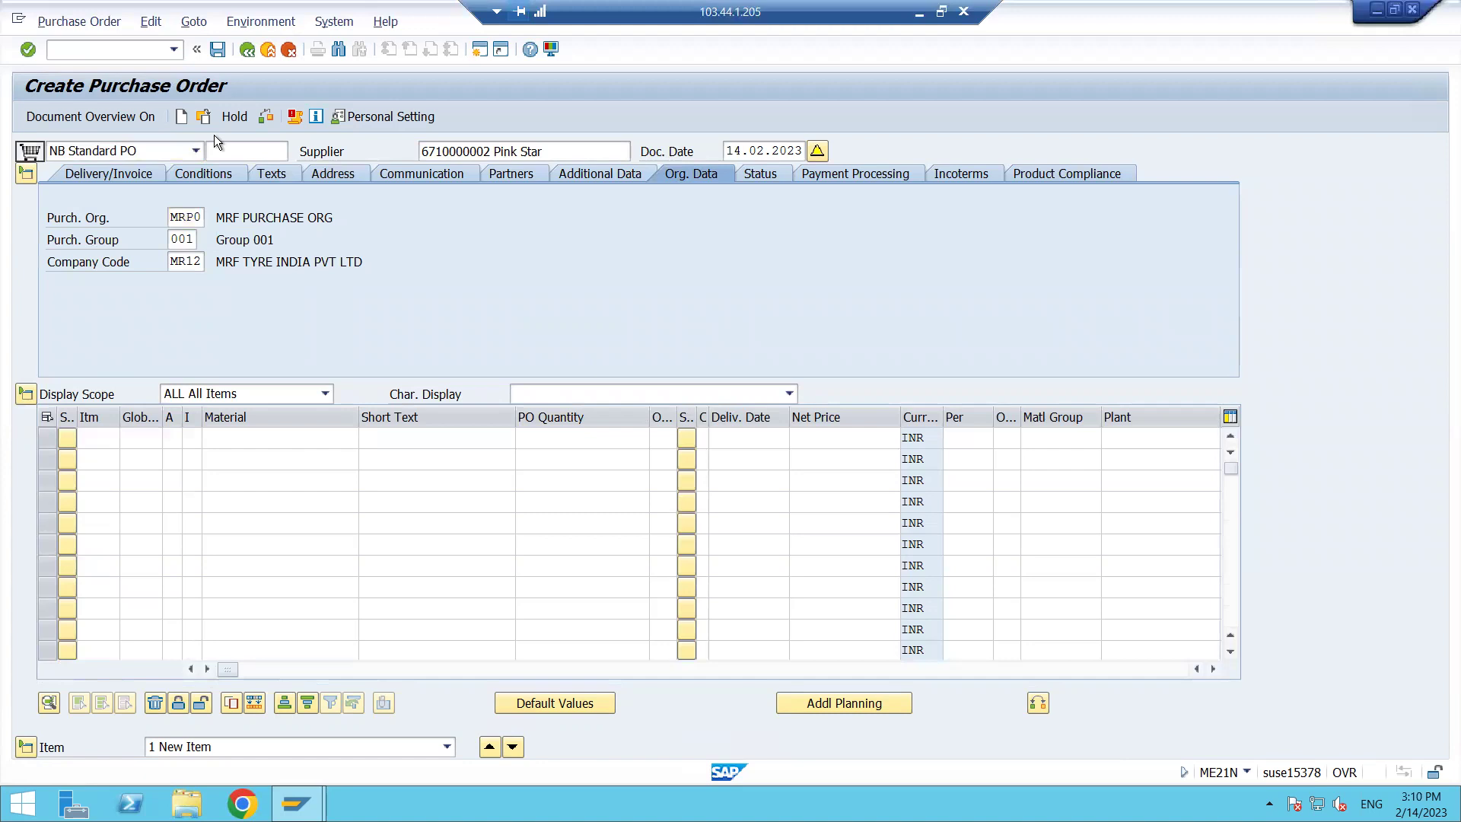
Set the first item's PO quantity to 1000, net price to 1000 and plant to 5555, and apply the item data
left_click(548, 439)
type("1000")
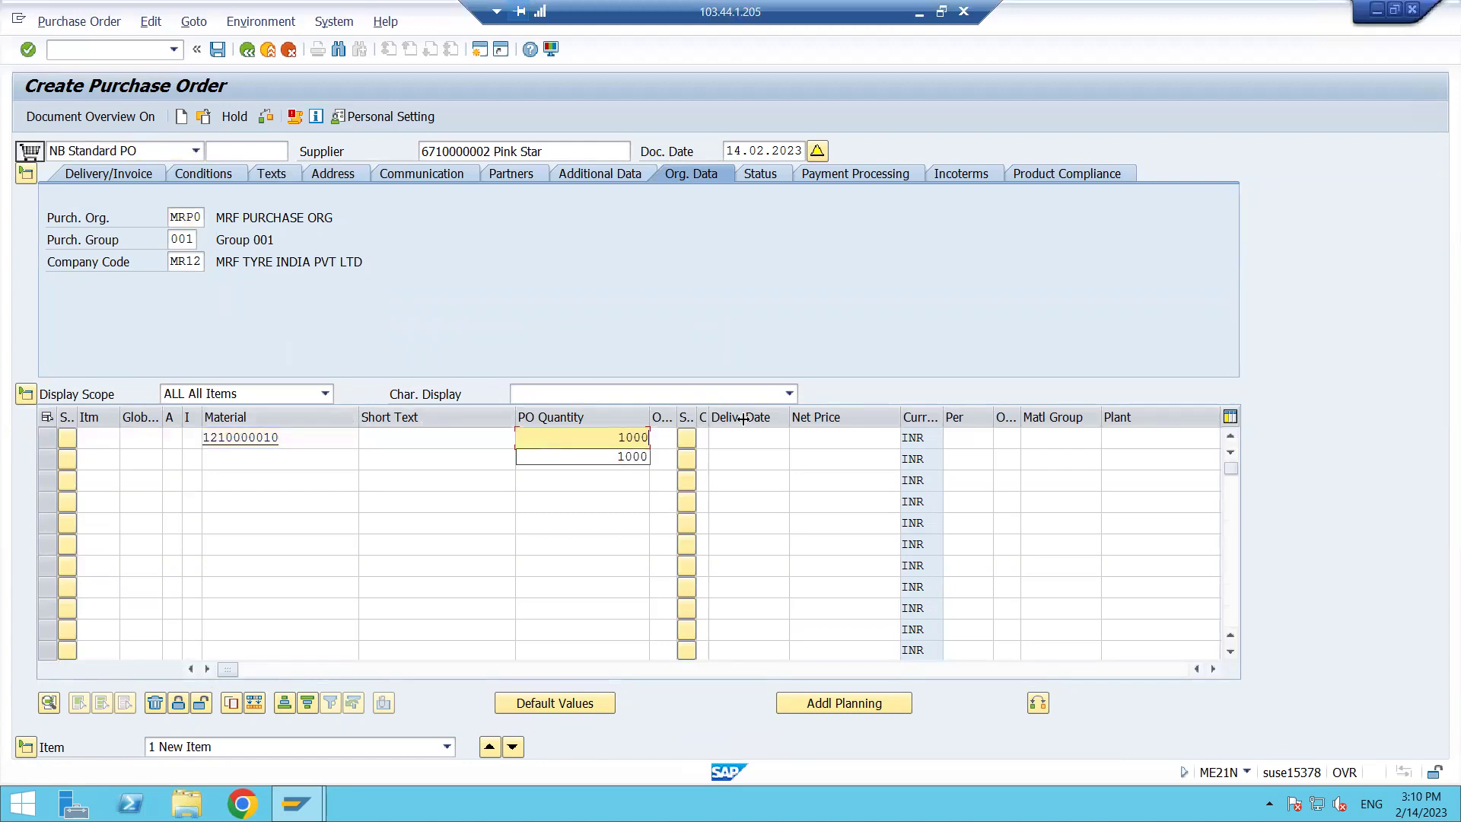
left_click(827, 439)
type("10")
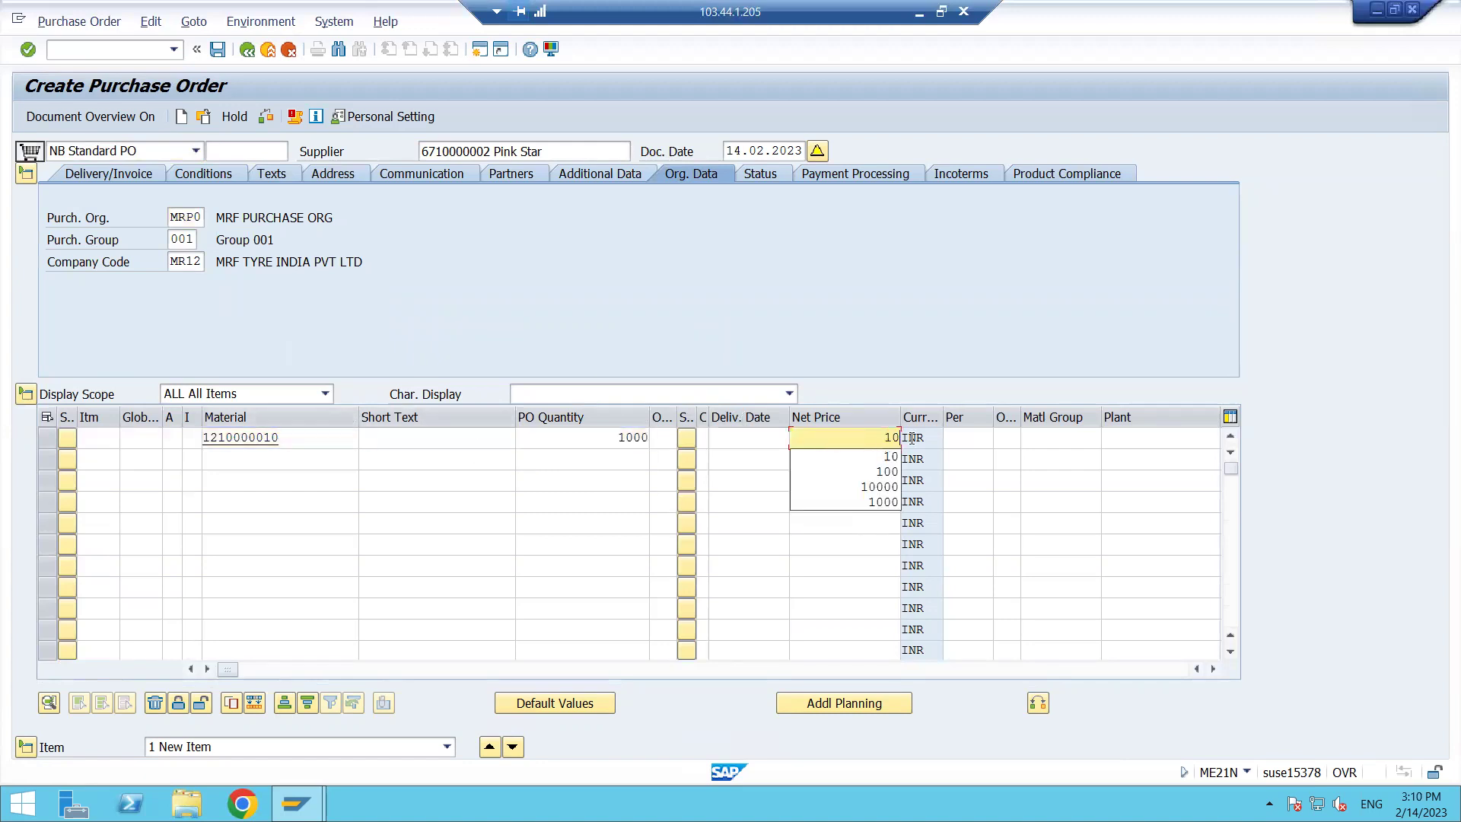
type("00")
left_click(1115, 439)
type("5555")
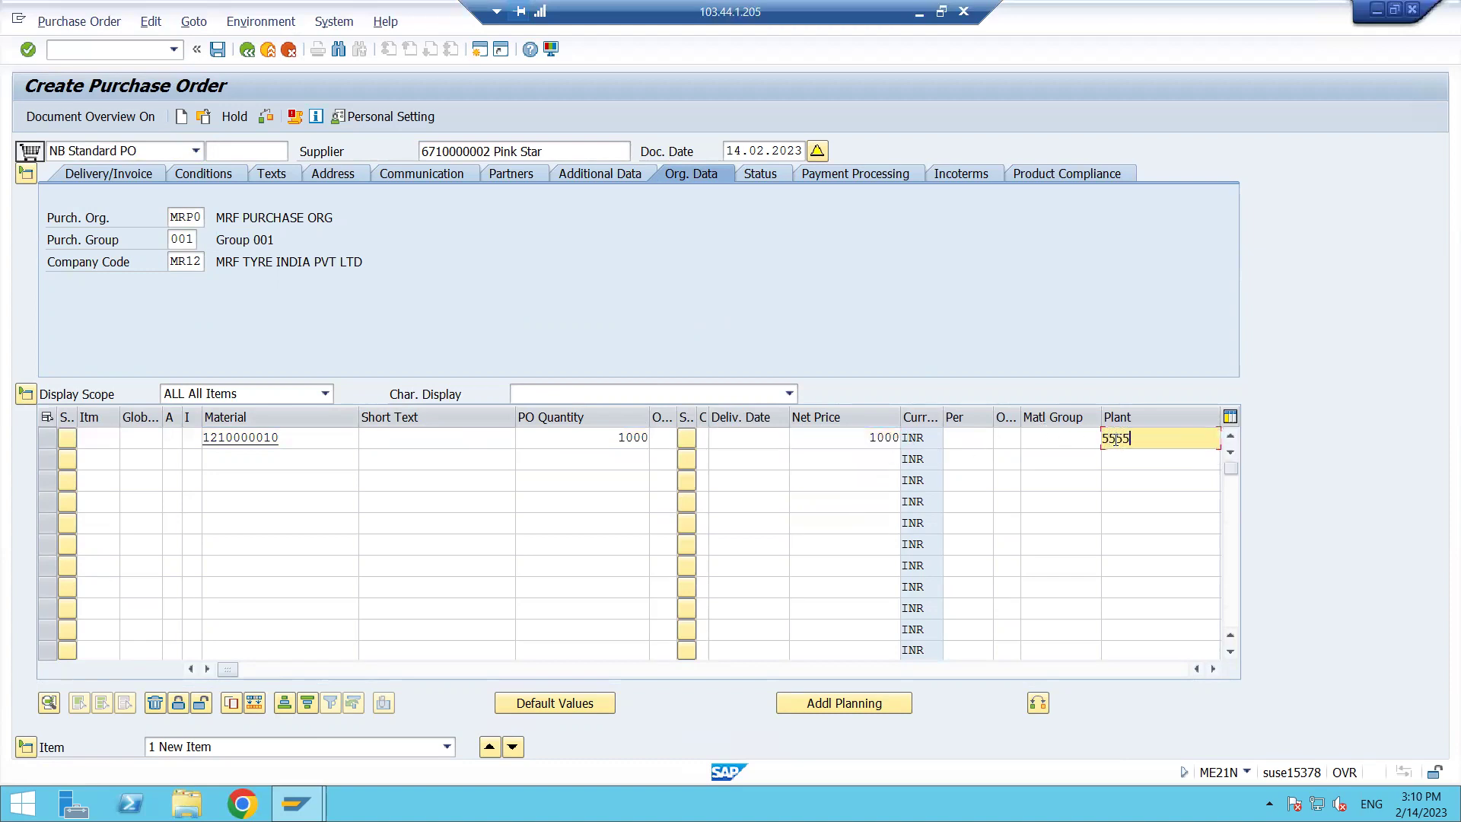
key("Return")
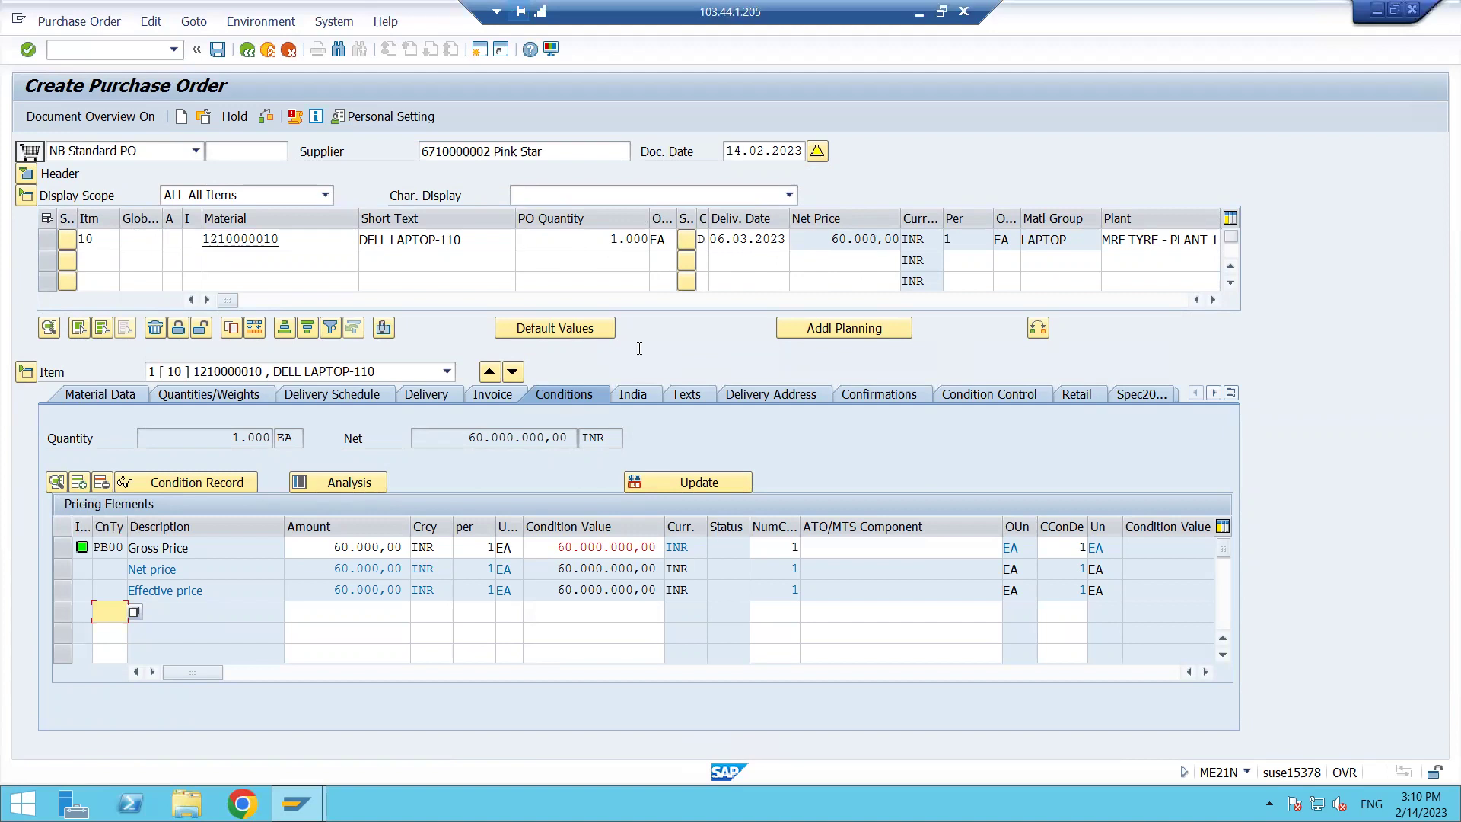
Check the item's gross price and material number, and save the purchase order
left_click_drag(317, 548, 433, 545)
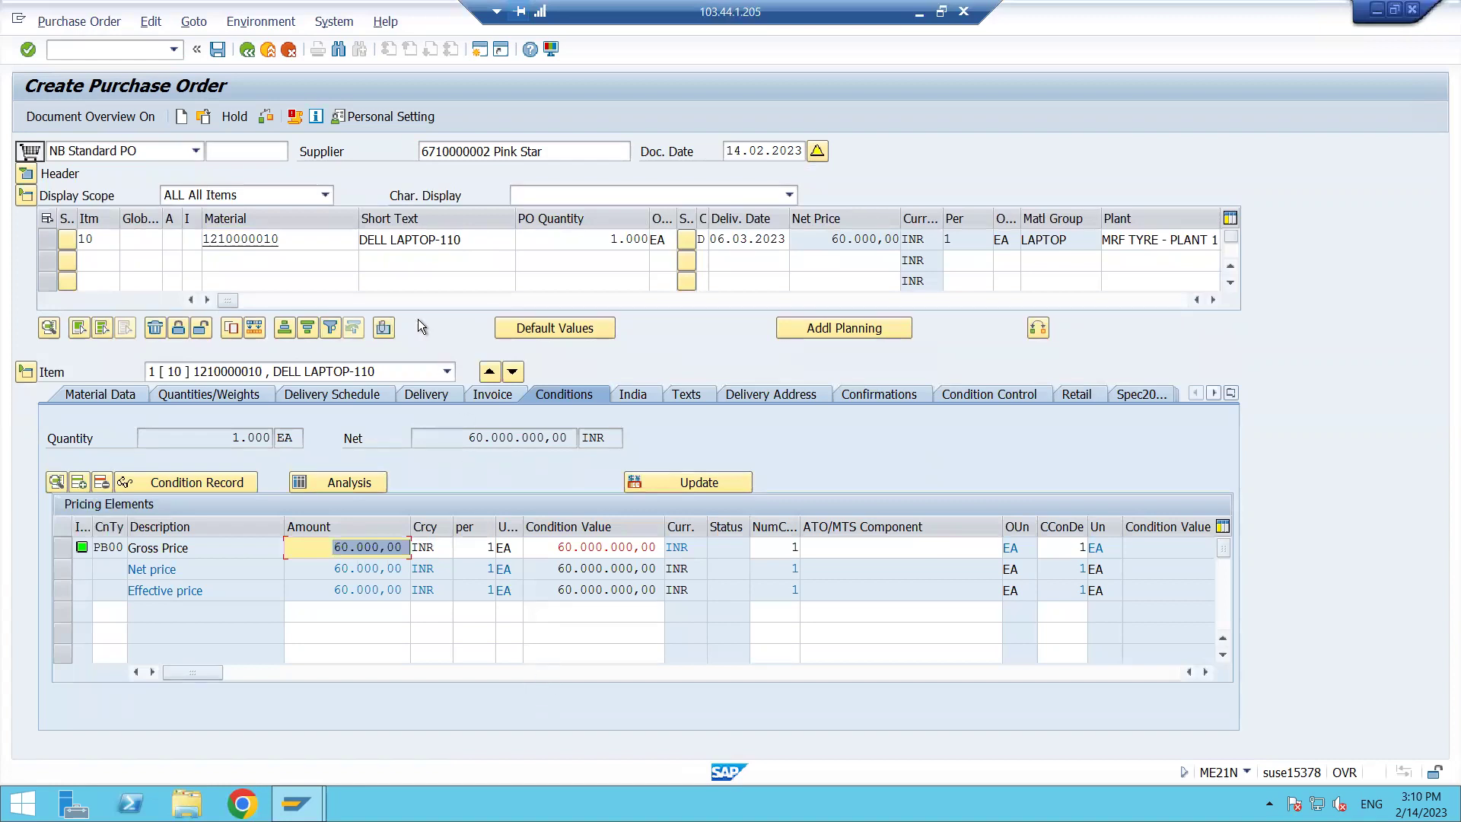
left_click_drag(326, 245, 167, 244)
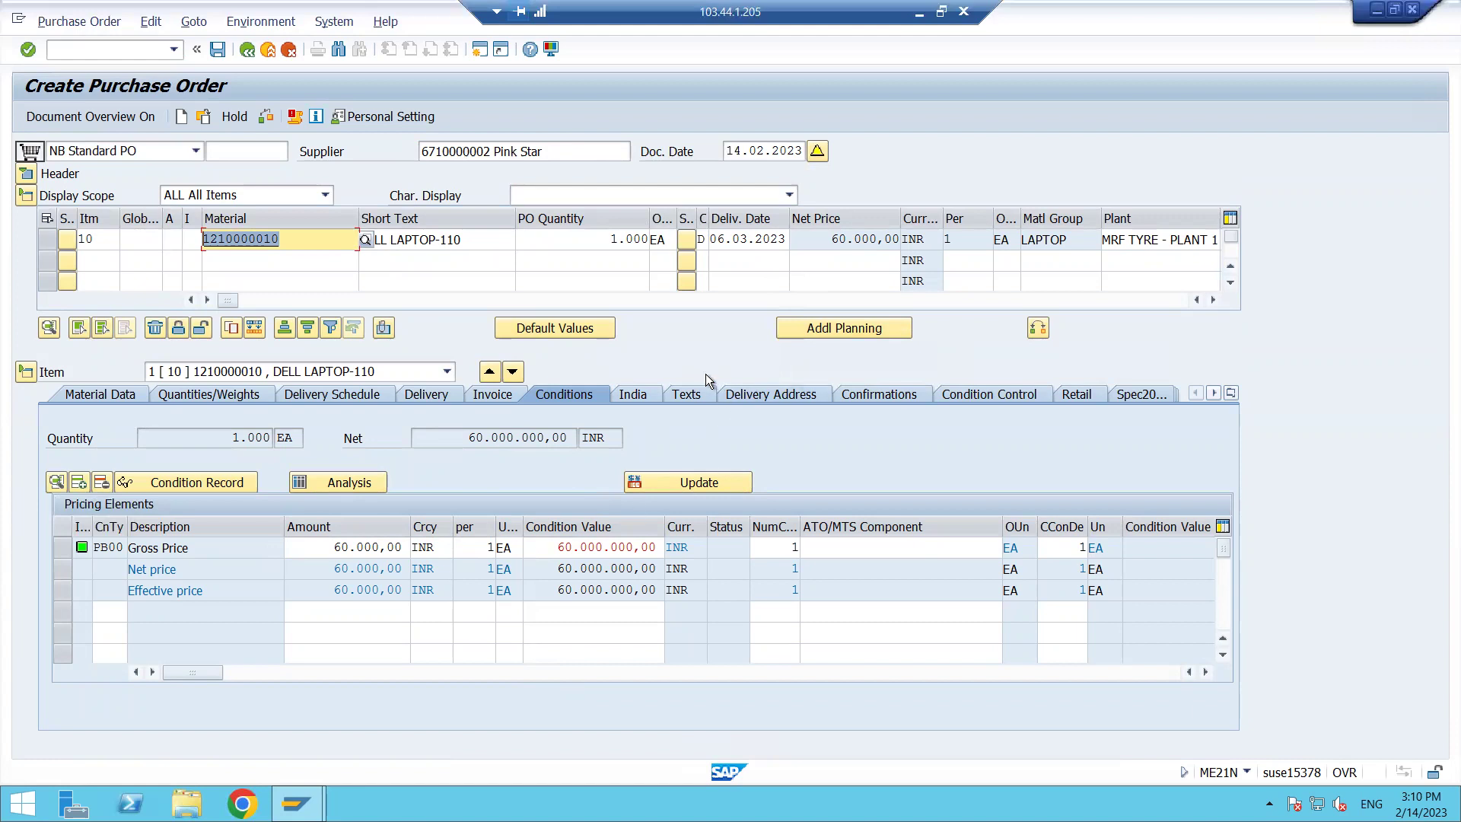
left_click(218, 52)
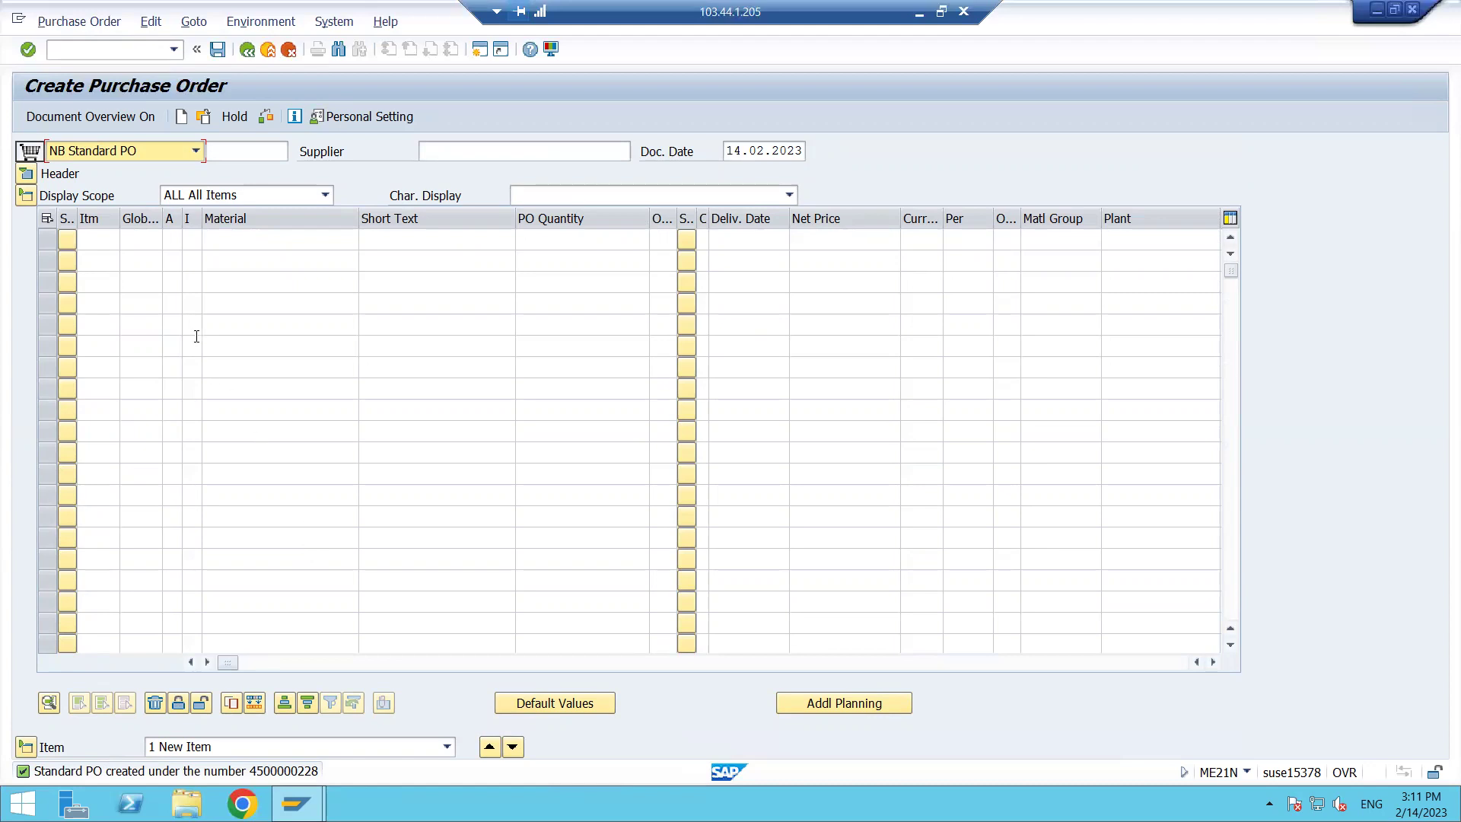
Look through the item overview columns of the new purchase order for the purchase requisition and requisition item fields
left_click(94, 243)
key("Tab")
key("Tab")
key("Tab")
key("Tab")
key("Tab")
key("Tab")
key("Tab")
key("Tab")
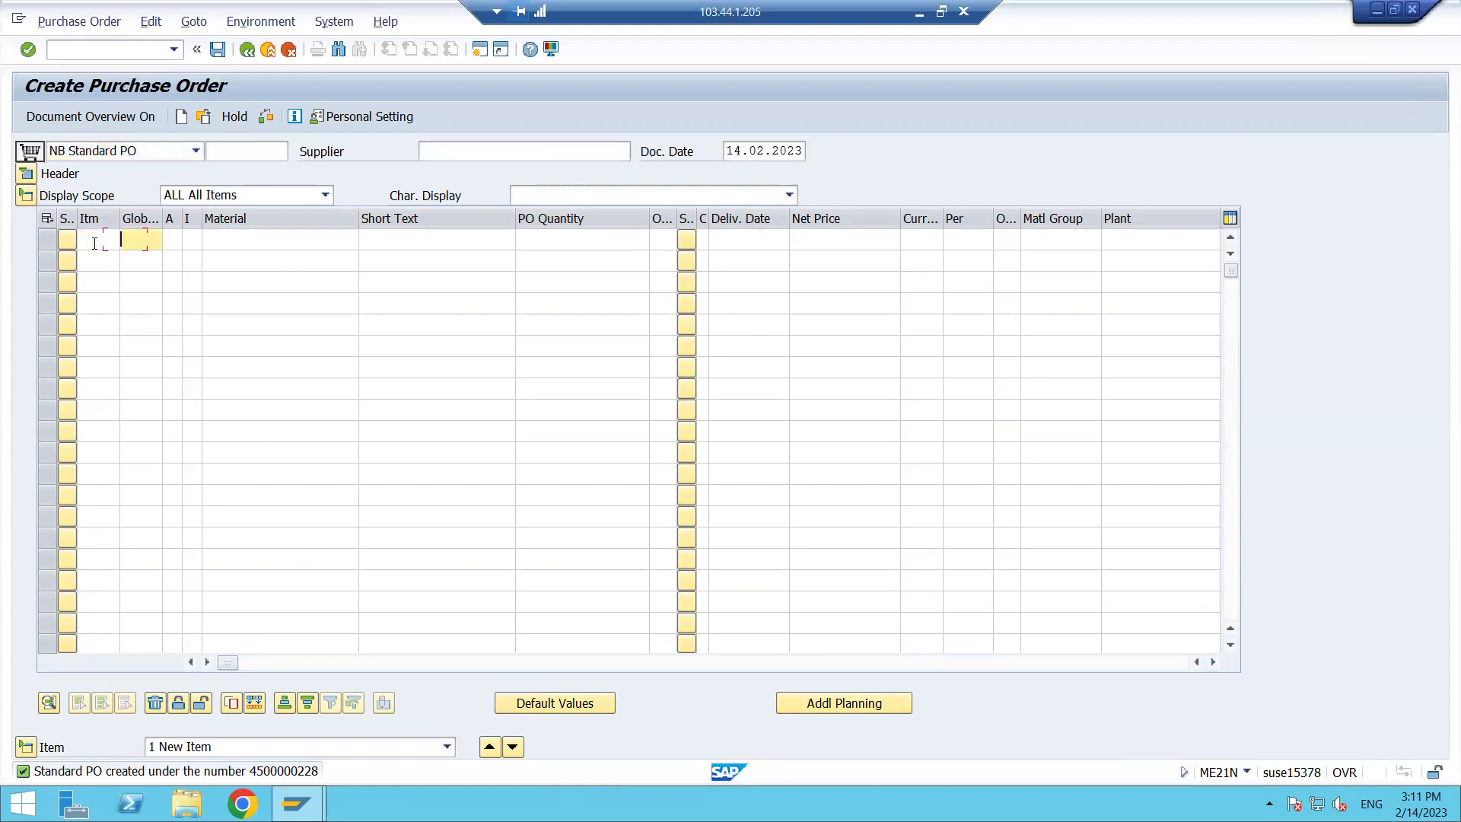
key("Tab")
key("Tab")
key("Tab")
key("Tab")
key("Tab")
key("Tab")
key("Tab")
key("Tab")
key("Tab")
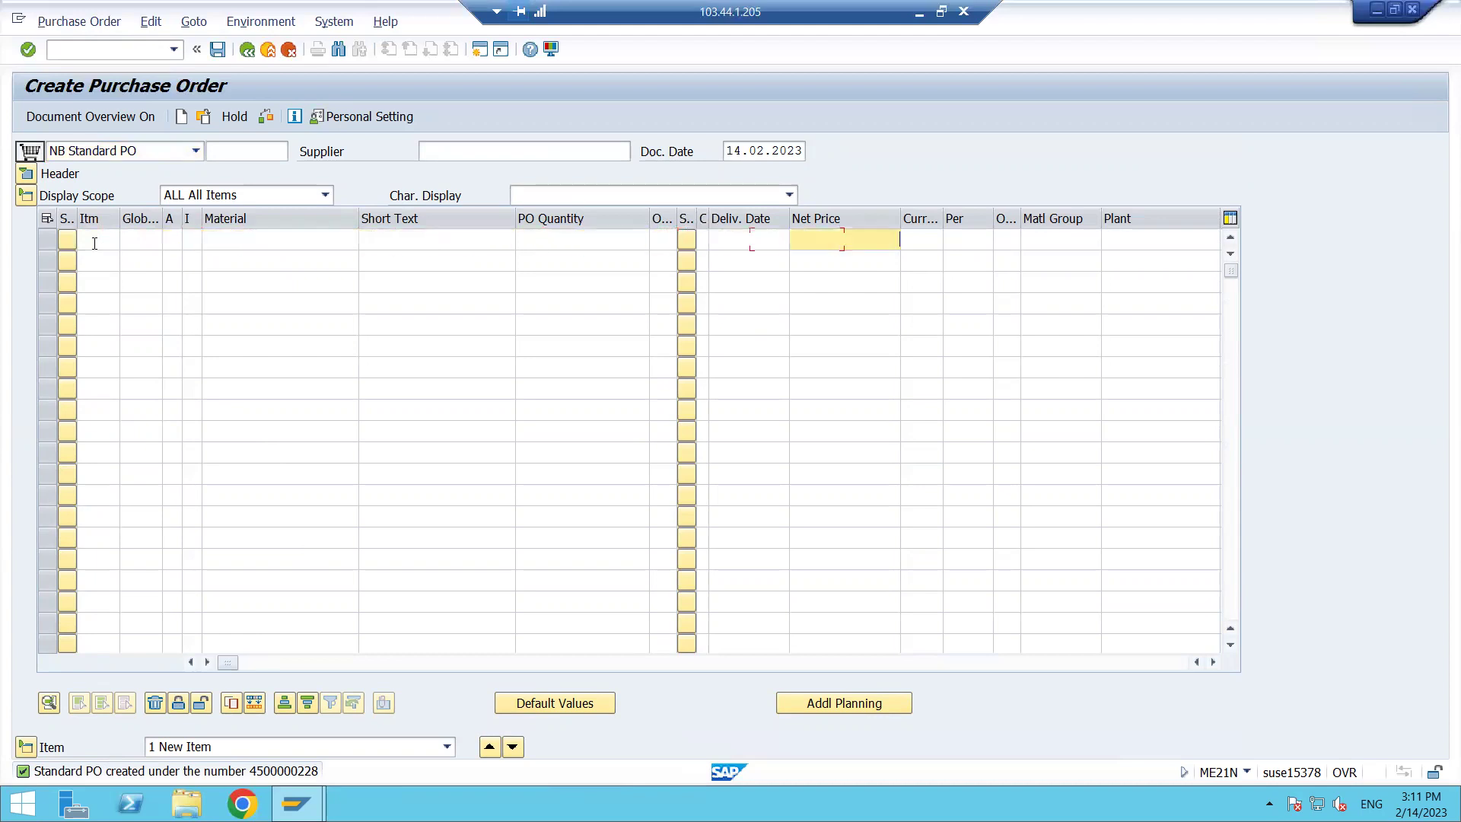
key("Tab")
key("Tab")
key("Tab")
key("Tab")
key("Tab")
key("Tab")
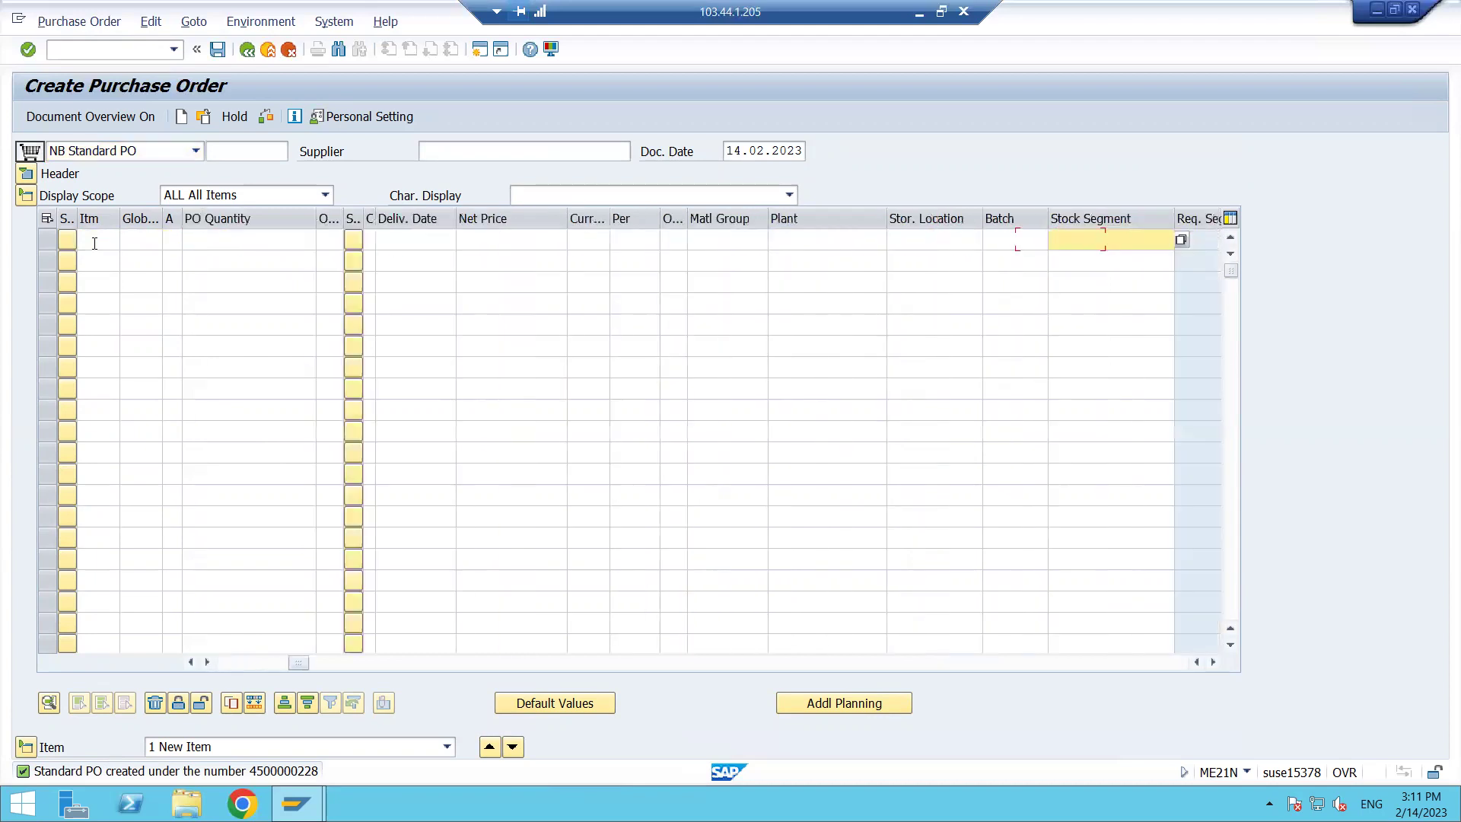
key("Tab")
key("Tab")
key("Tab")
key("Tab")
key("Tab")
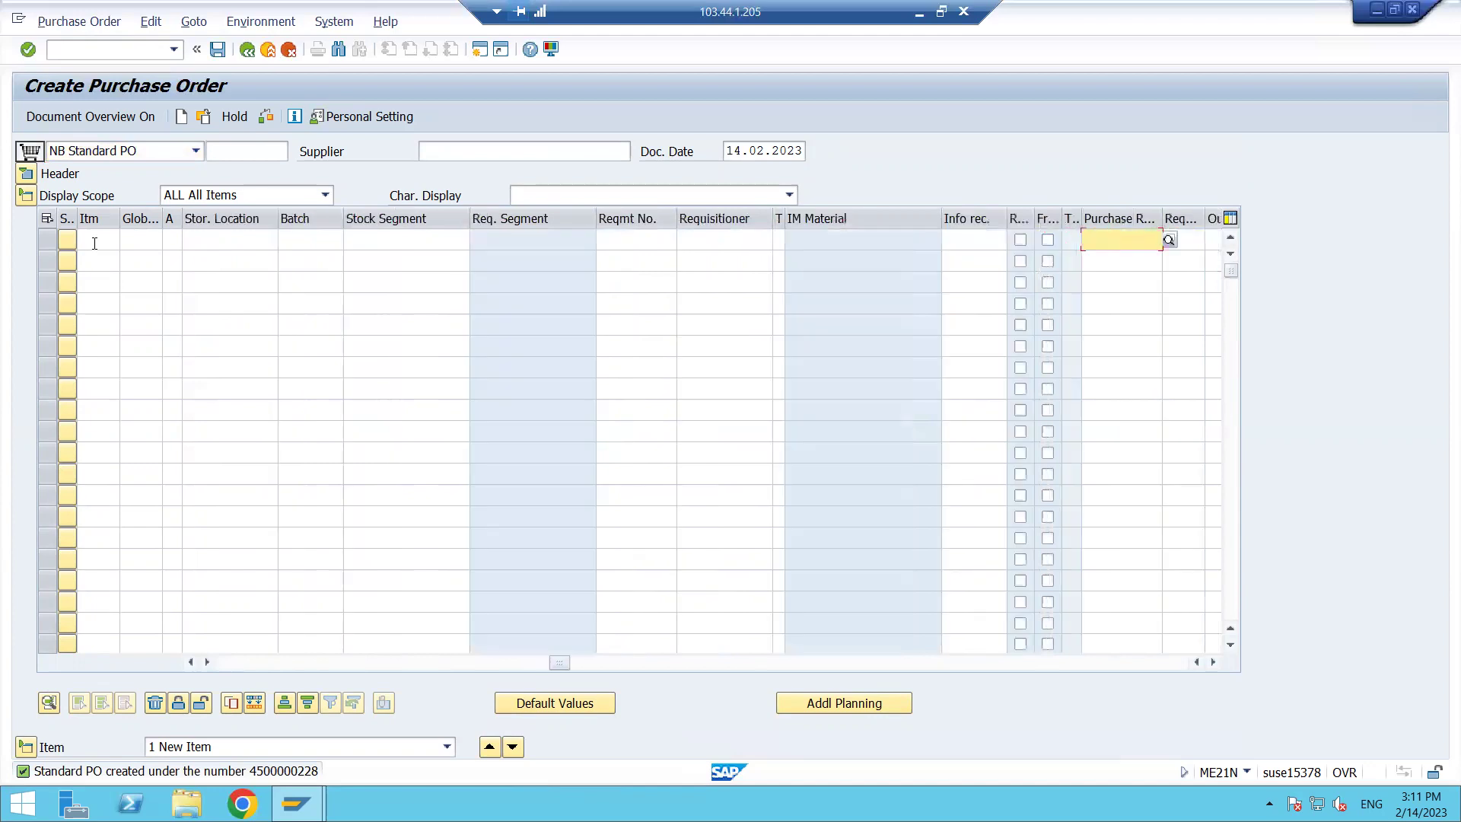
left_click(1024, 237)
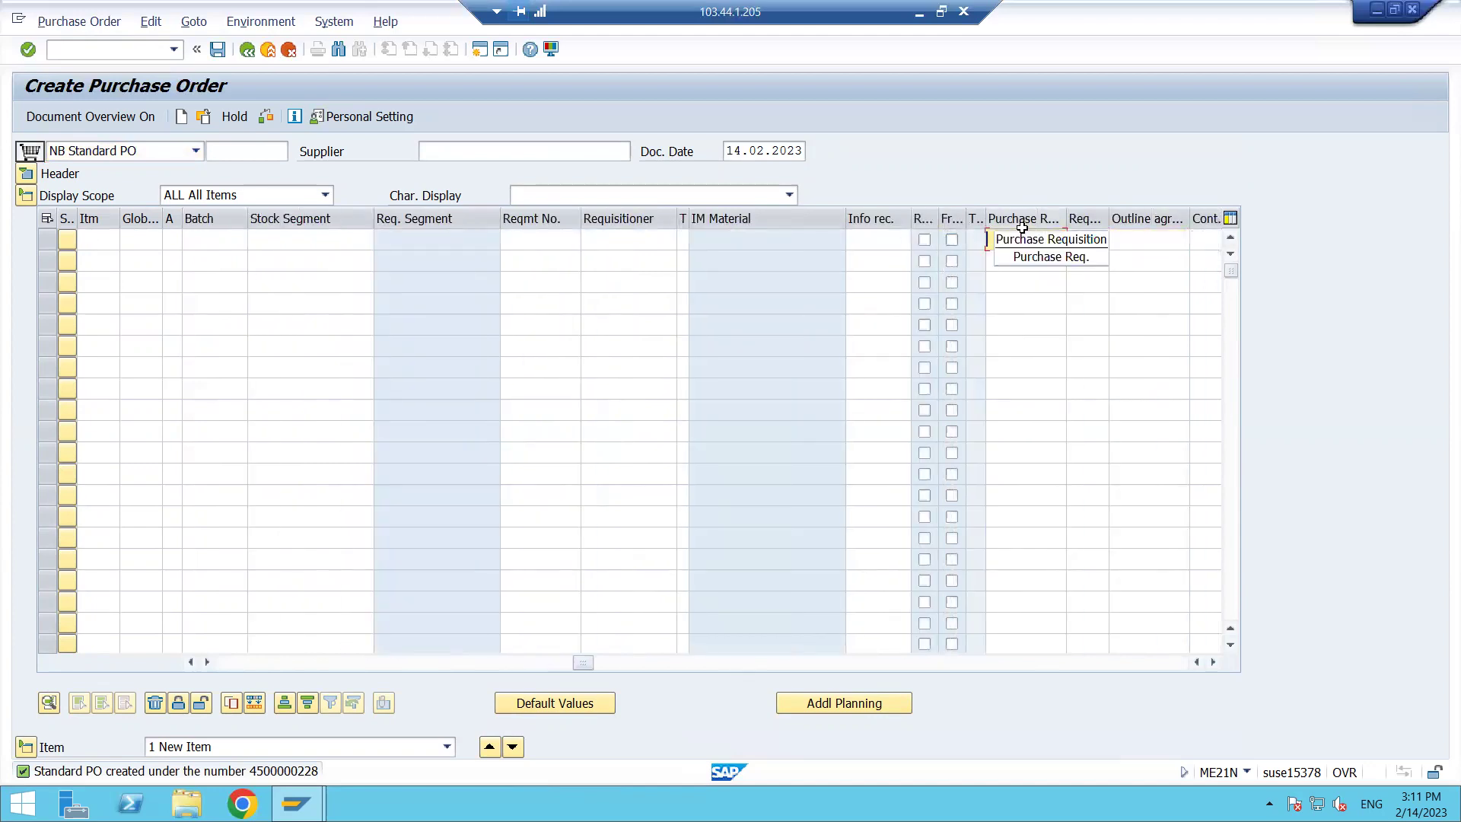
left_click(1096, 244)
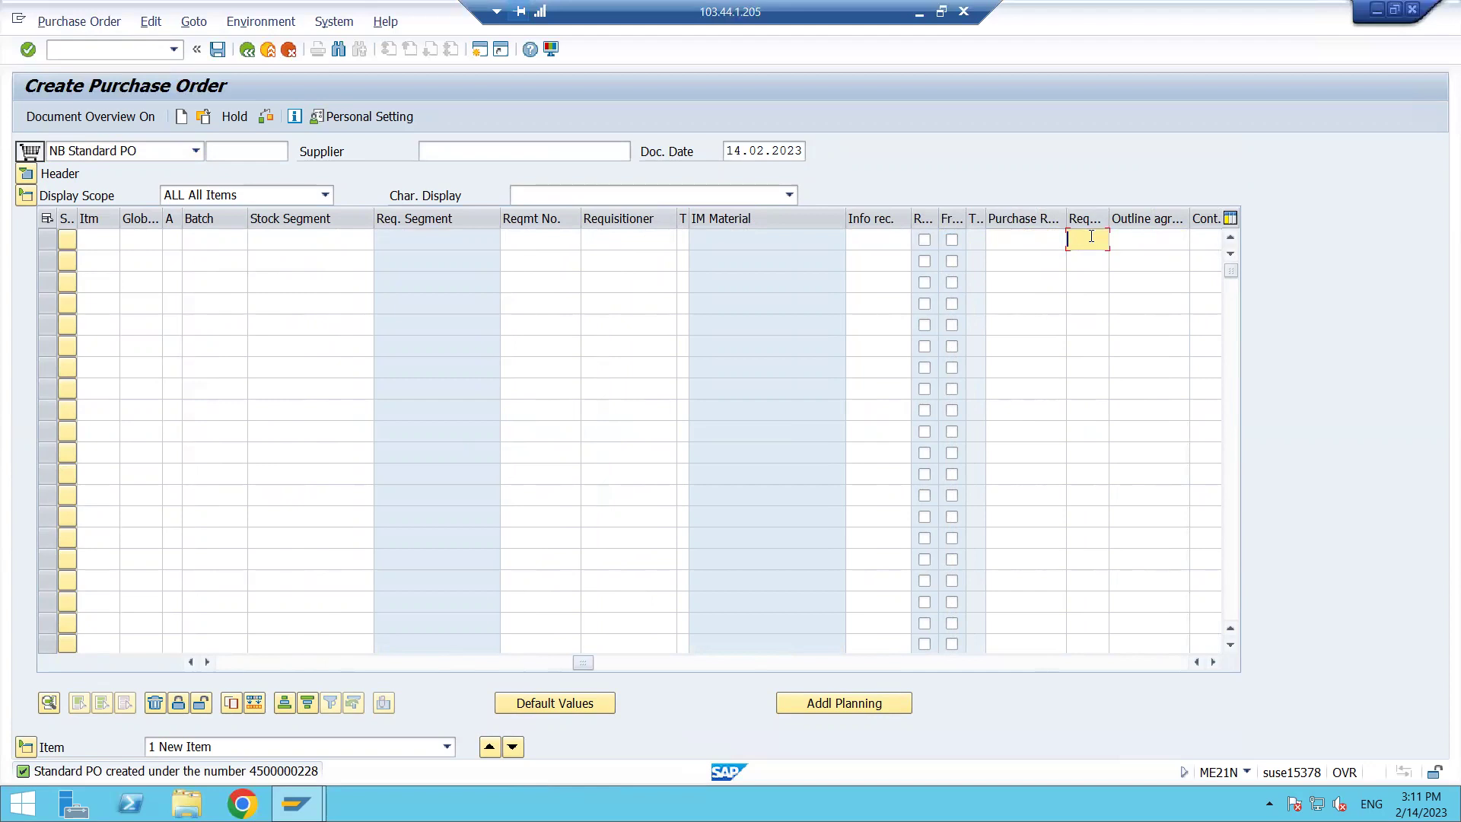
left_click_drag(586, 659, 199, 660)
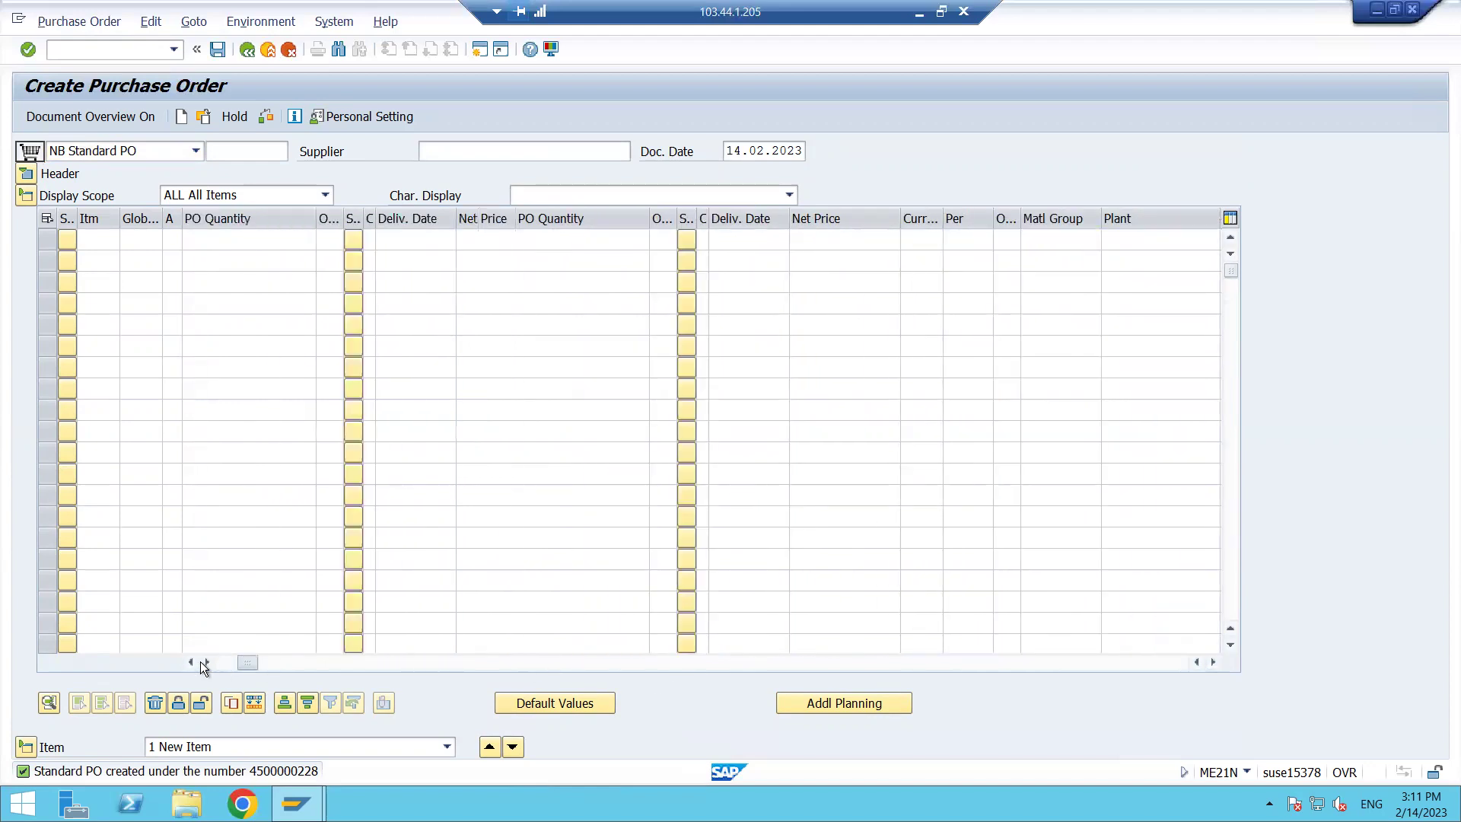
Turn on the document overview and list my purchase requisitions in it
left_click(76, 122)
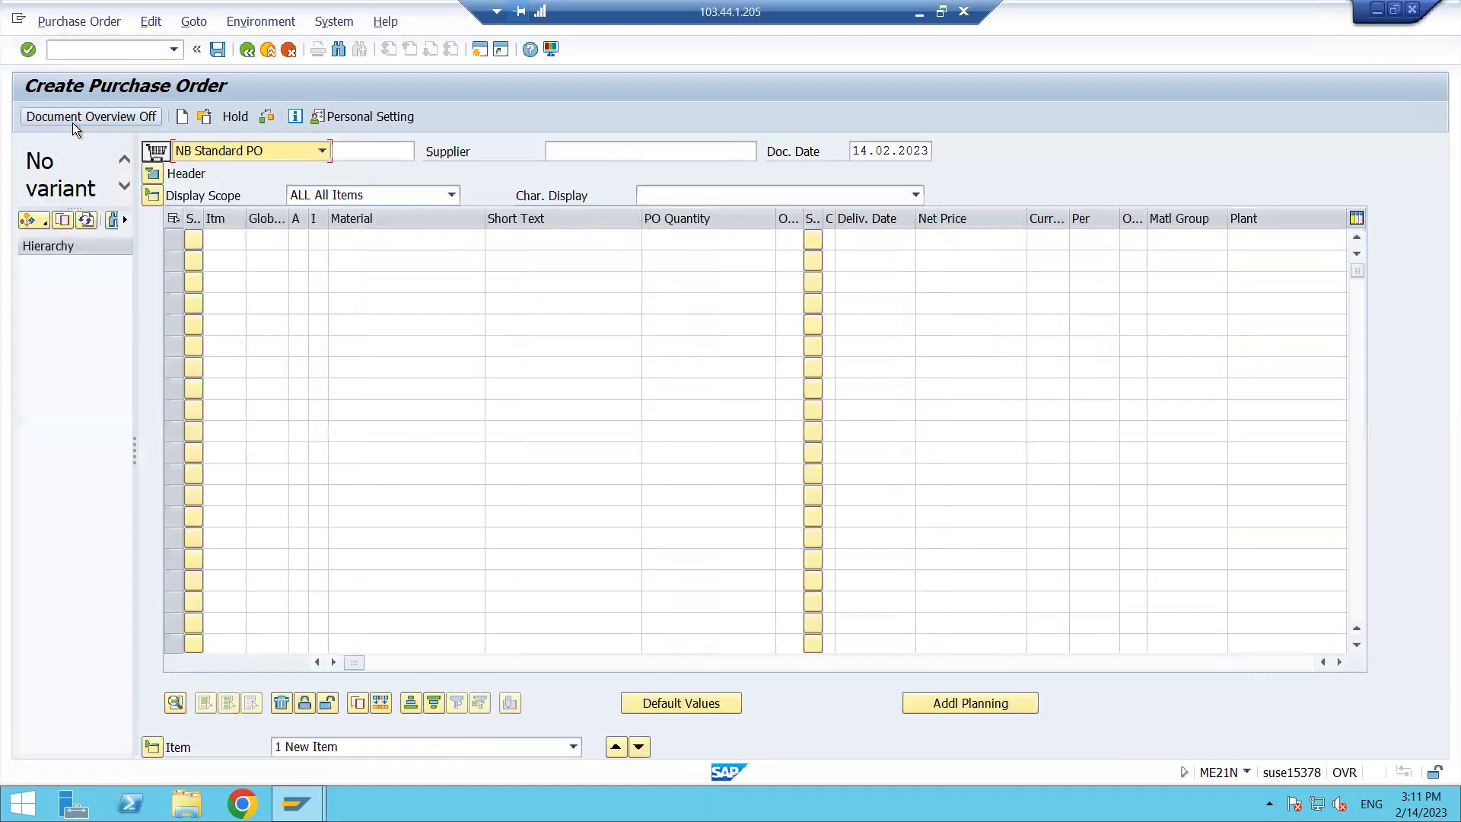
left_click(38, 226)
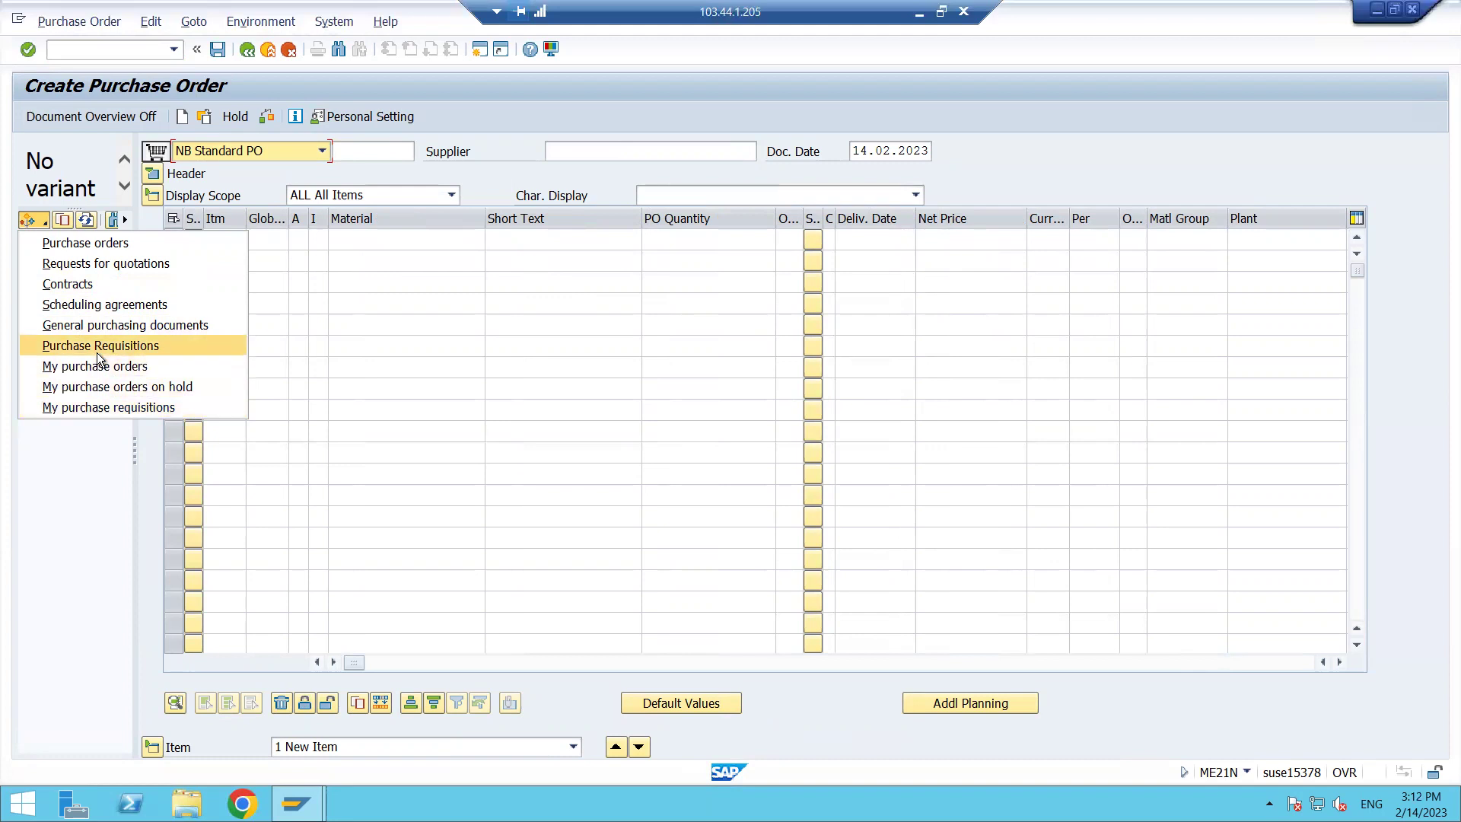
left_click(86, 410)
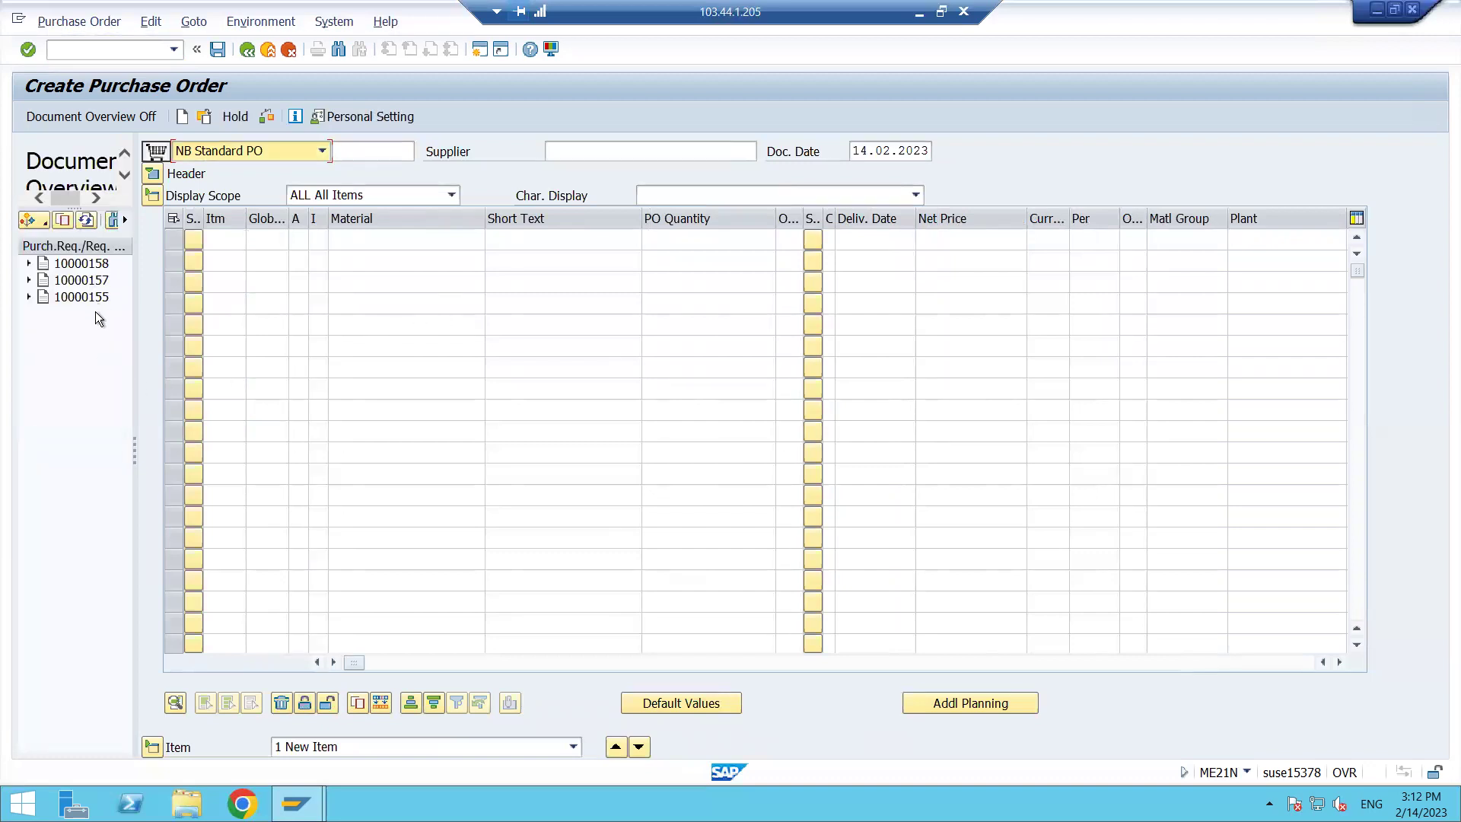
Adopt purchase requisition 10000158 from the document overview into the new standard purchase order
left_click(81, 263)
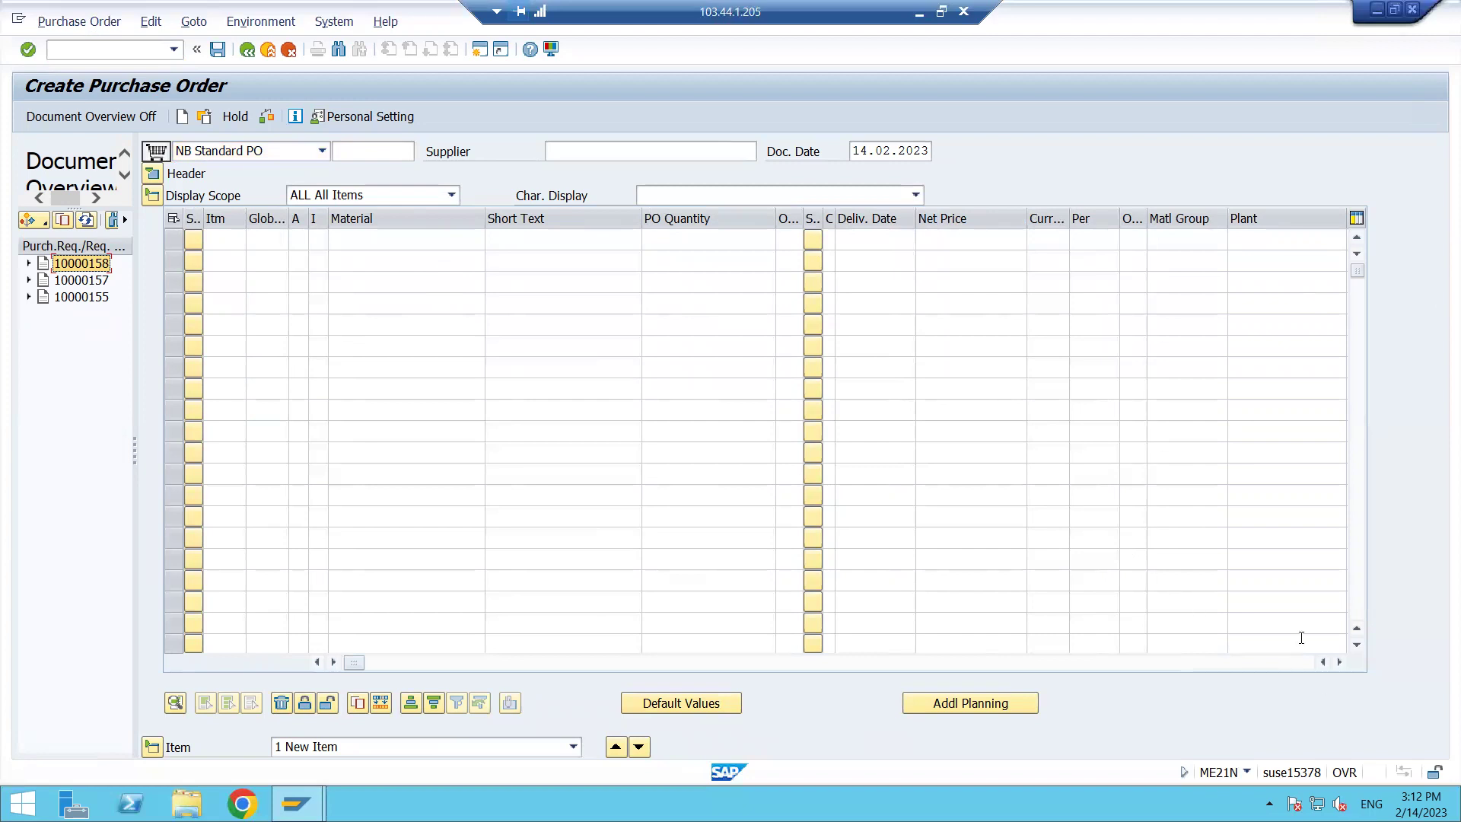
left_click_drag(1331, 665, 1331, 664)
left_click(1109, 239)
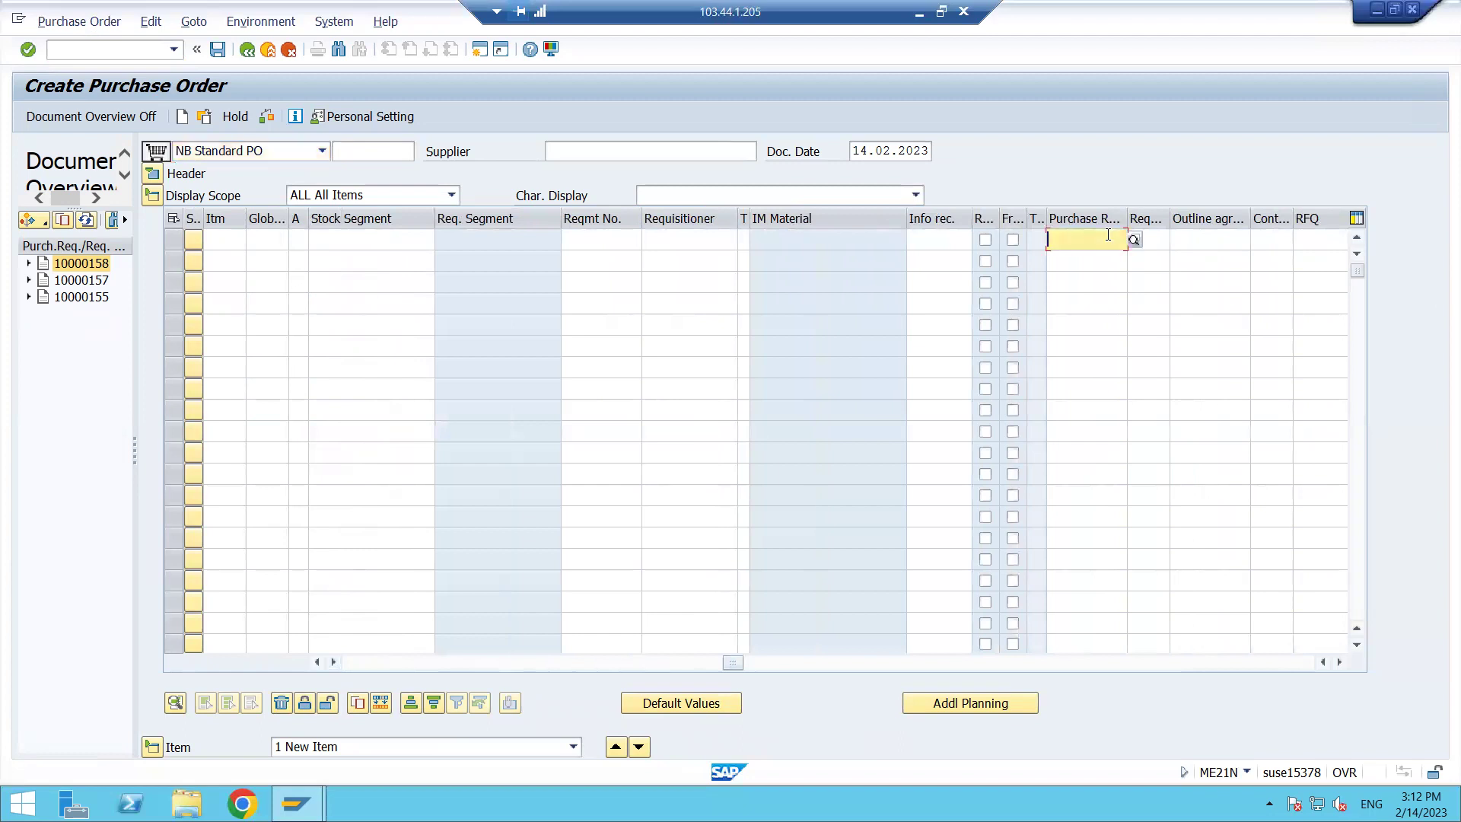
left_click(96, 266)
left_click_drag(96, 271, 163, 153)
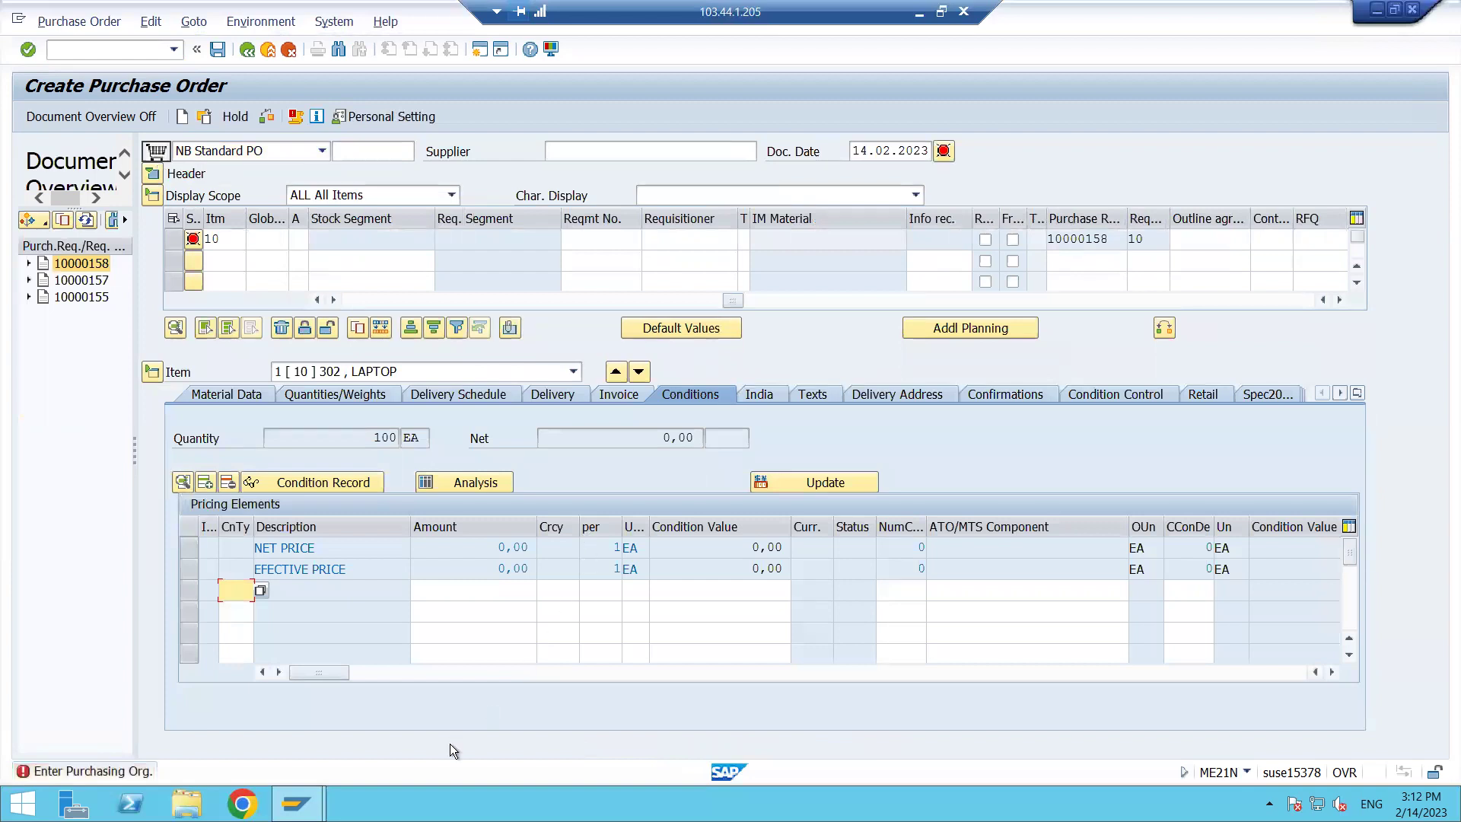
Check the material and short text of the item adopted from the purchase requisition
left_click(226, 236)
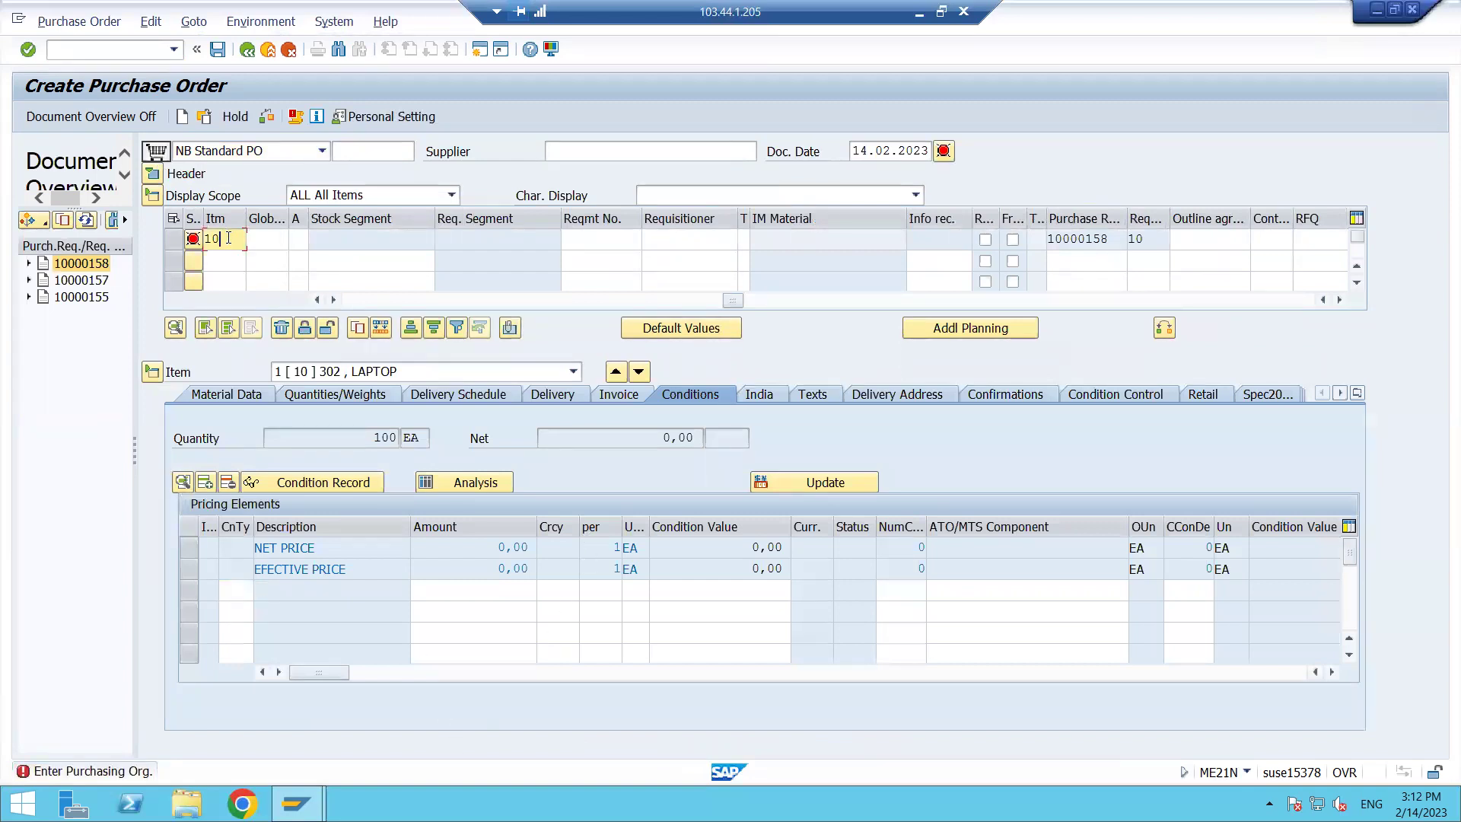
key("Tab")
key("Tab")
key("Tab")
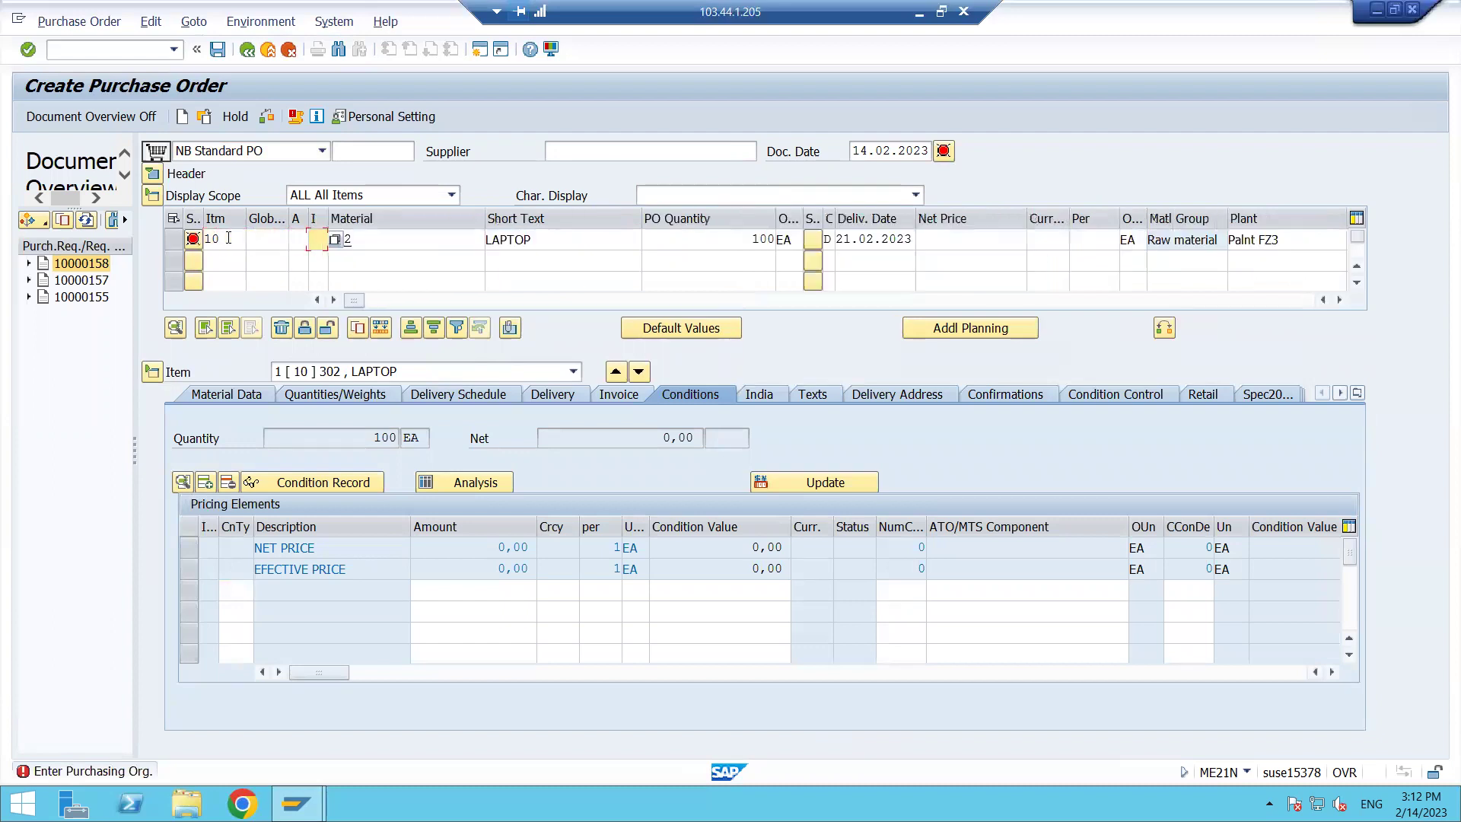
left_click(420, 242)
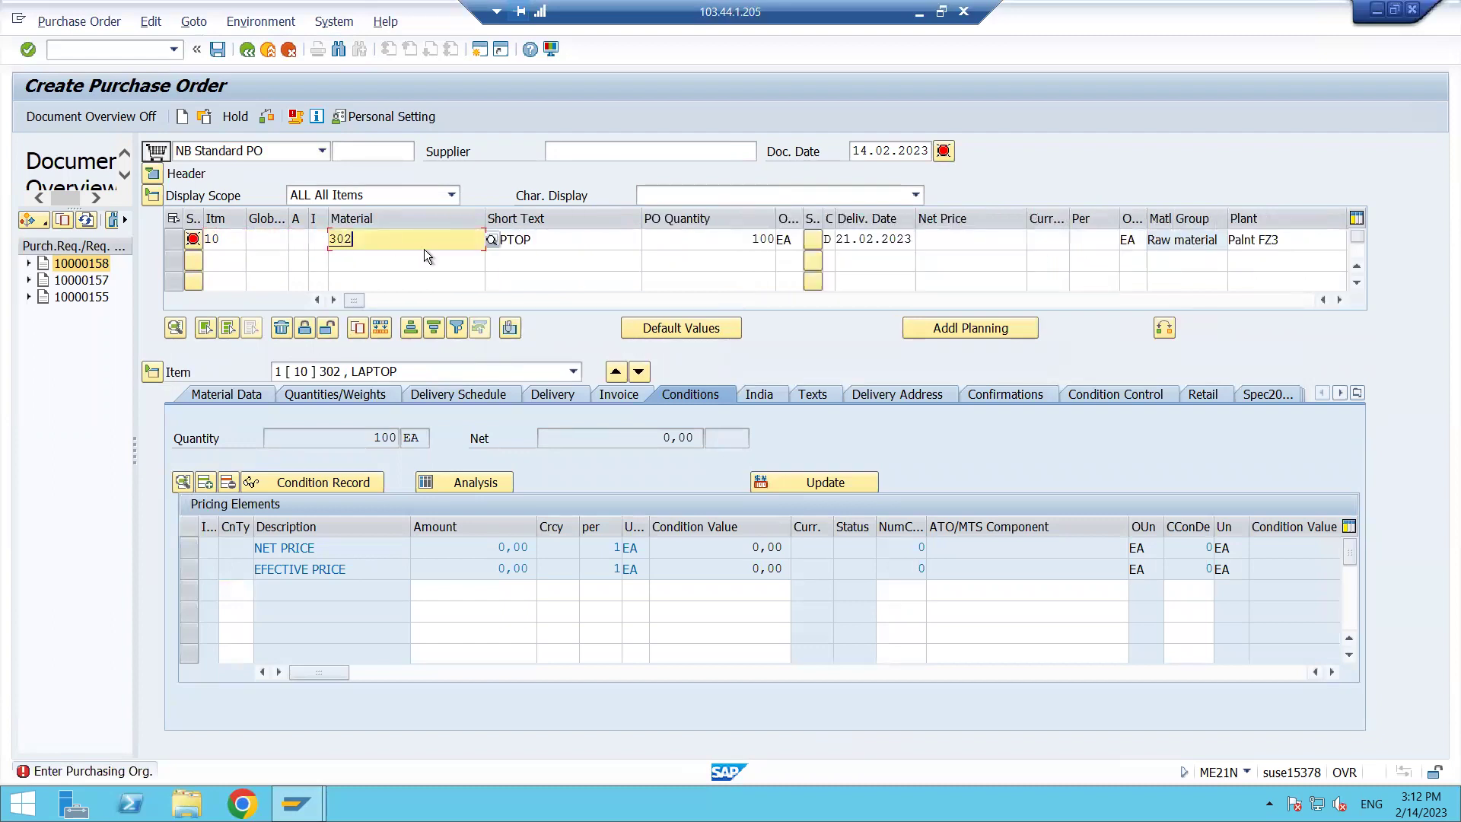
left_click(561, 246)
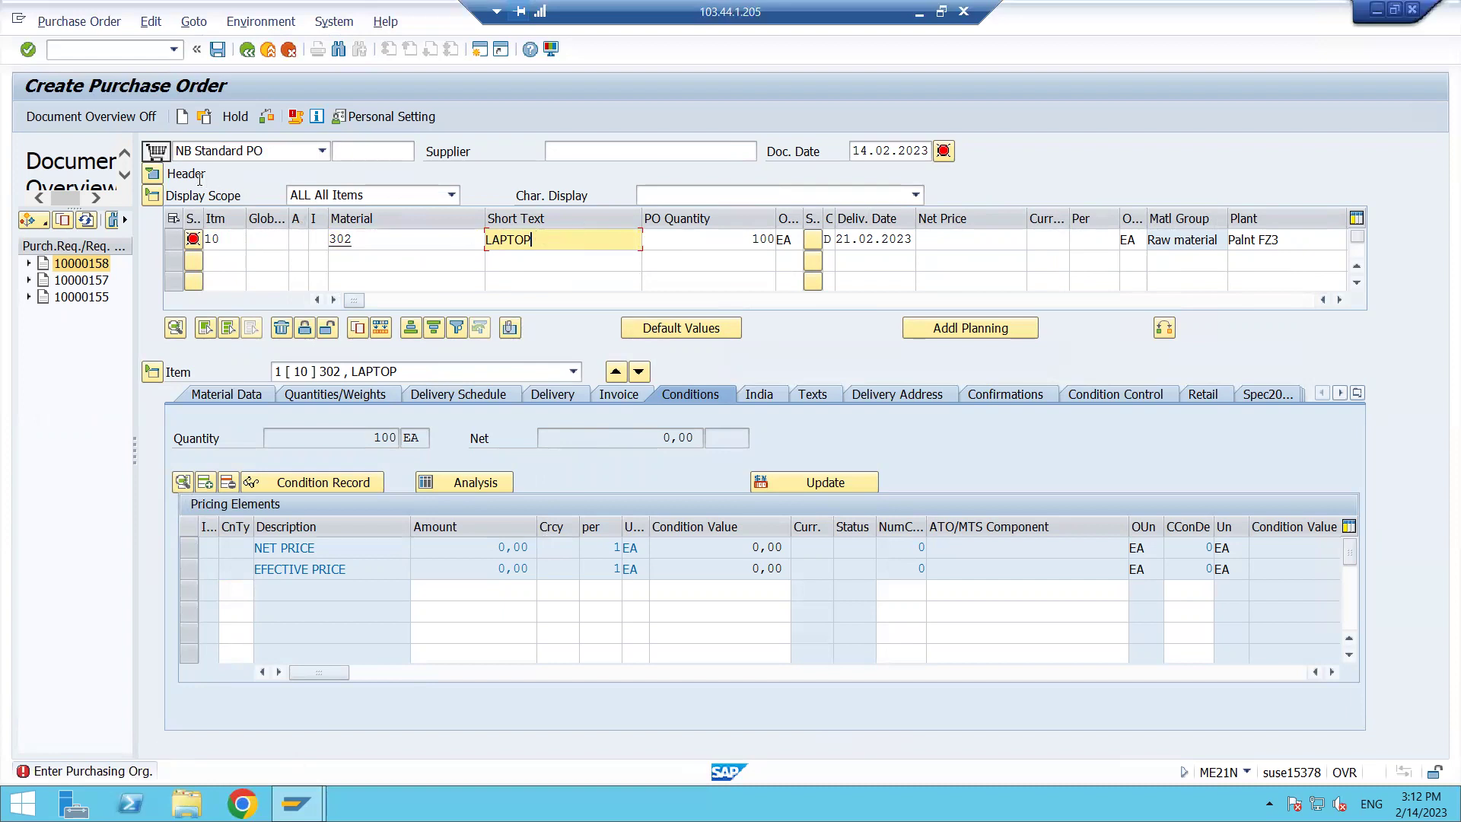
Expand the order header, search suppliers by purchasing organization MRP0 and choose SR STEEL as the supplier
left_click(152, 173)
left_click(605, 150)
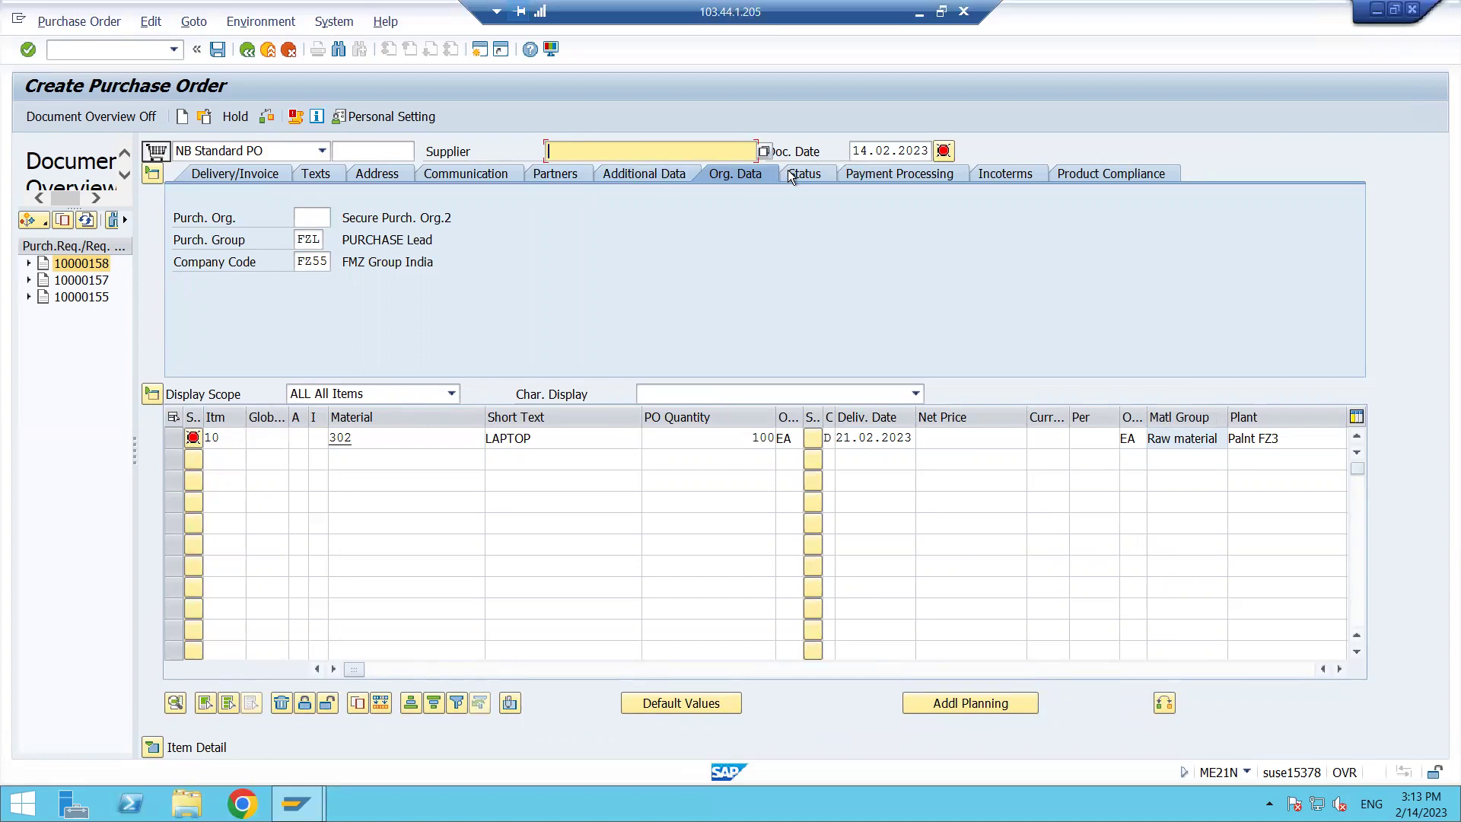
left_click(765, 151)
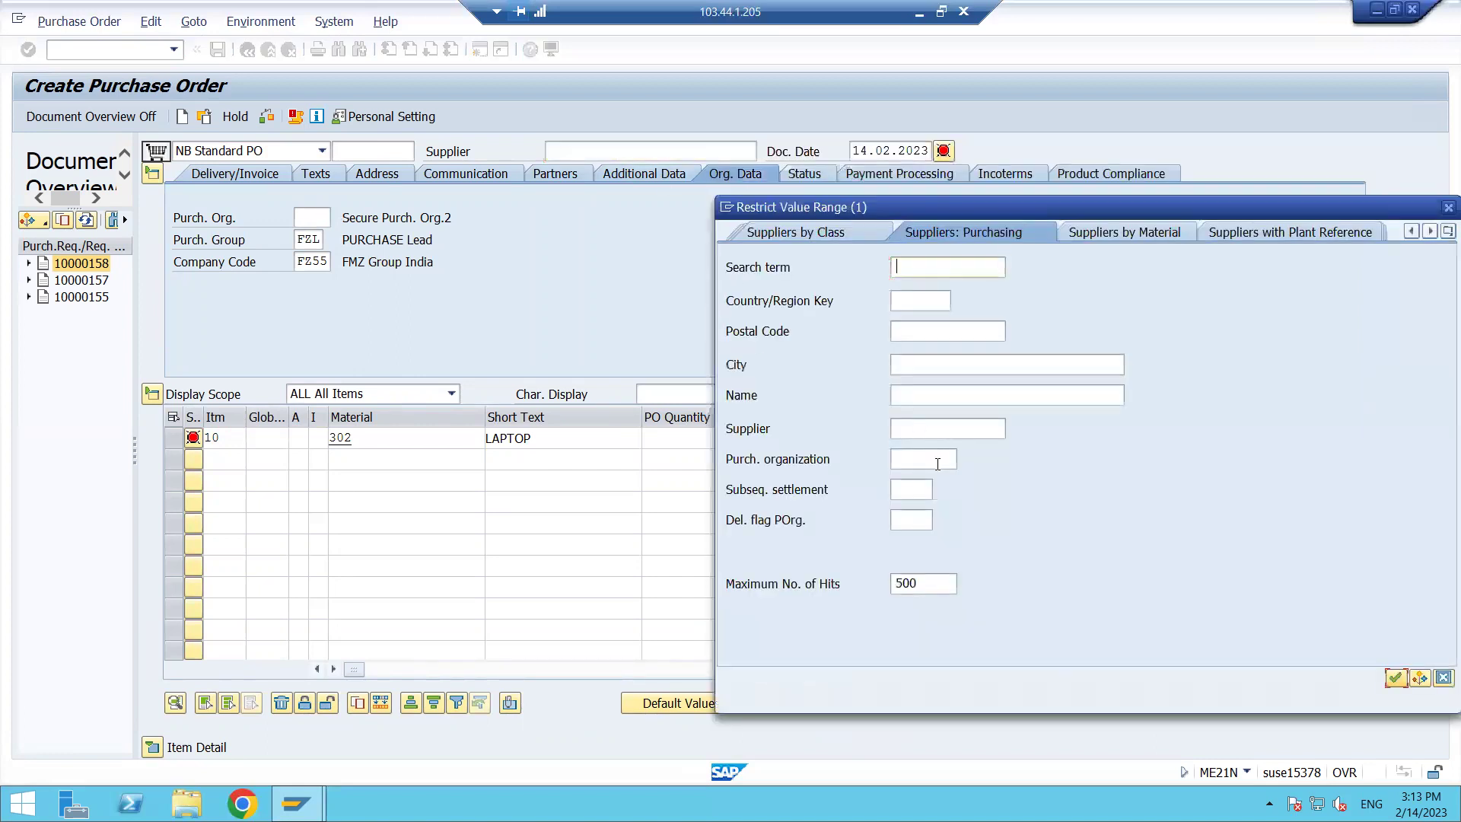
left_click(923, 460)
type("MRP")
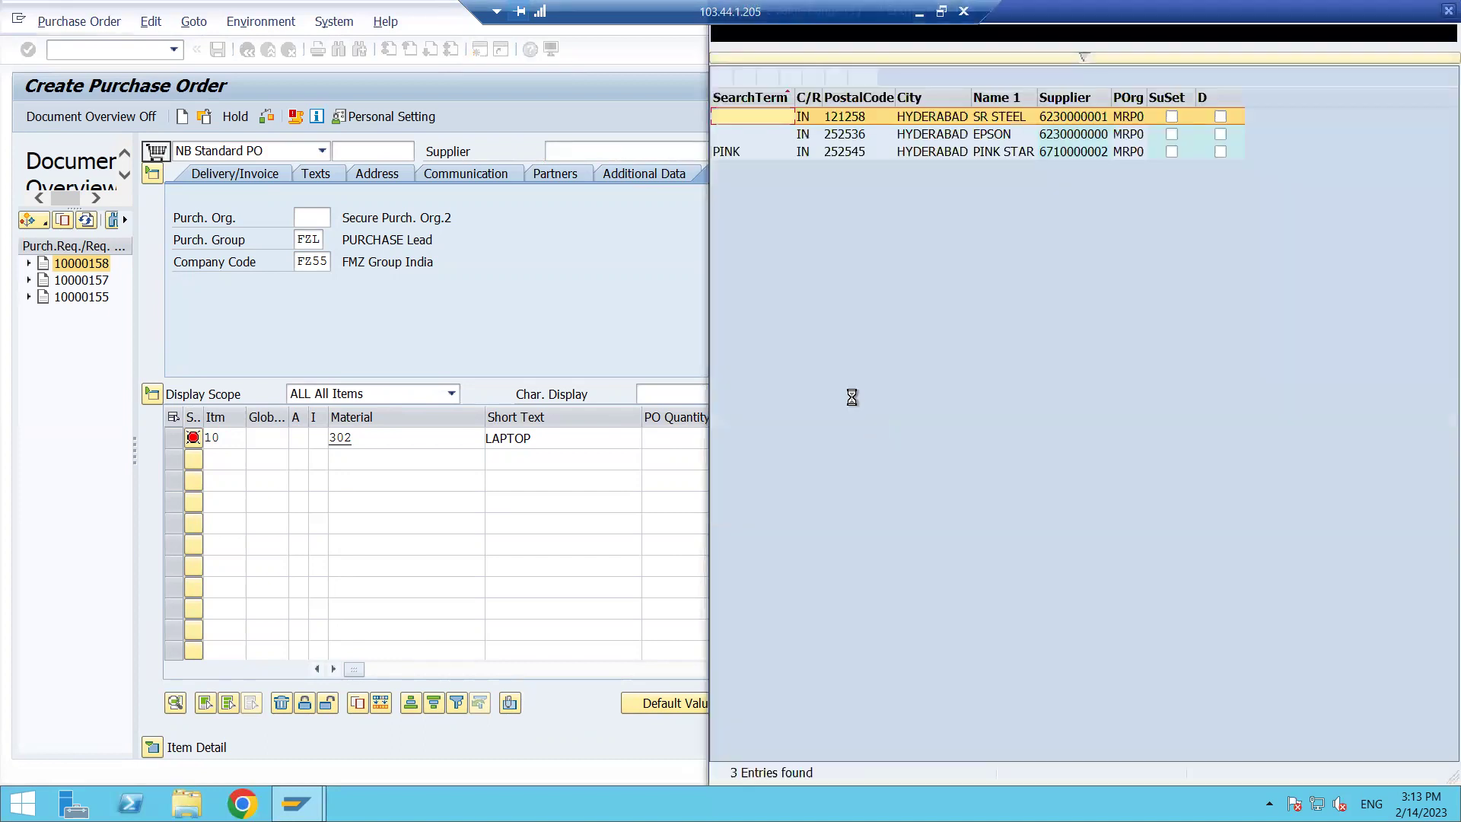
double_click(992, 117)
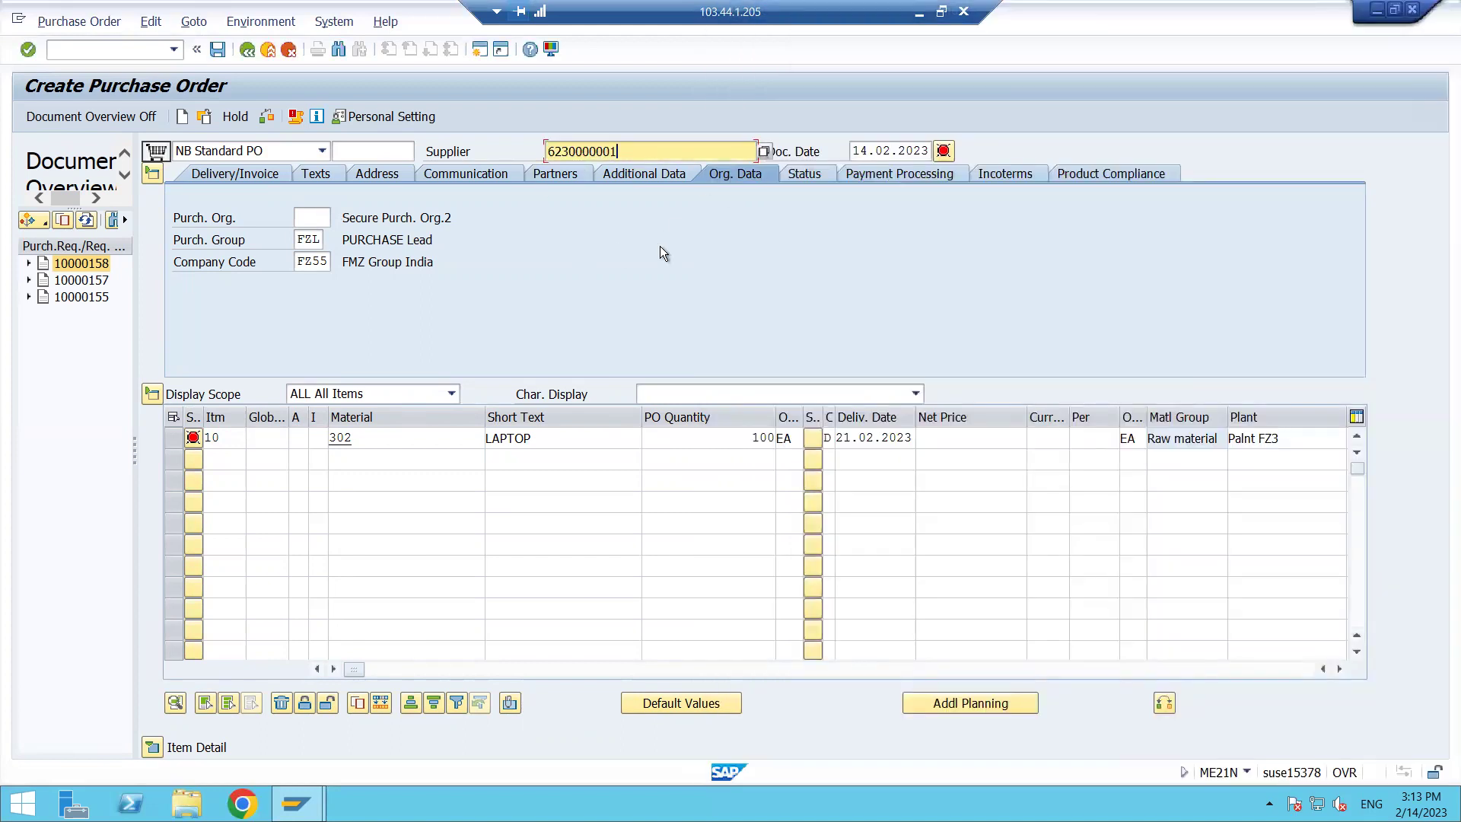
key("Return")
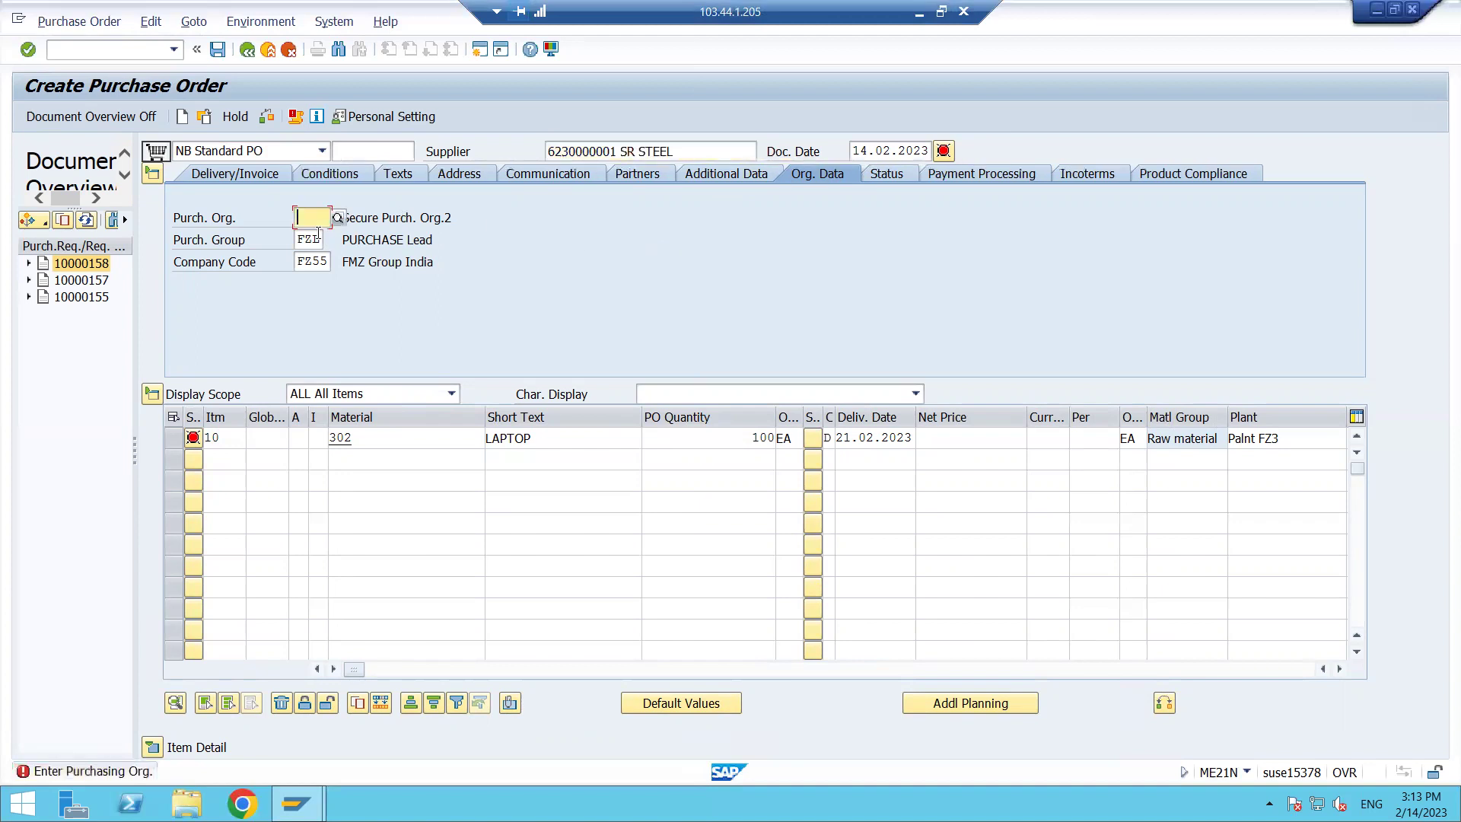
Set the header's purchasing organization to MRP0 and purchasing group to 001, and apply the organizational data
left_click(318, 221)
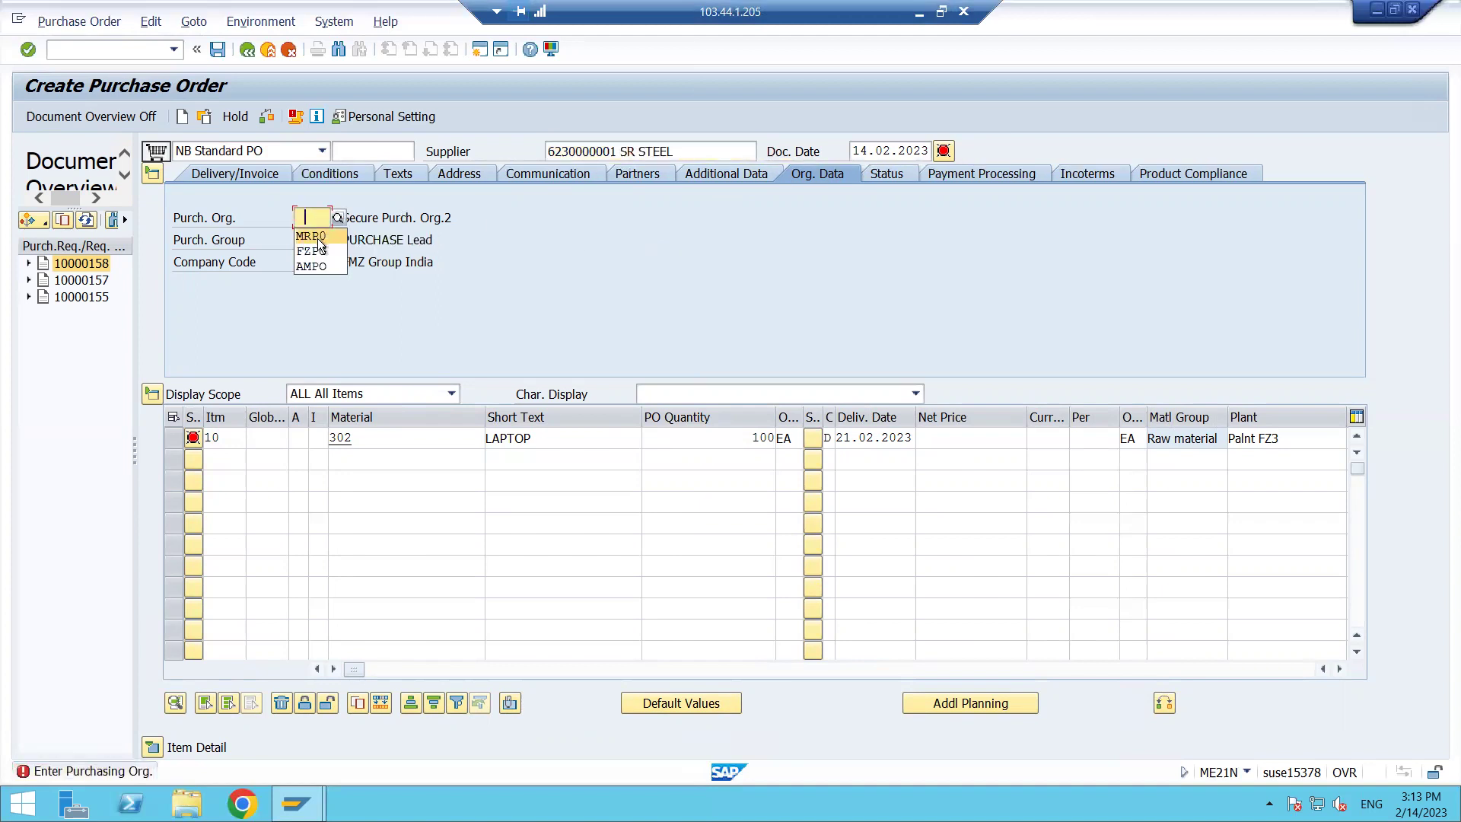
left_click(318, 237)
key("Tab")
key("Delete")
key("Delete")
key("Delete")
type("001")
key("Return")
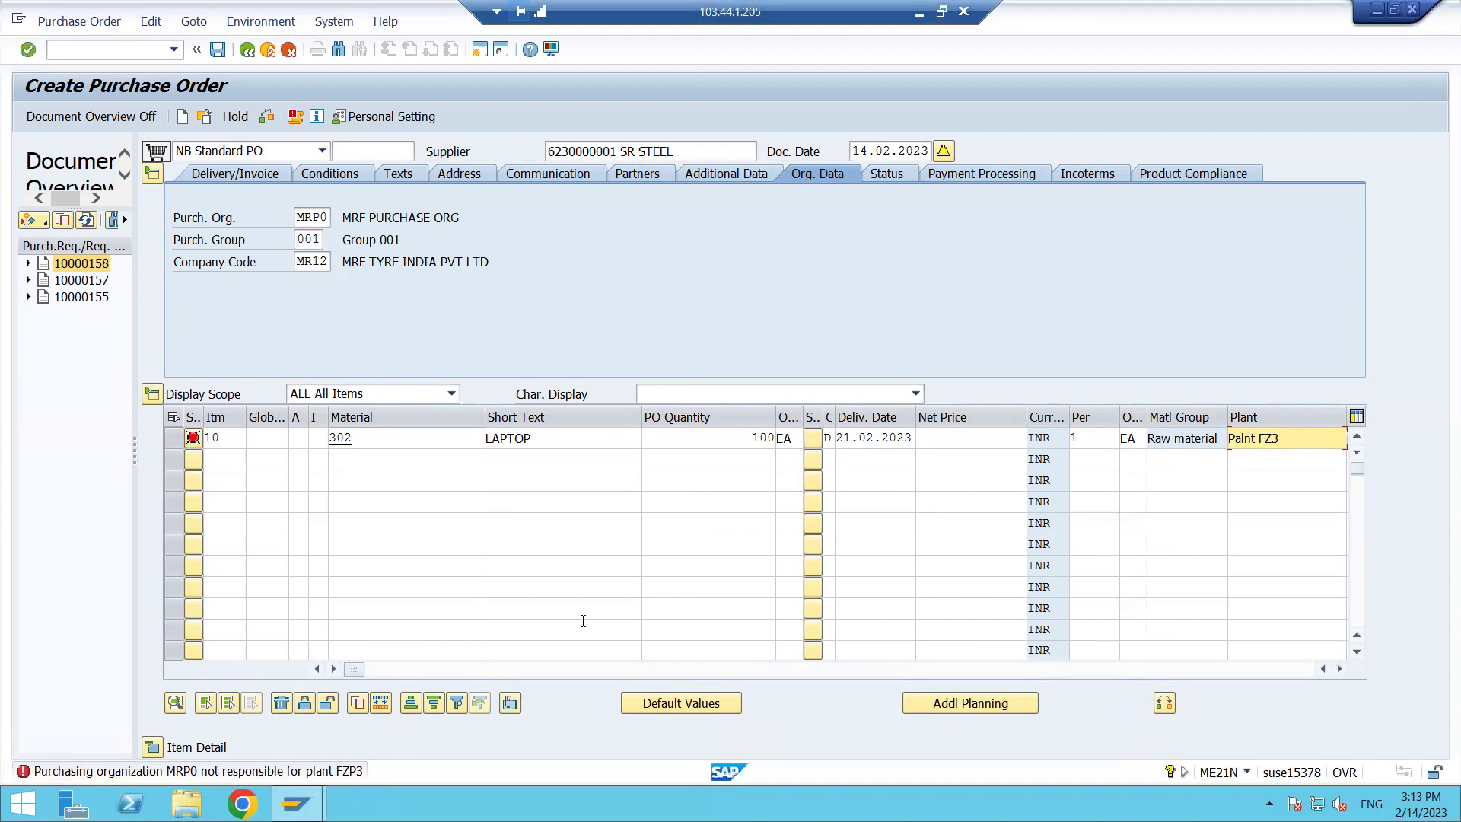
Set item 10's plant to 5555 and apply the change
left_click_drag(1280, 440, 1219, 439)
type("5555")
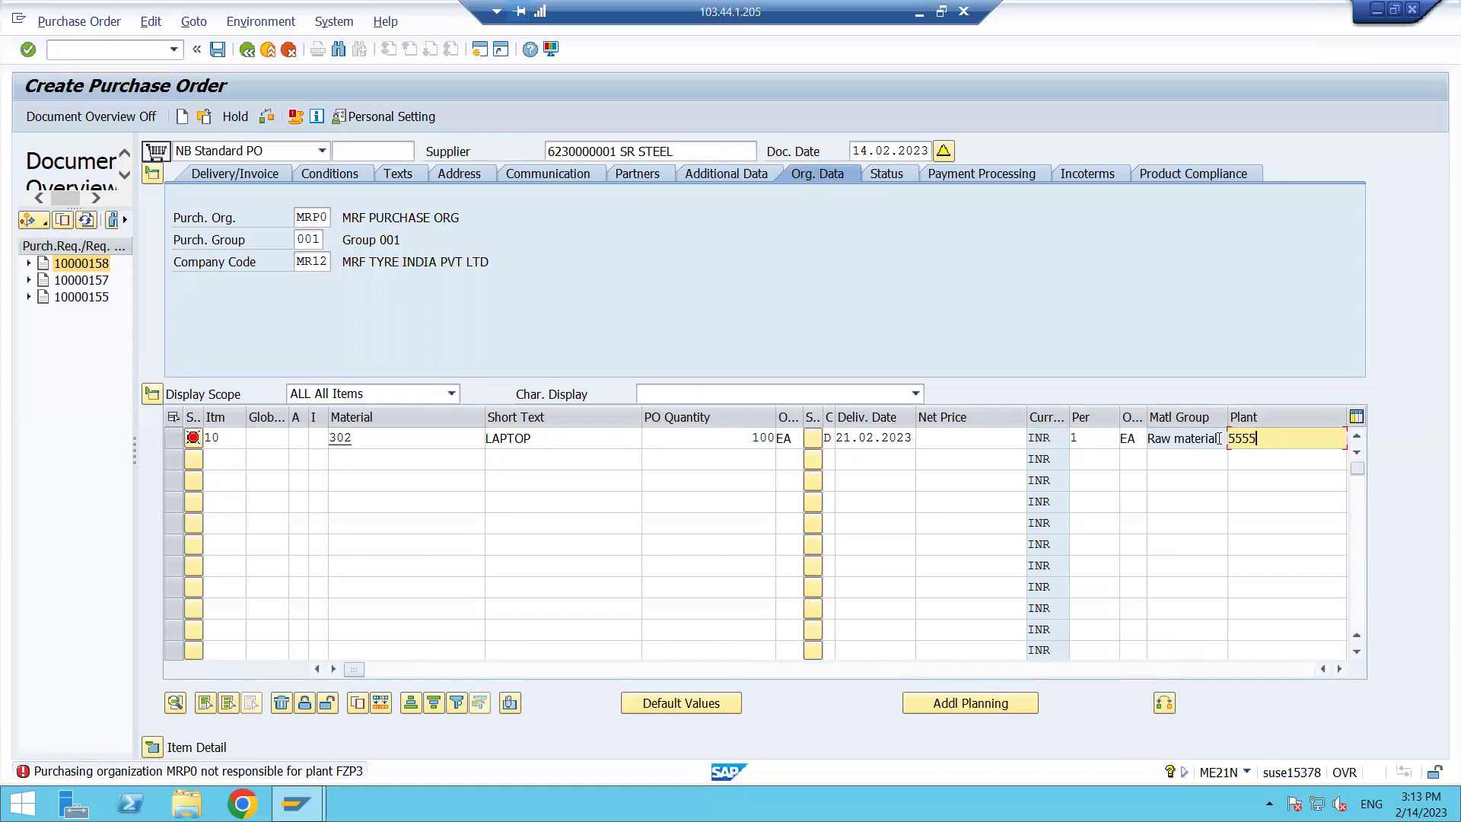
key("Return")
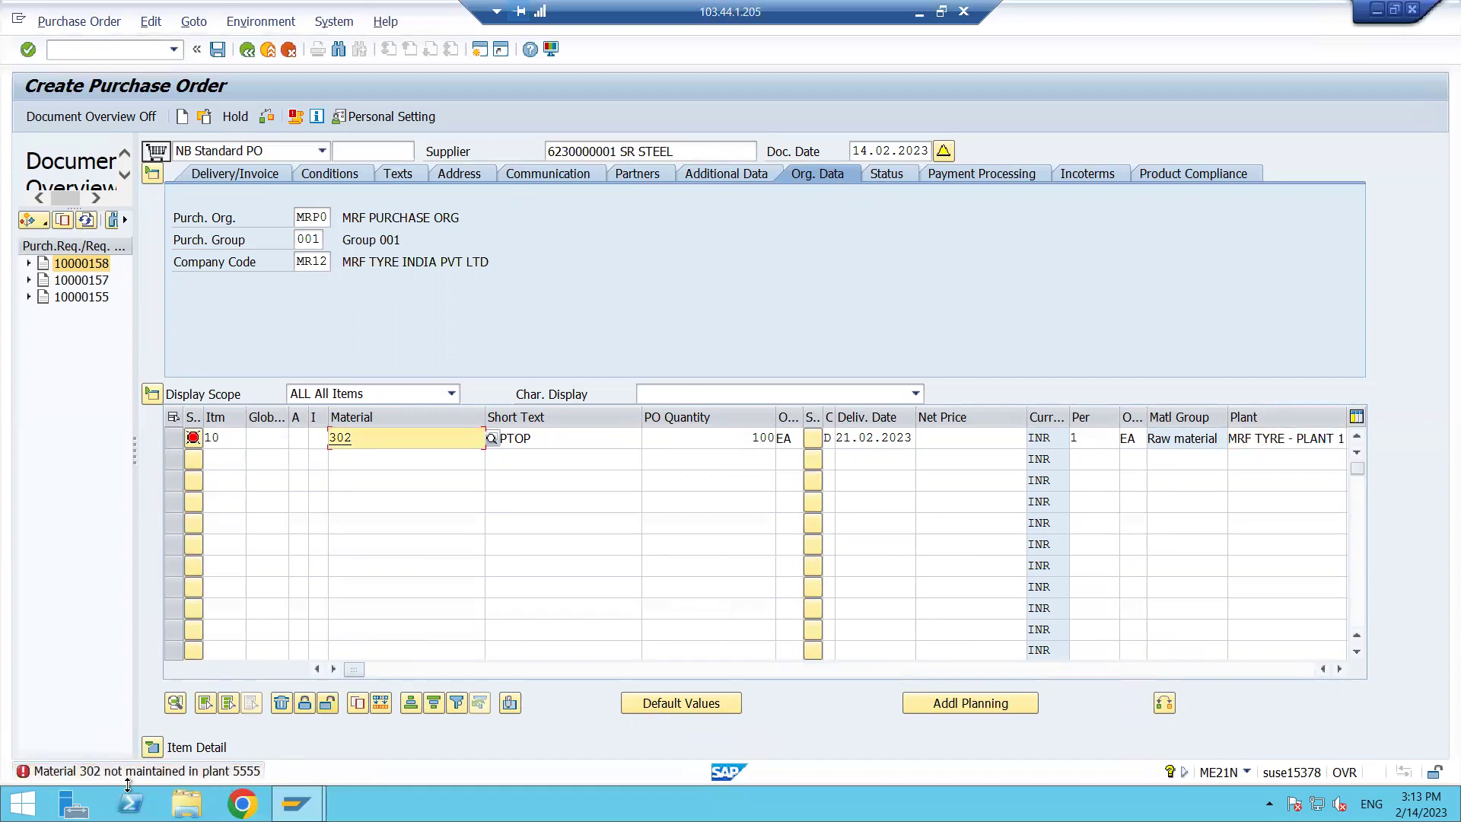
Search materials by plant 5555 and replace item 10's material with LENOVO 1210
left_click(412, 445)
left_click(491, 440)
left_click(394, 330)
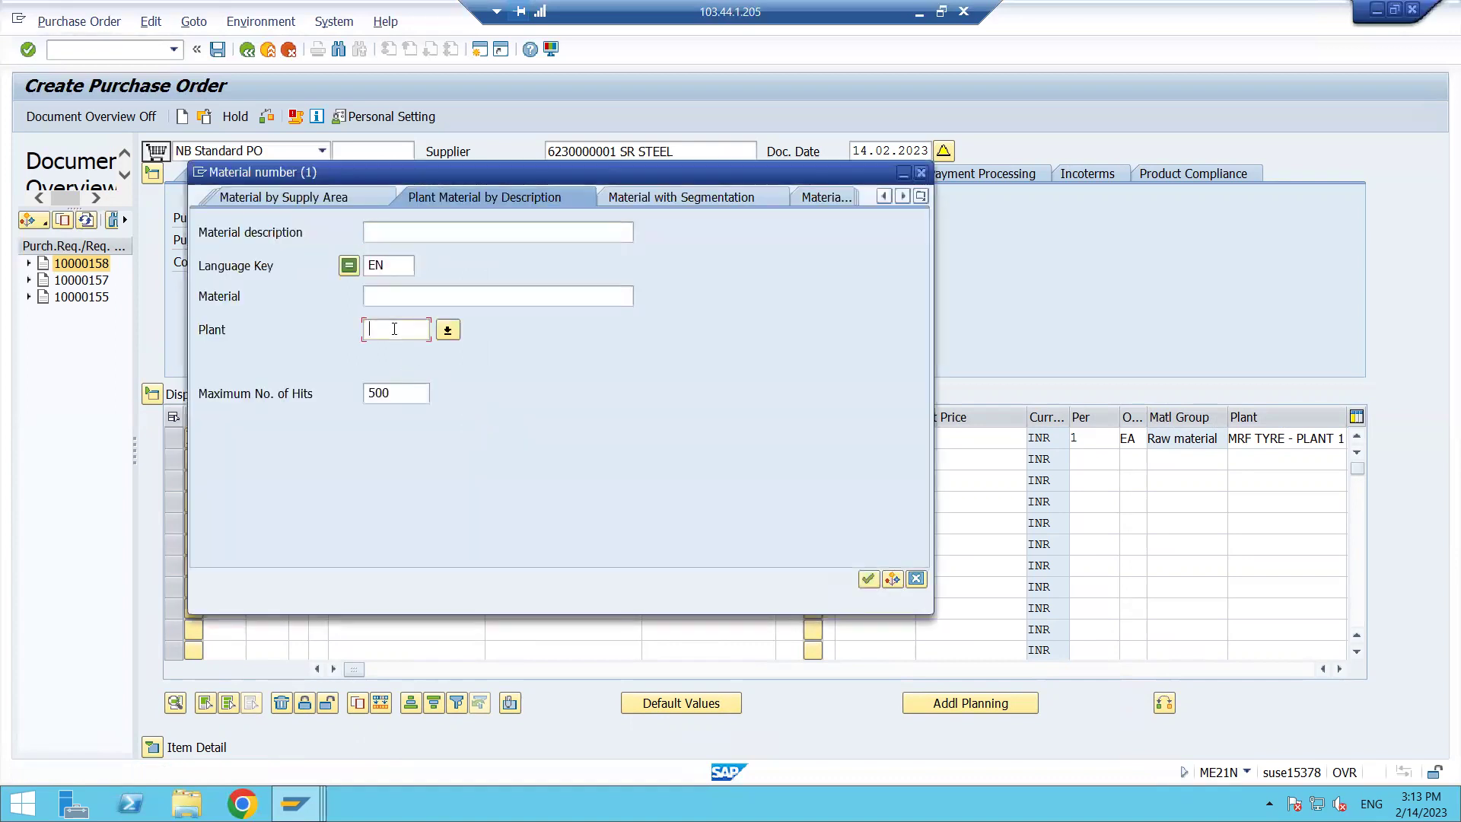
type("5555")
key("Return")
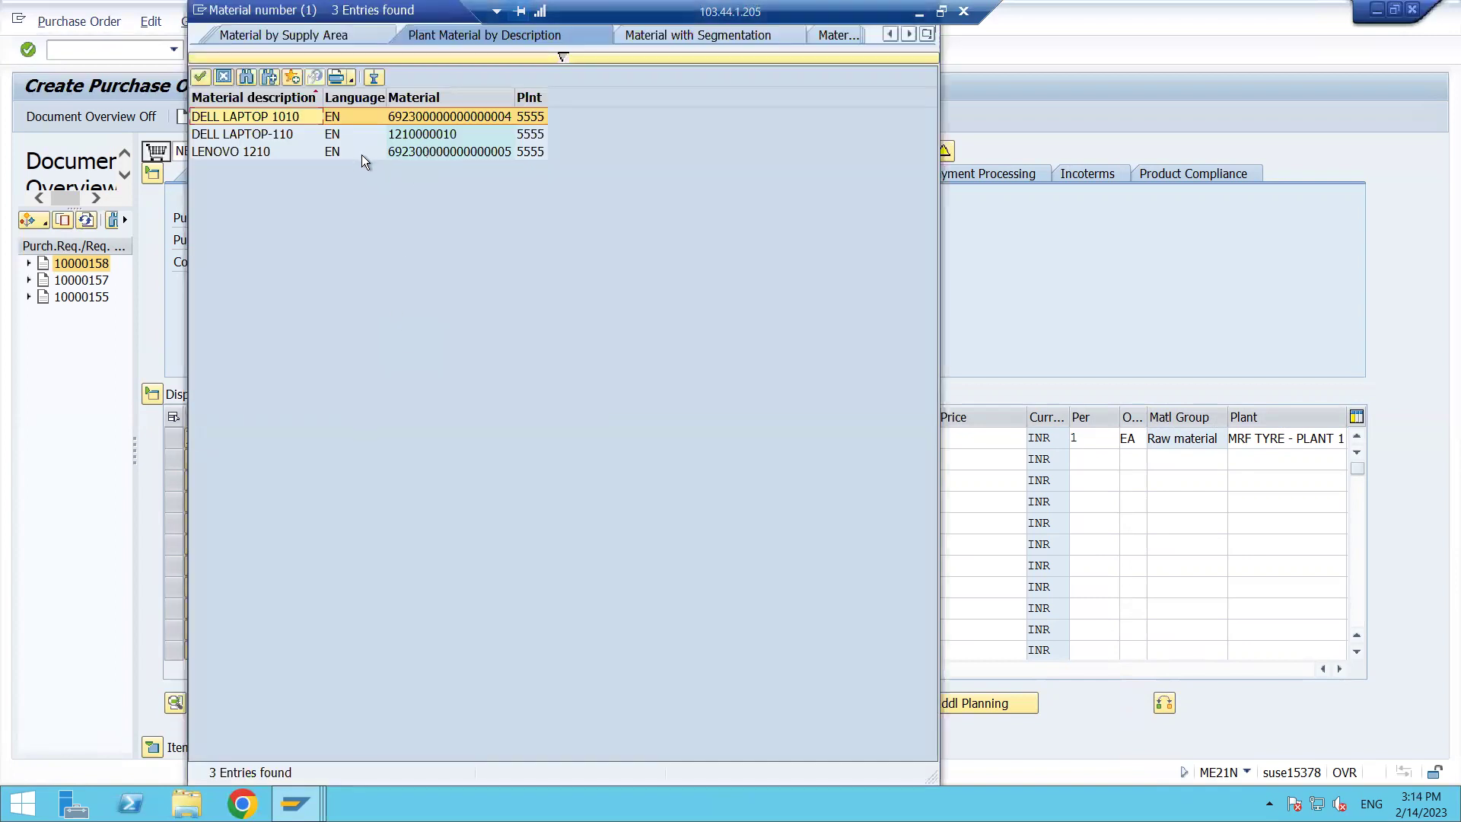
double_click(481, 152)
key("Return")
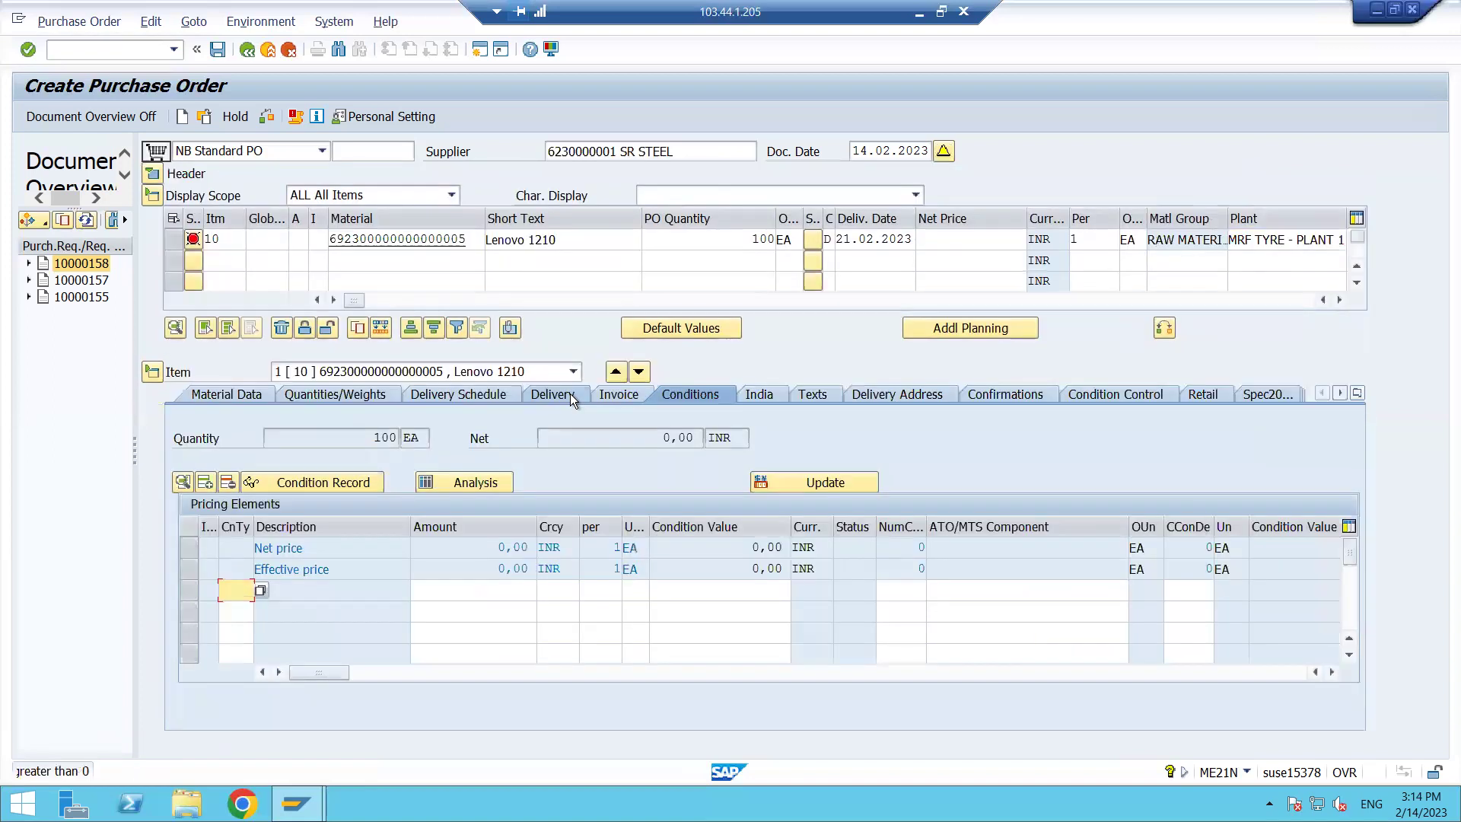
Add a price condition with an amount of 100 to item 10, check the organizational data and save the purchase order
key("F4")
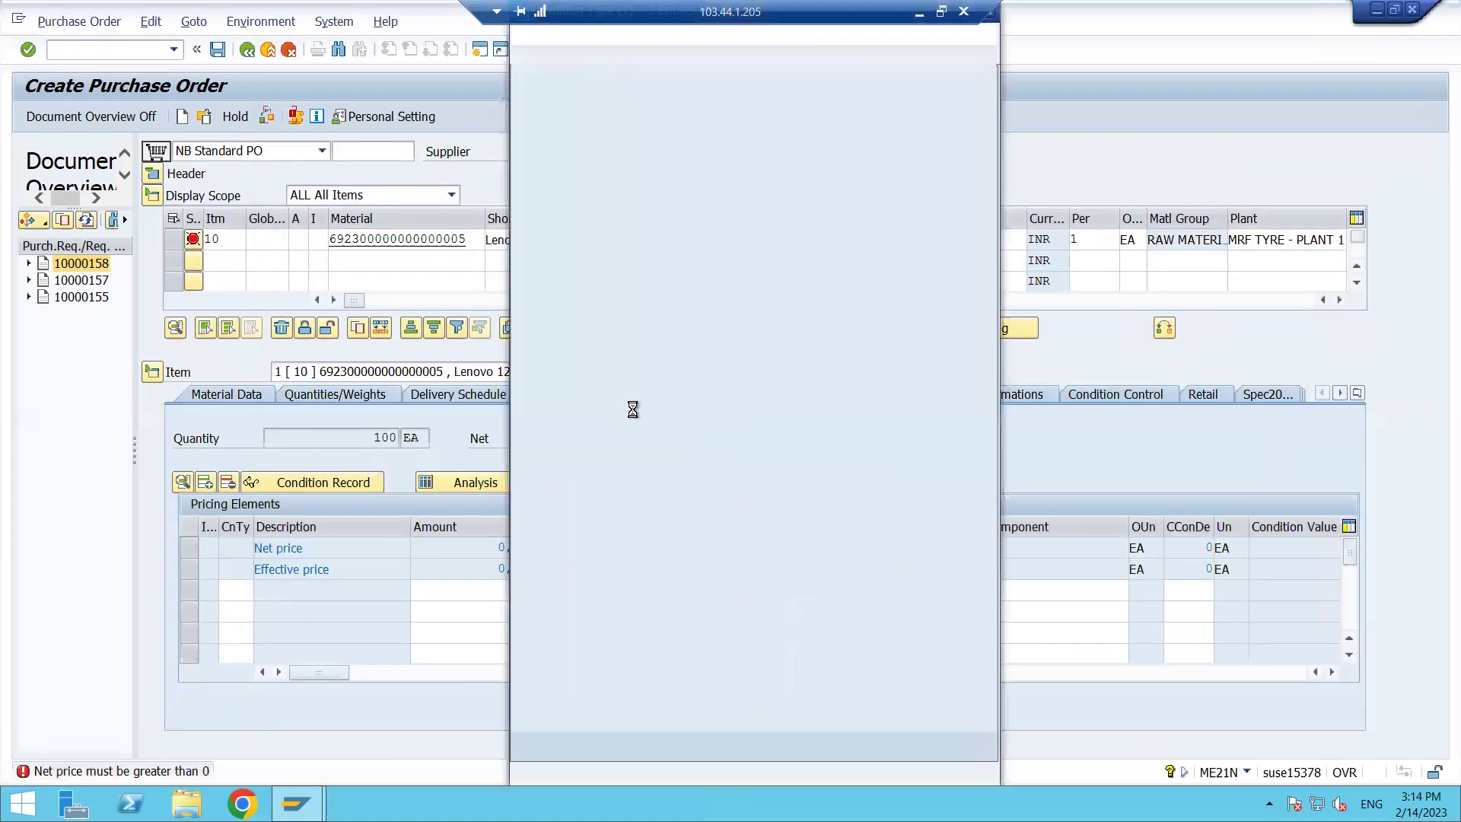
double_click(561, 152)
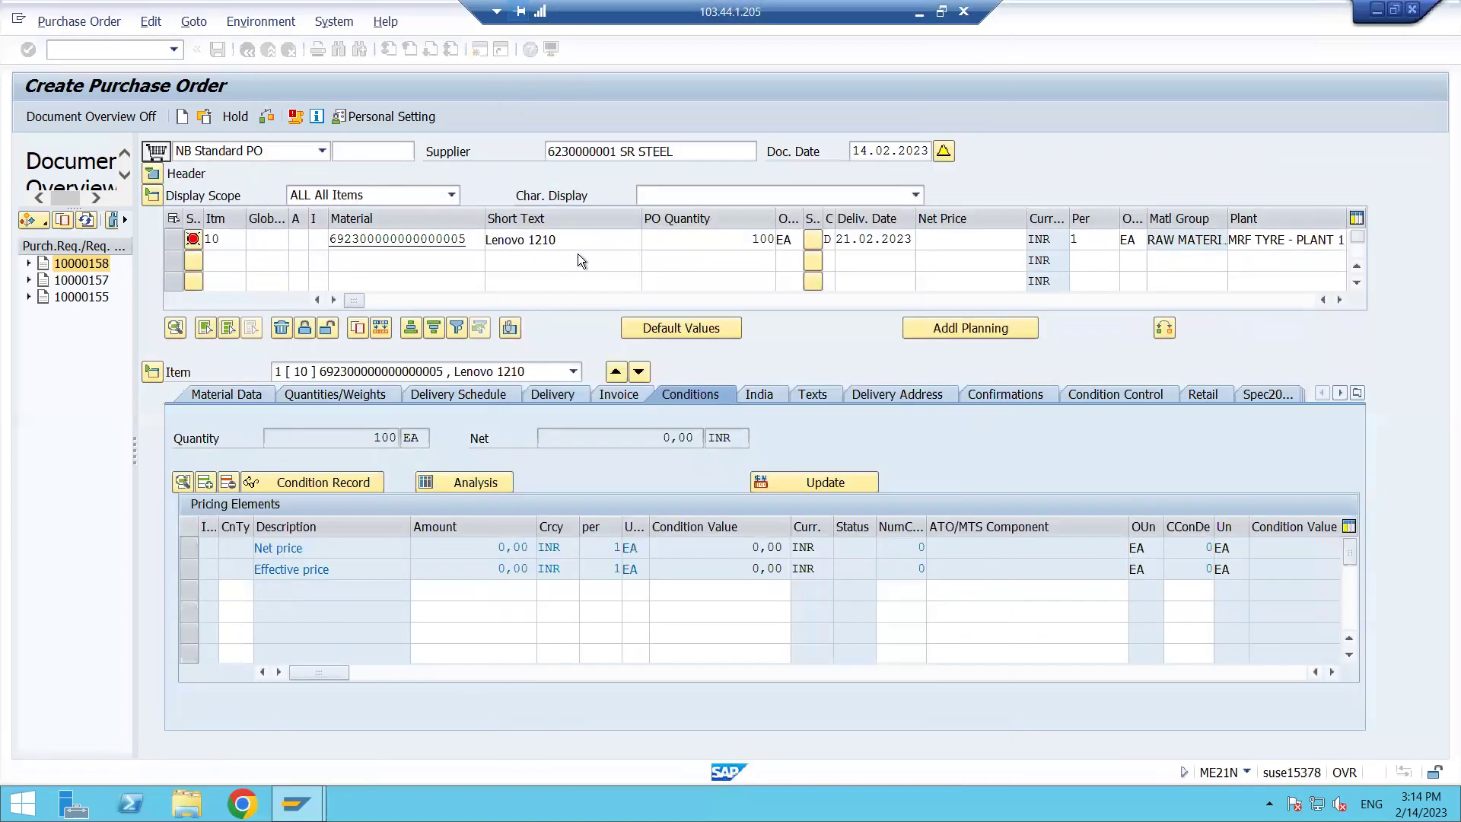
left_click(511, 591)
type("100")
key("Return")
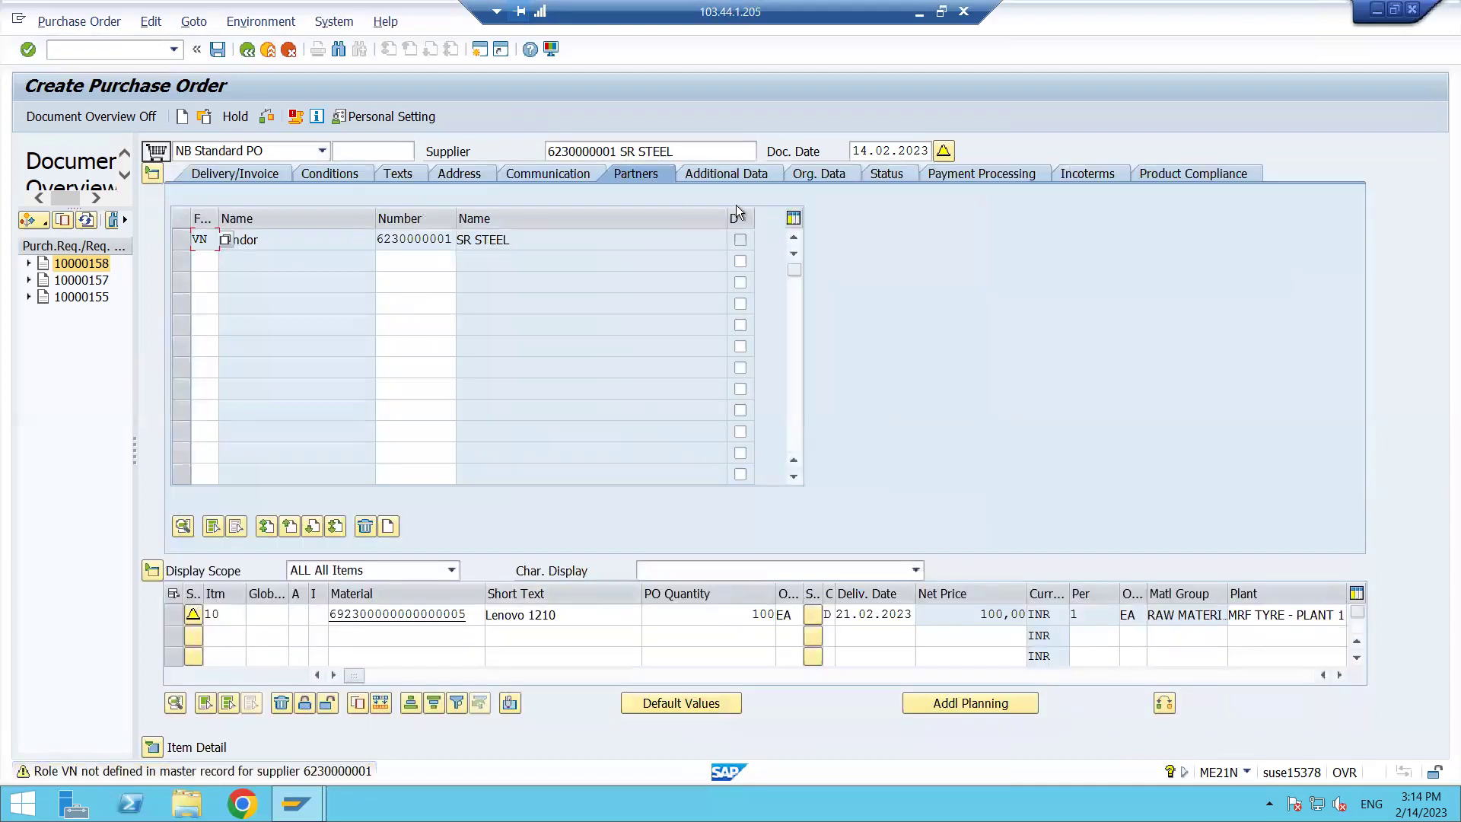
left_click(828, 174)
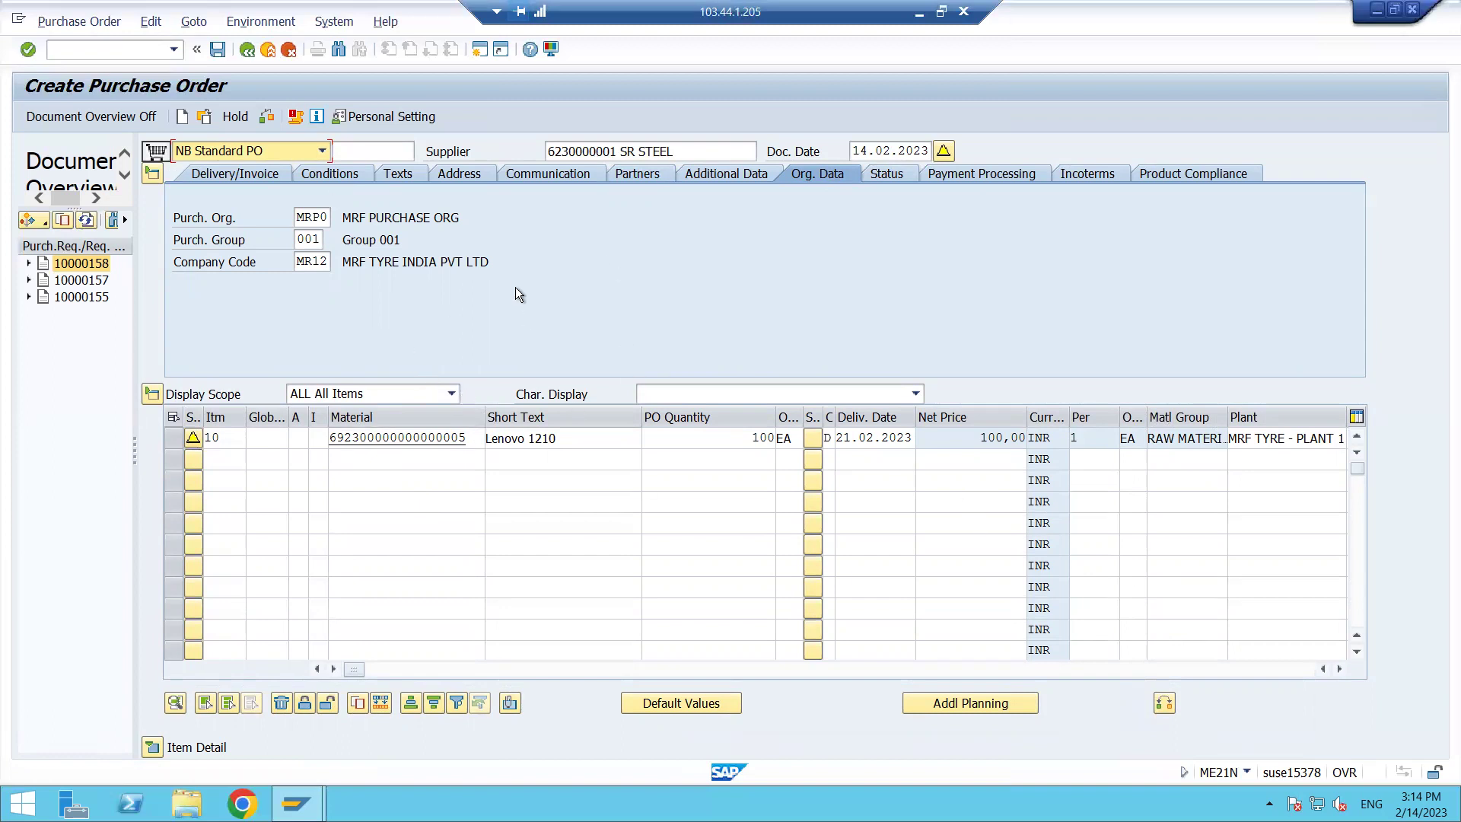
left_click(216, 51)
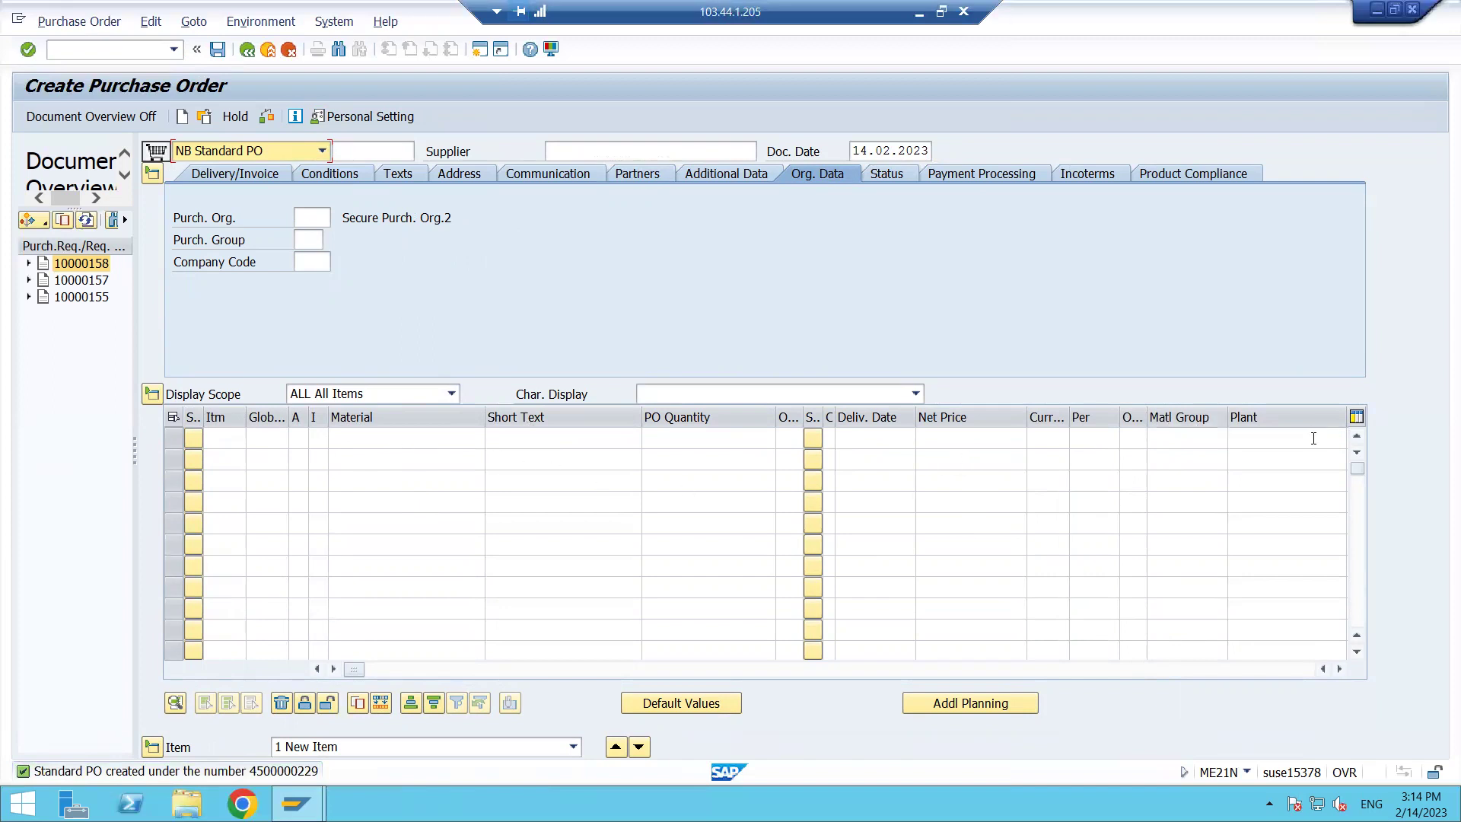
Review the item, PO quantity, net price, supplier, purchasing group and purchasing organization fields of the blank purchase order
left_click(244, 442)
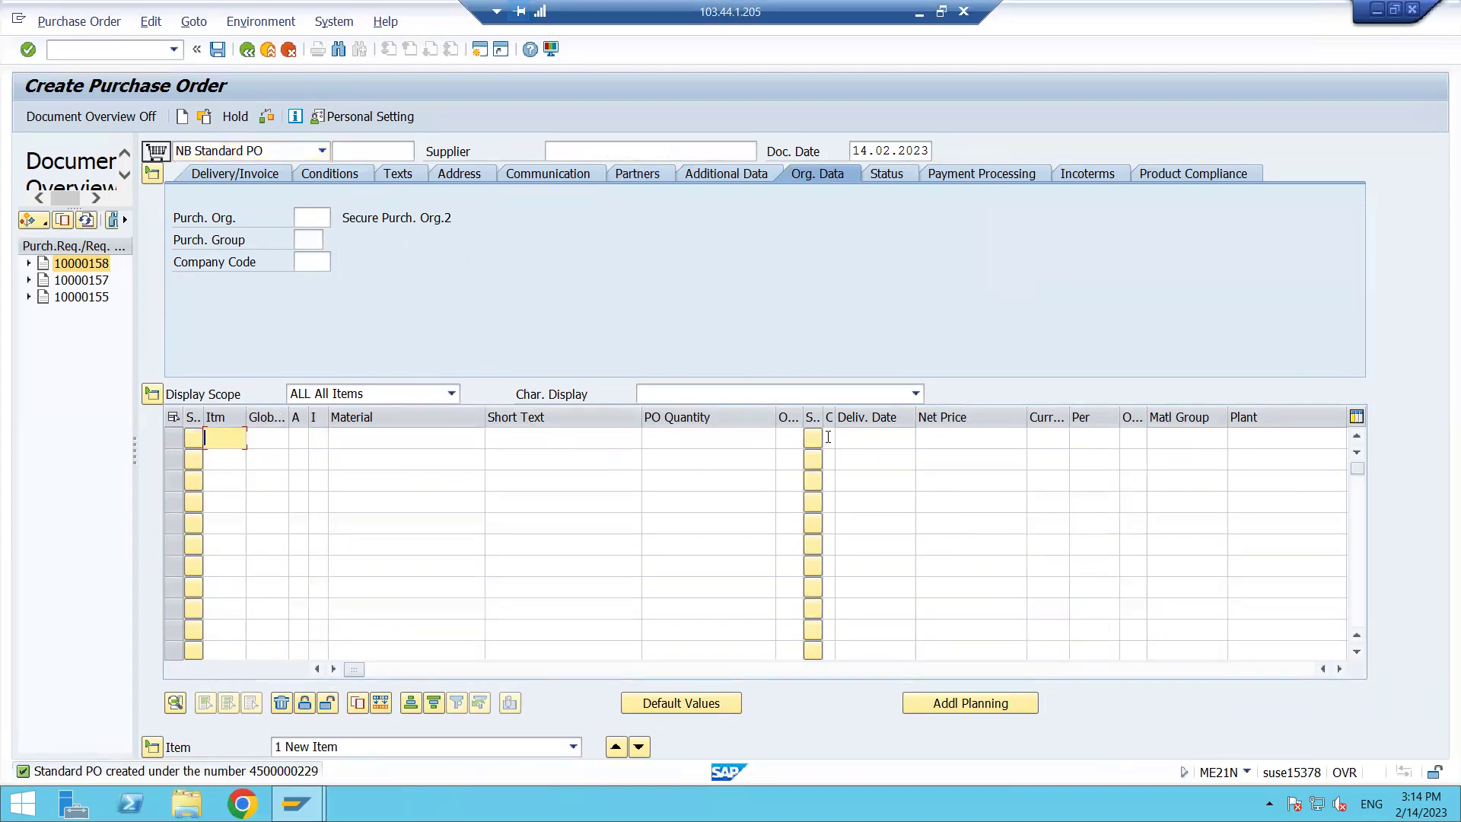
left_click(721, 440)
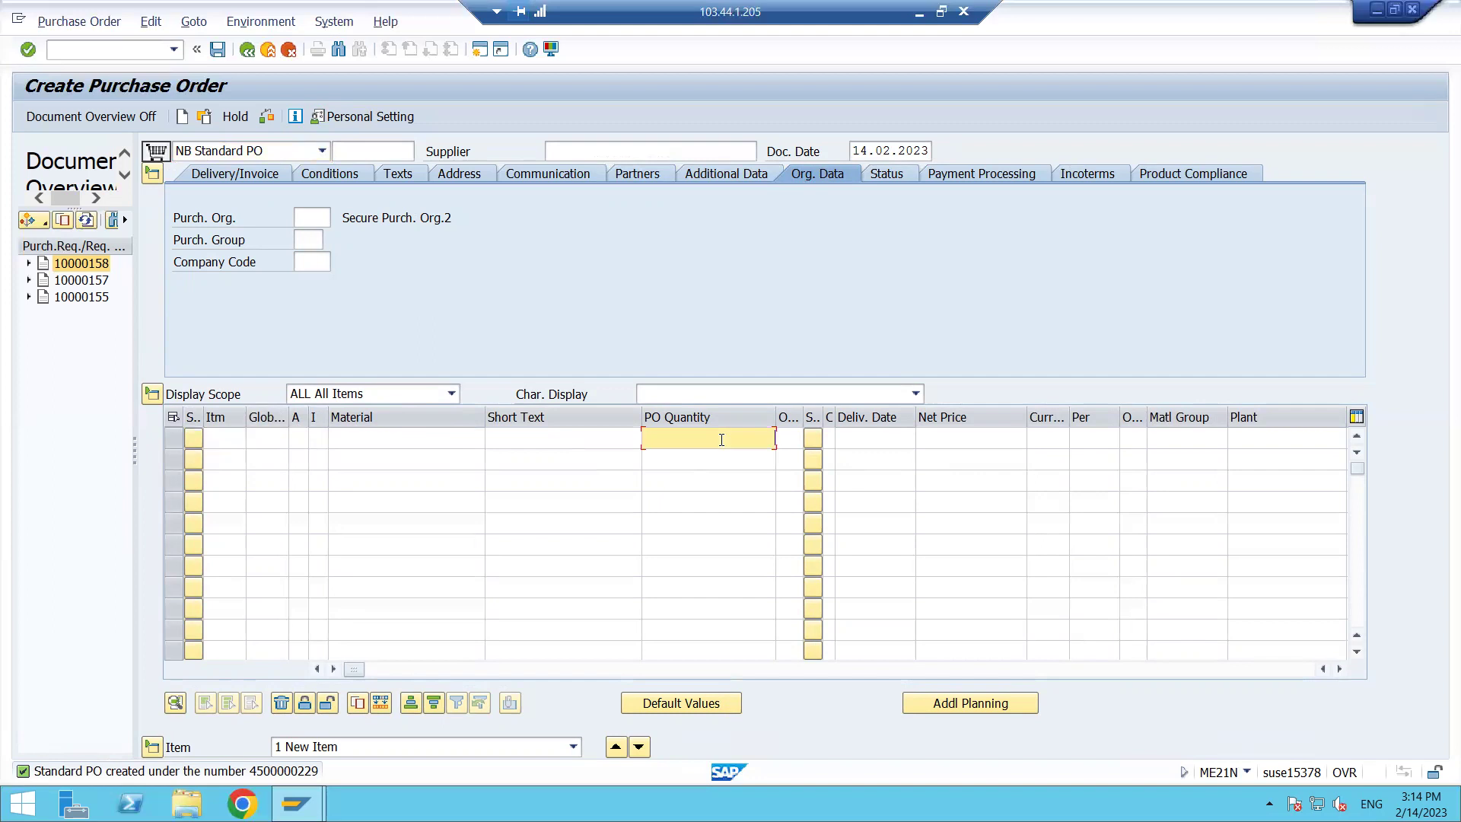
left_click(1012, 440)
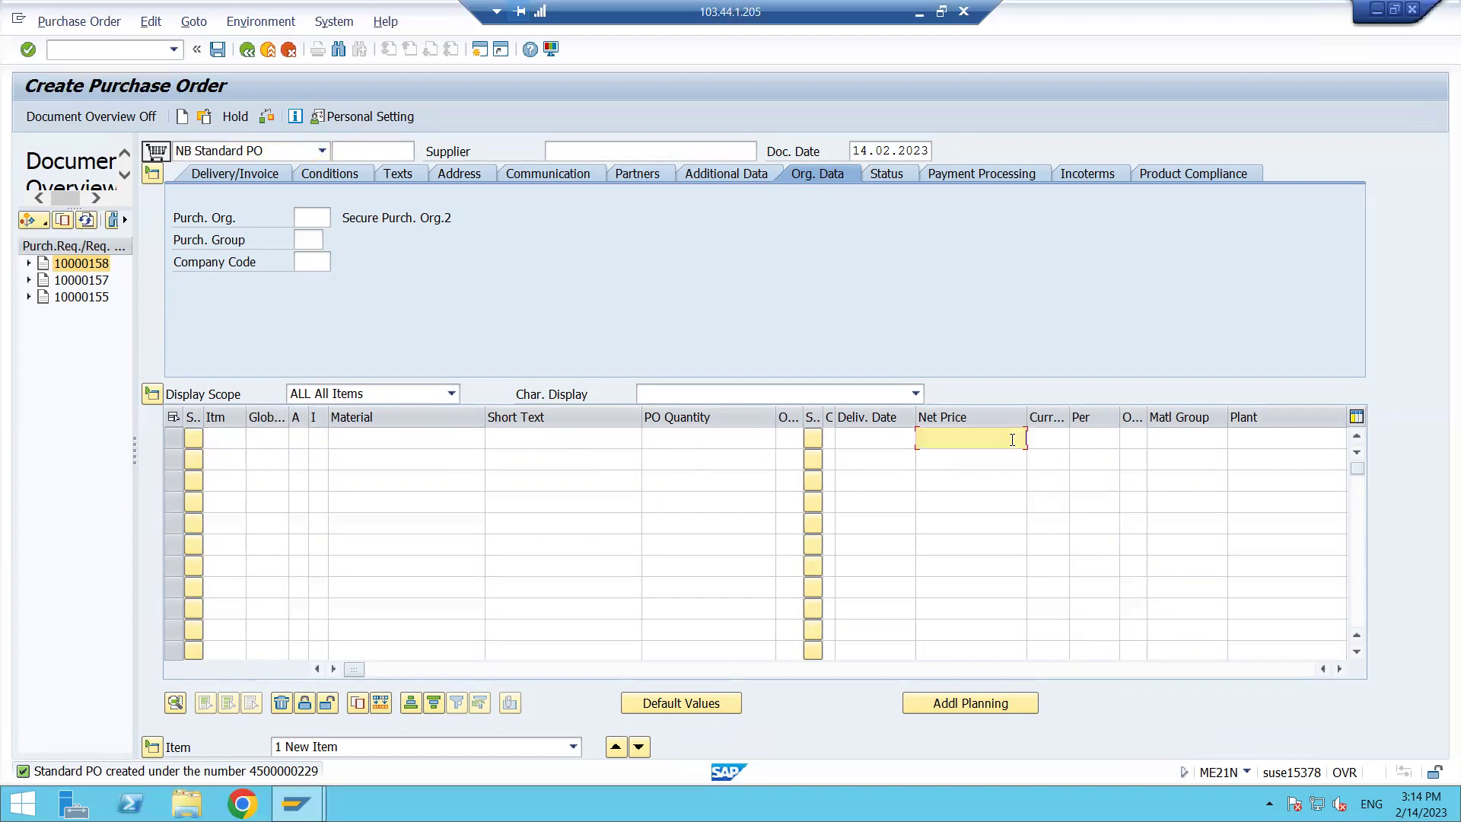
left_click(611, 151)
left_click(321, 240)
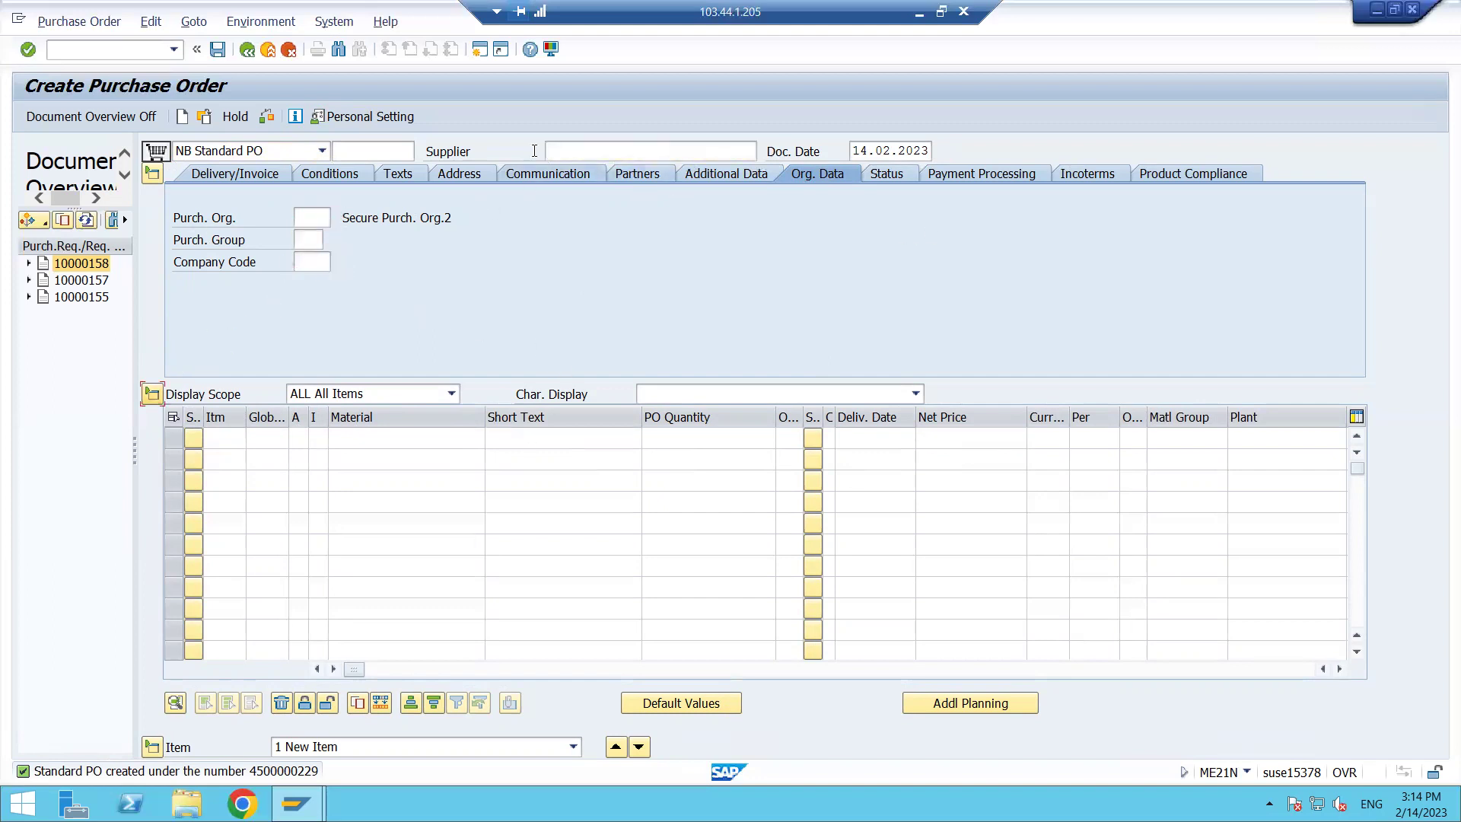
left_click(312, 220)
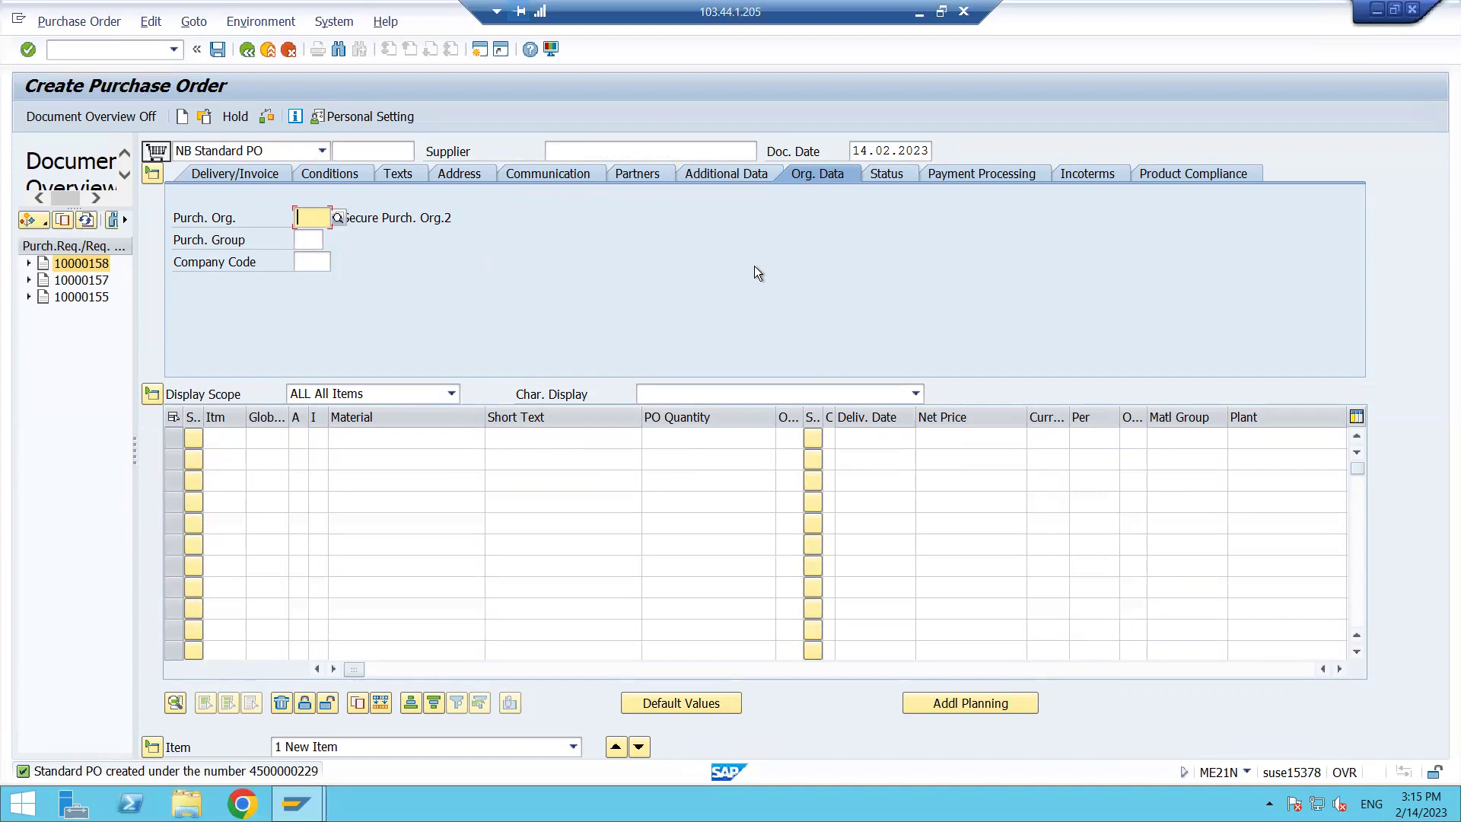
left_click(227, 439)
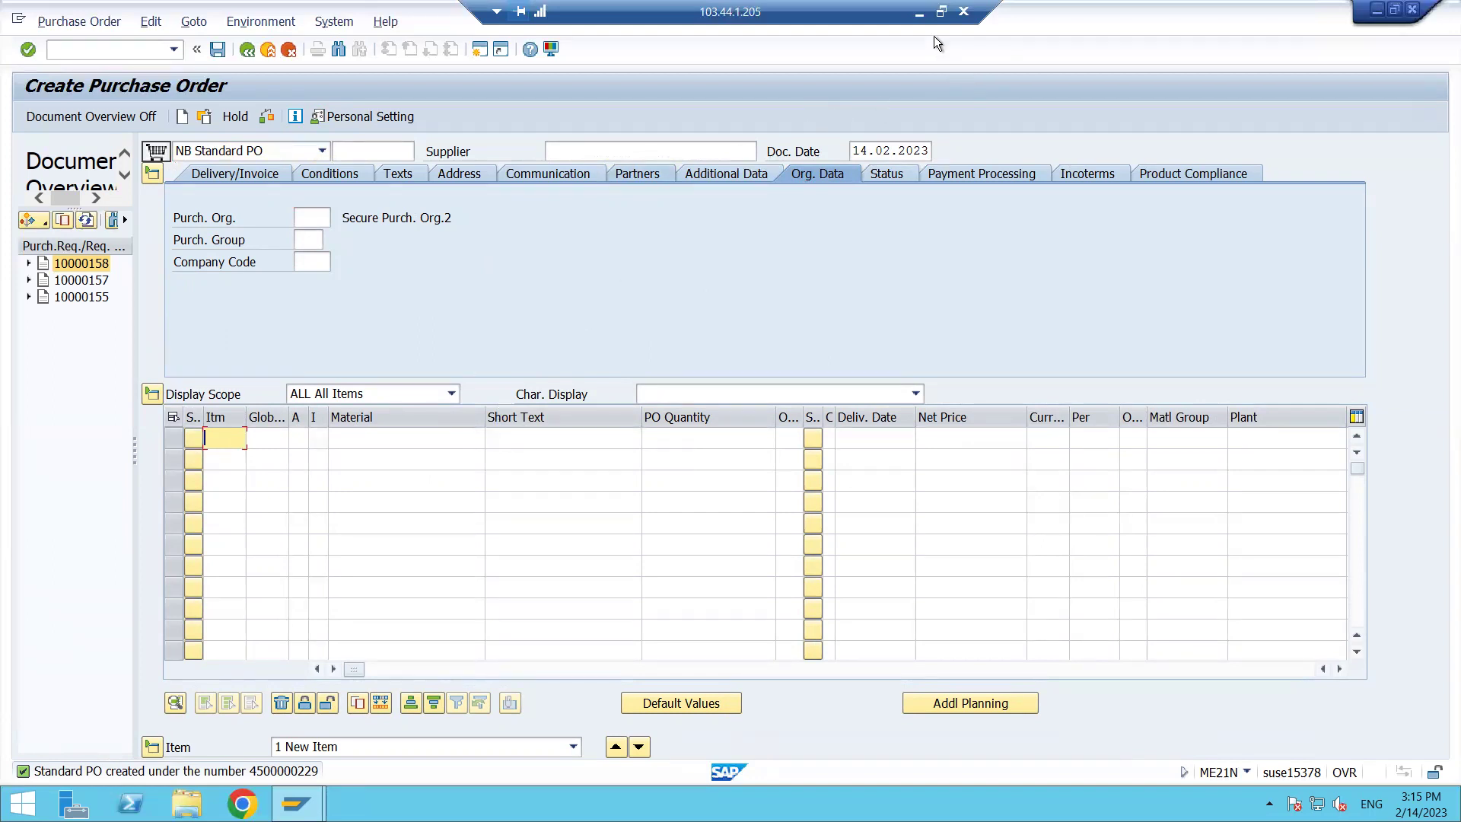
Minimize the remote desktop session and return to the Purchase Order presentation
left_click(920, 13)
key("alt+Tab")
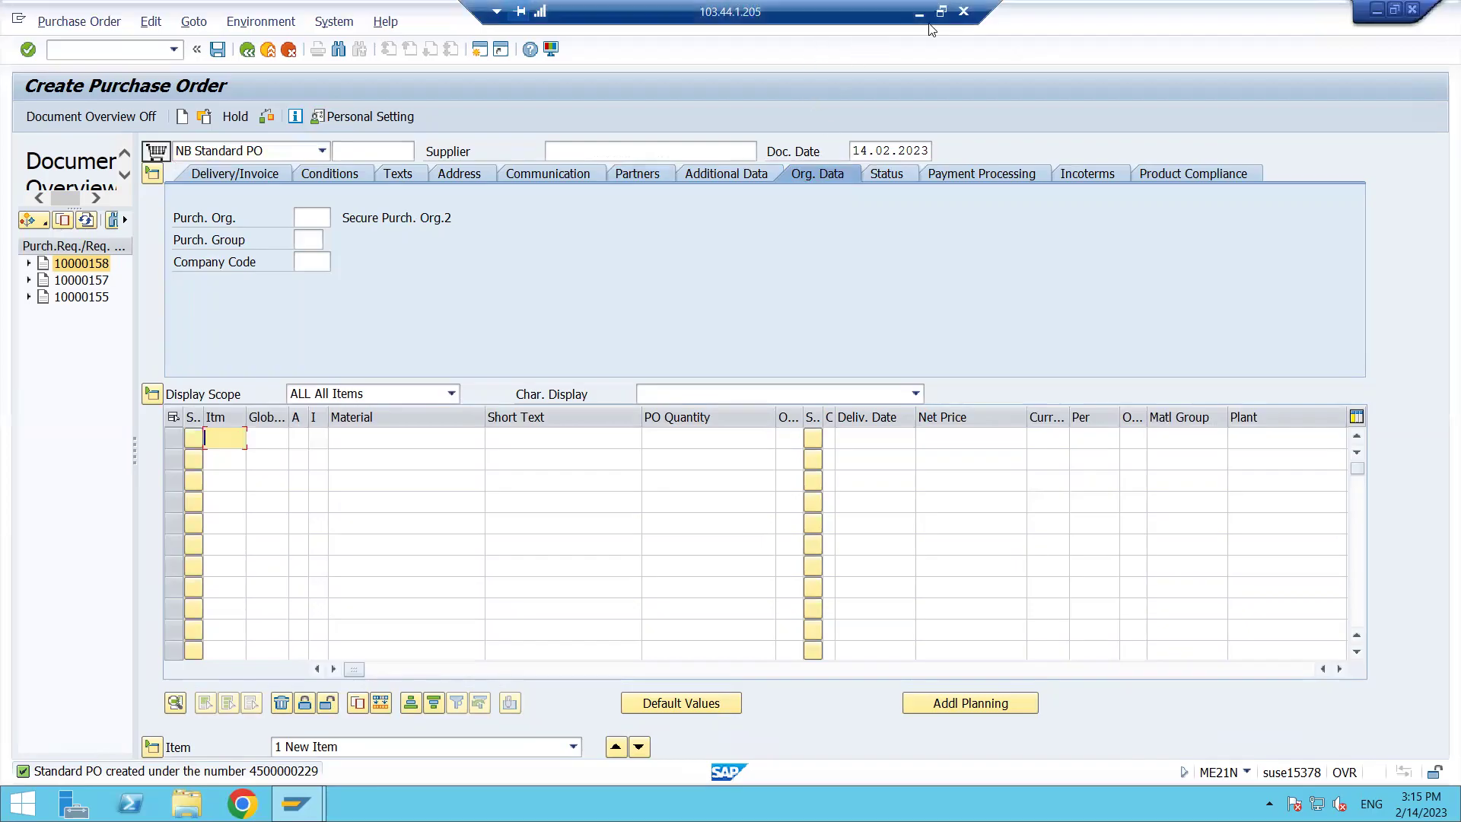
left_click(920, 14)
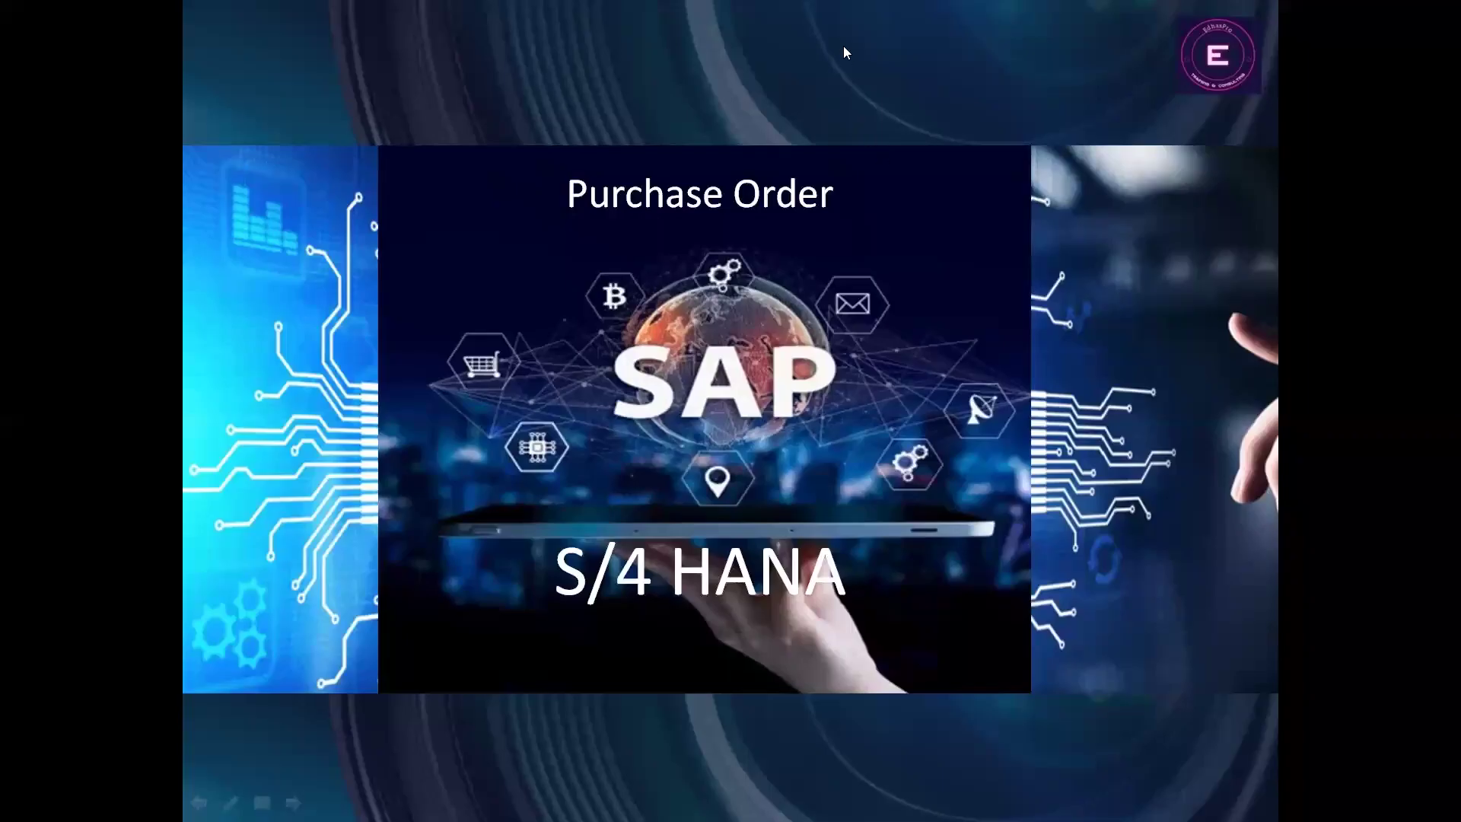